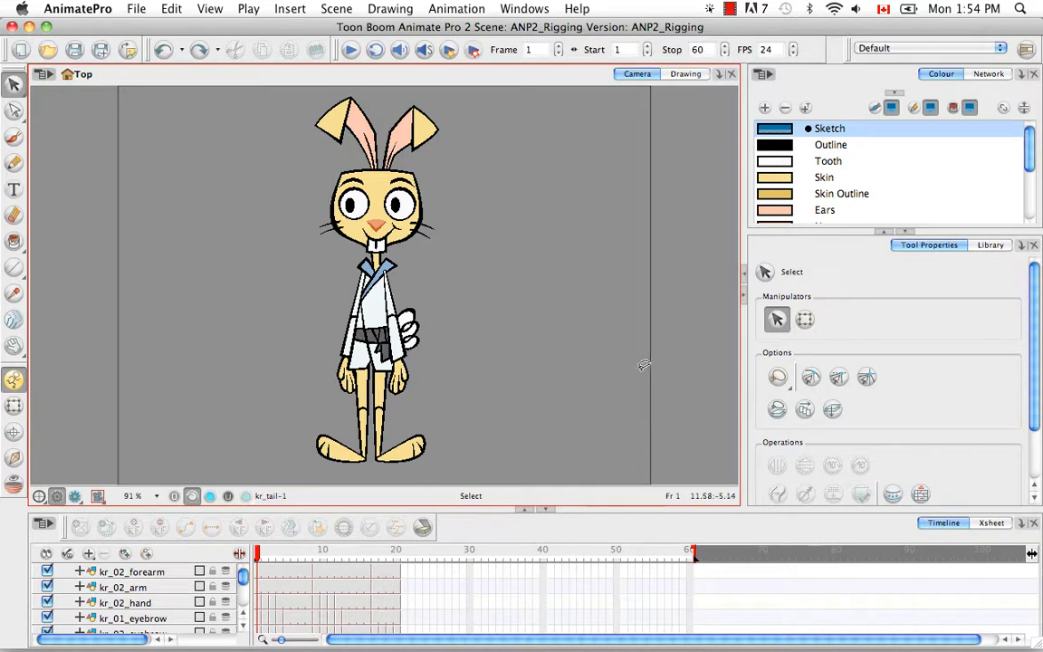
- Switch the top-right panel from the Colour list to the Network view
left_click(988, 75)
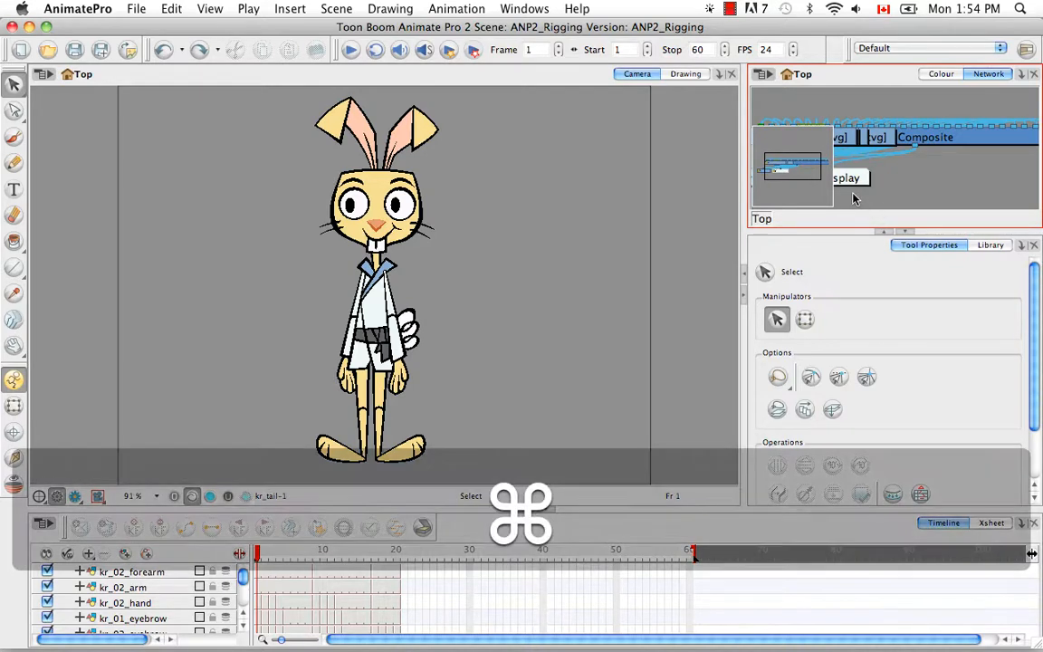
- Maximise the Network view with Cmd+F and enable the Network View toolbar
key("super+f")
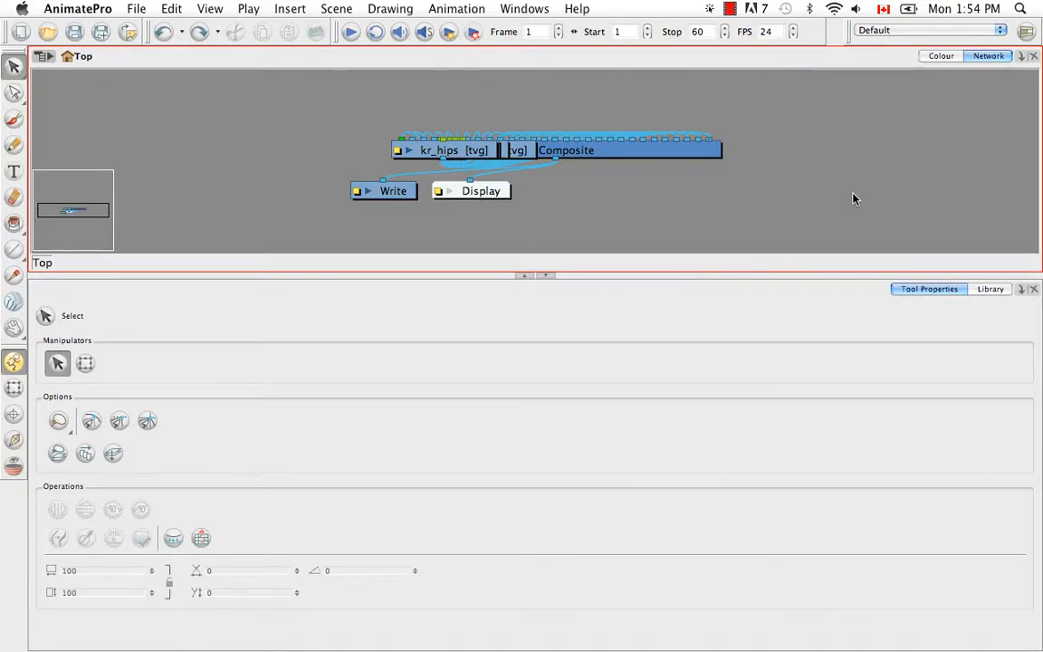
key("super+f")
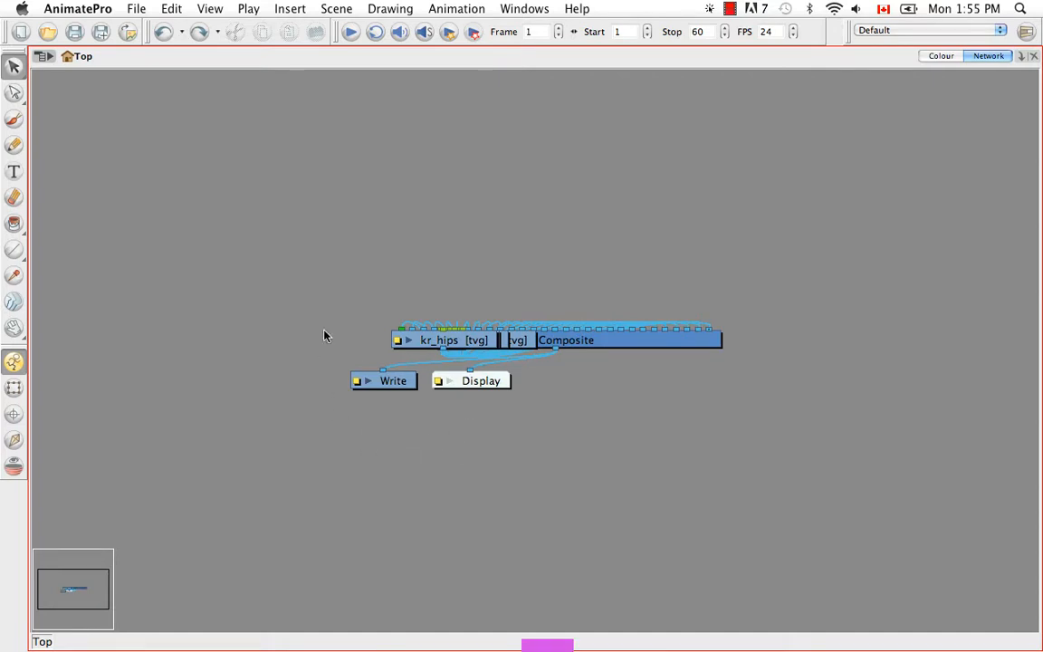
left_click(534, 9)
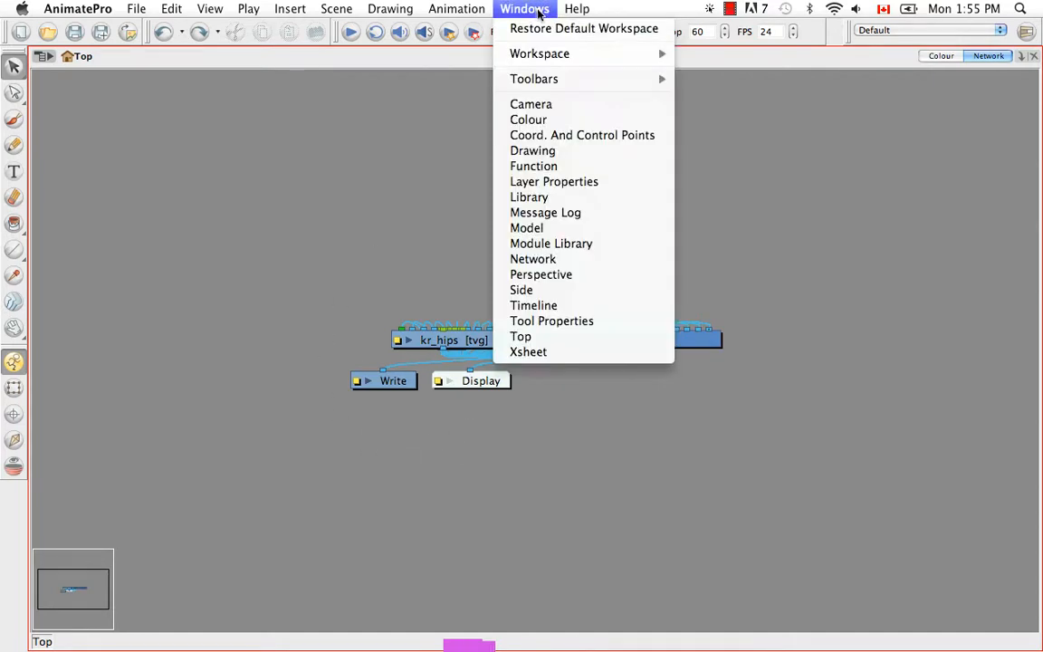
mouse_move(575, 83)
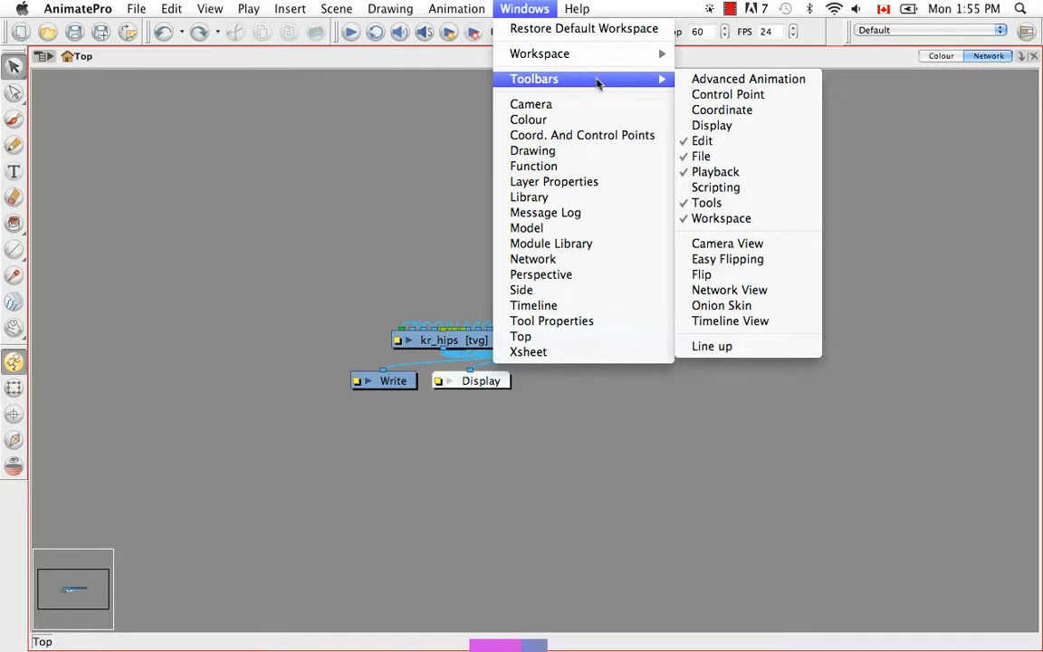
left_click(717, 291)
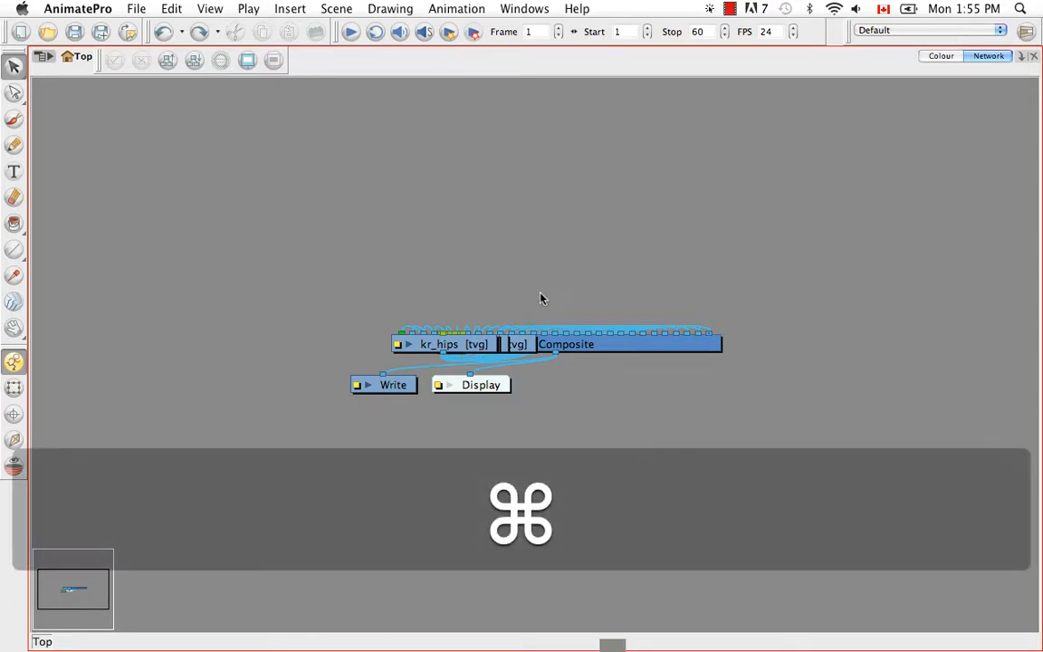
- Select all nodes and auto-arrange them with Order Network
key("super+a")
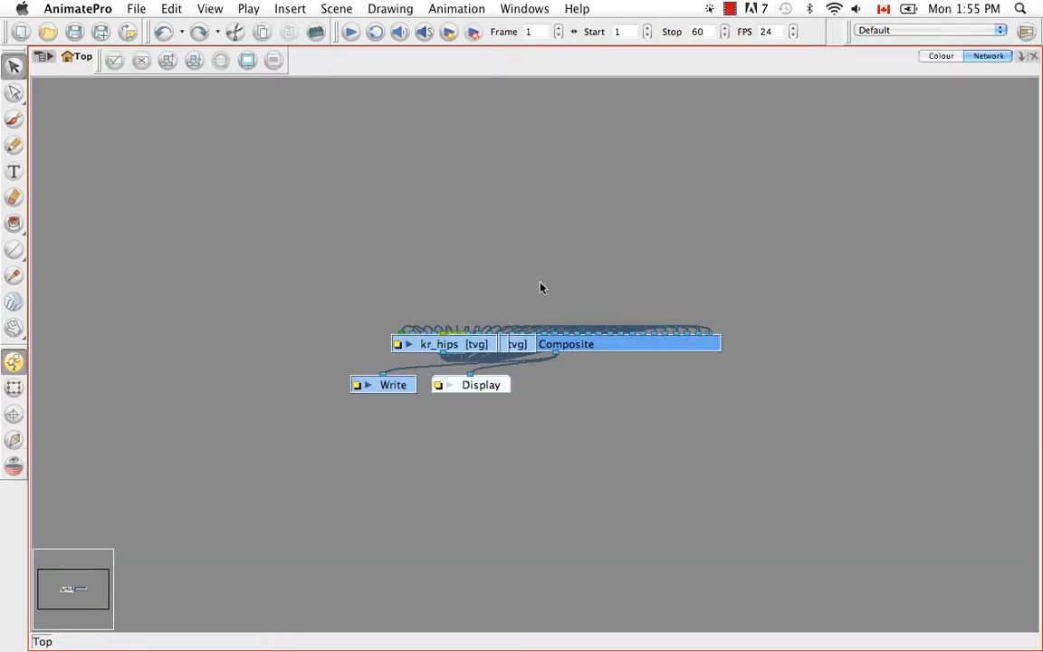
left_click(193, 61)
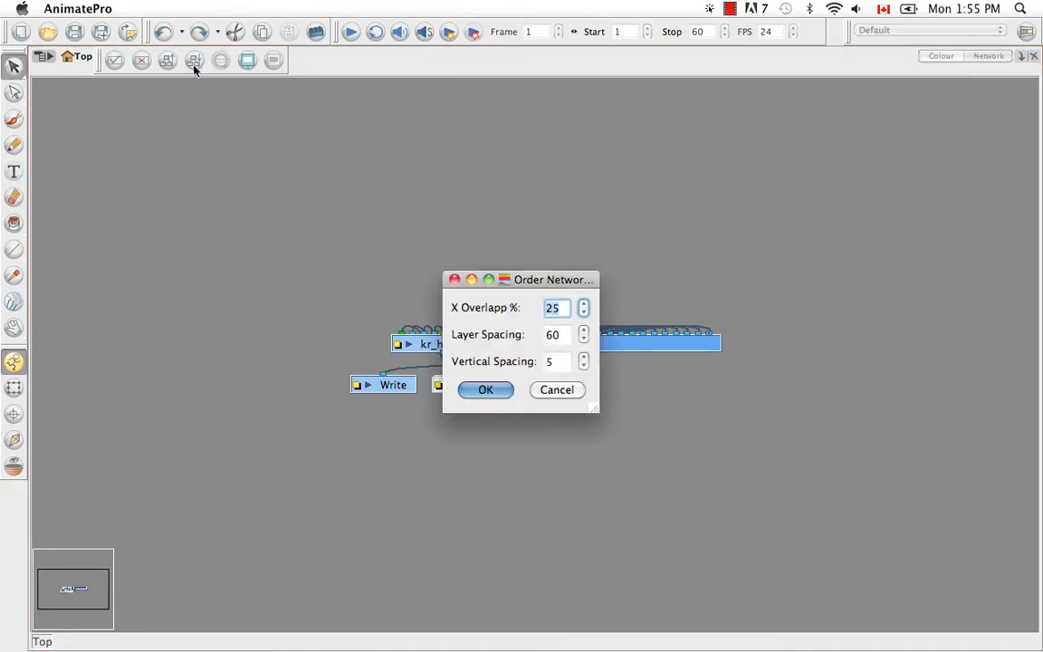
left_click(489, 390)
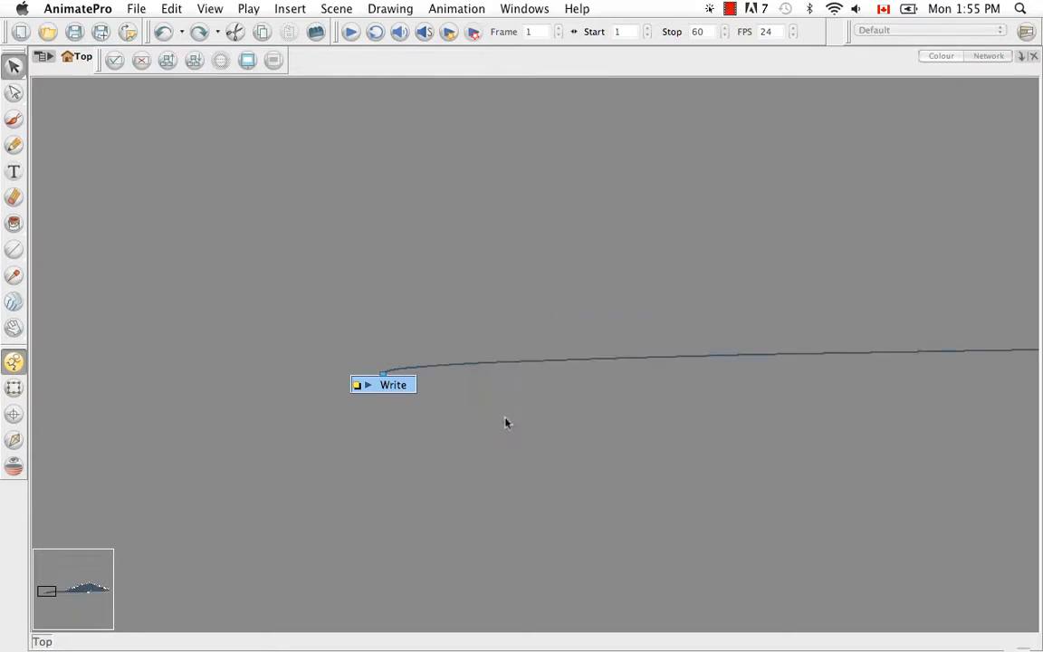
- Move the Write node just below the Composite and frame the whole node fan
key("space")
left_click_drag(664, 437, 555, 421)
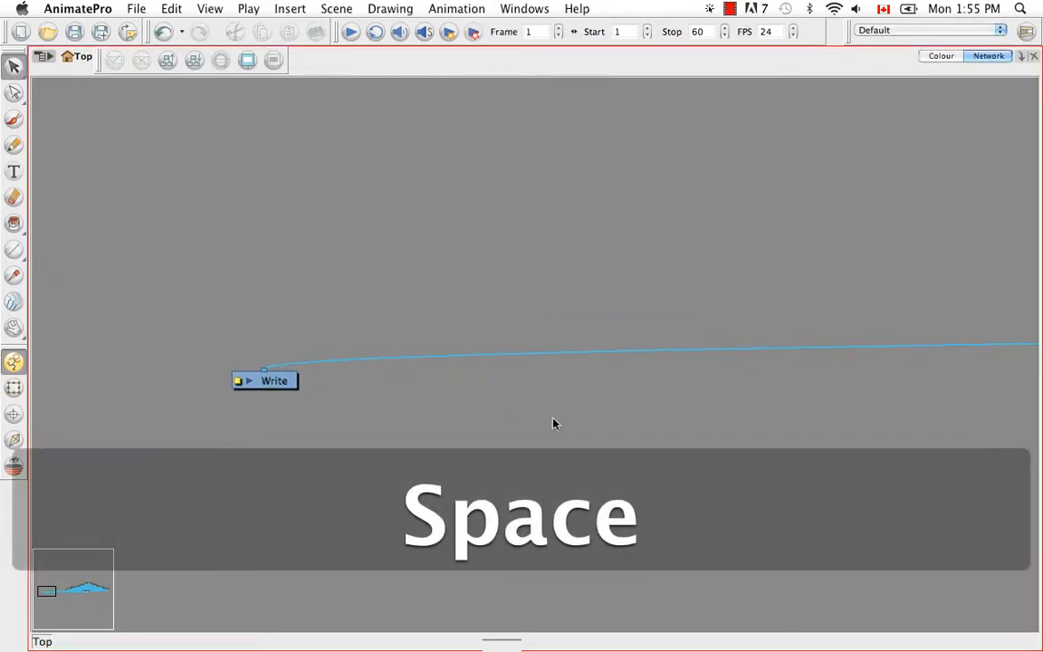
key("super+minus")
key("super+minus")
key("super+minus")
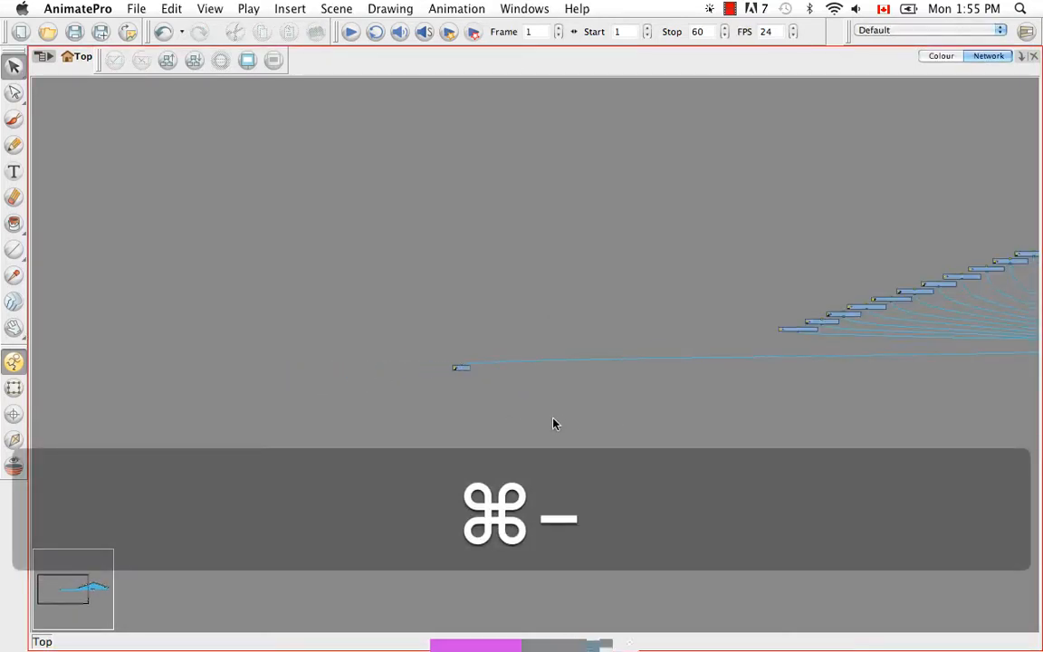
key("space")
left_click_drag(724, 345, 241, 378)
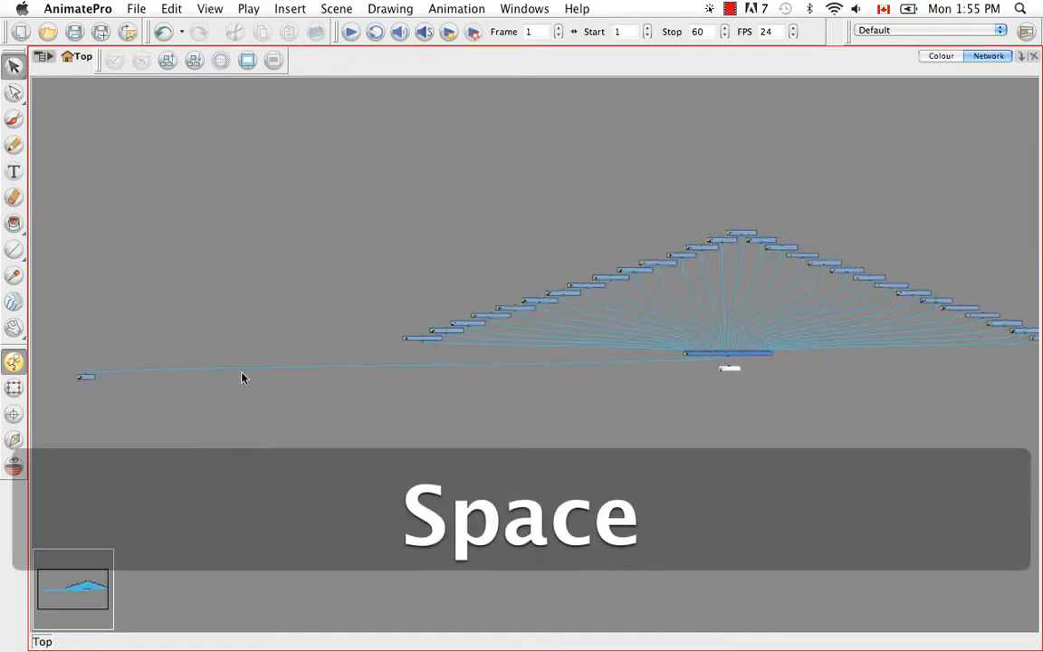
left_click_drag(93, 384, 705, 376)
key("space")
left_click_drag(682, 433, 524, 425)
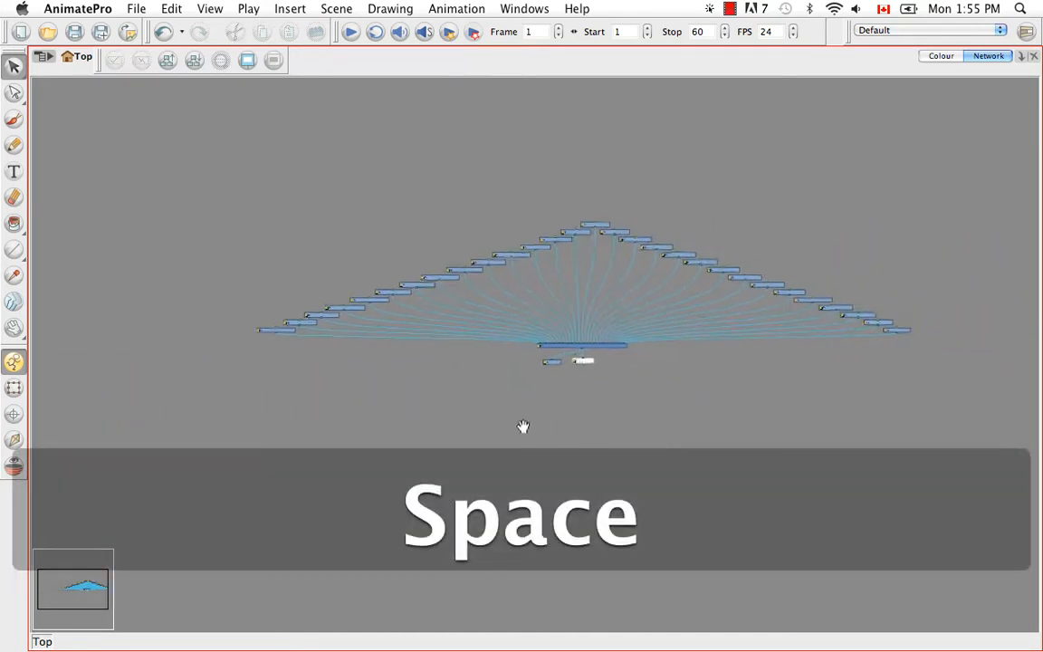
key("space")
left_click_drag(525, 360, 469, 403)
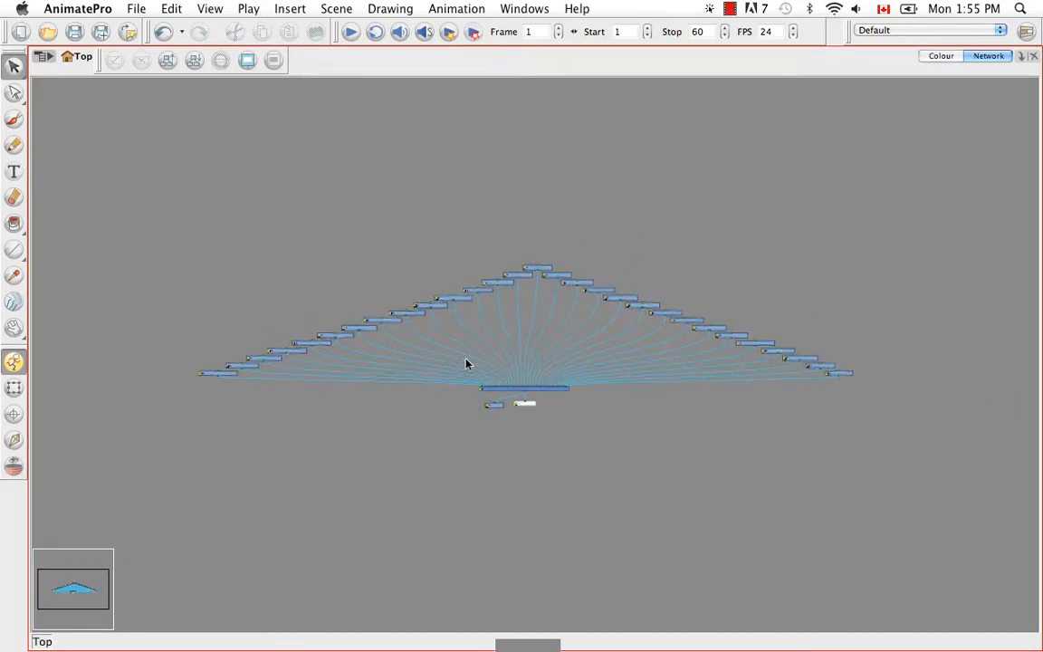
key("super+equal")
key("super+equal")
key("super+equal")
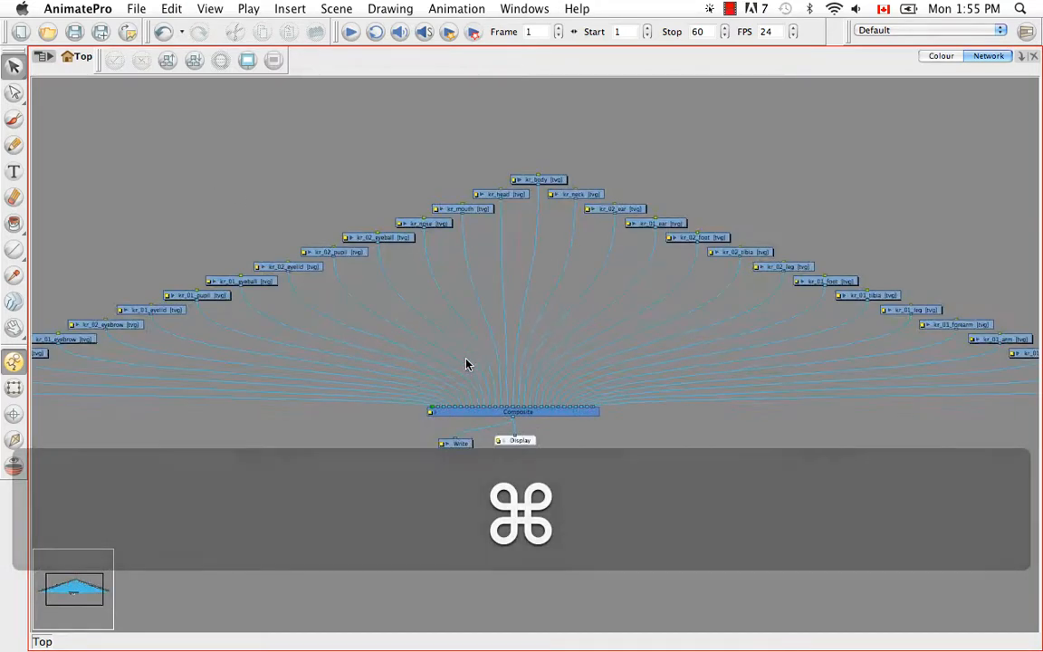
key("space")
left_click_drag(668, 412, 717, 453)
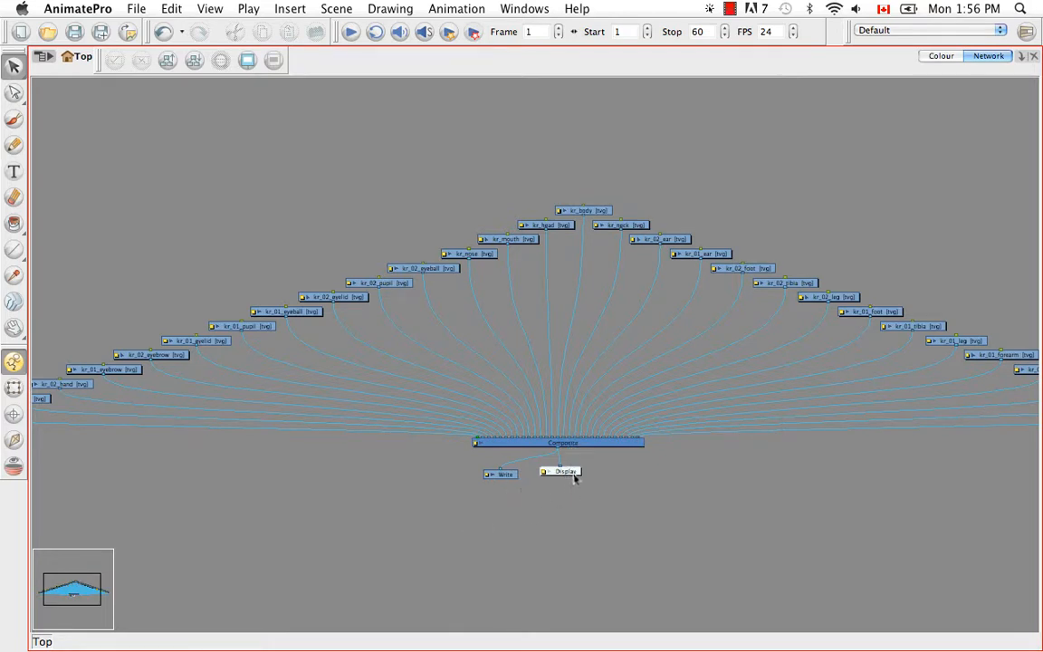
- Nudge Display right, delete then restore Write, and un-maximise the Network view
left_click_drag(574, 479, 646, 485)
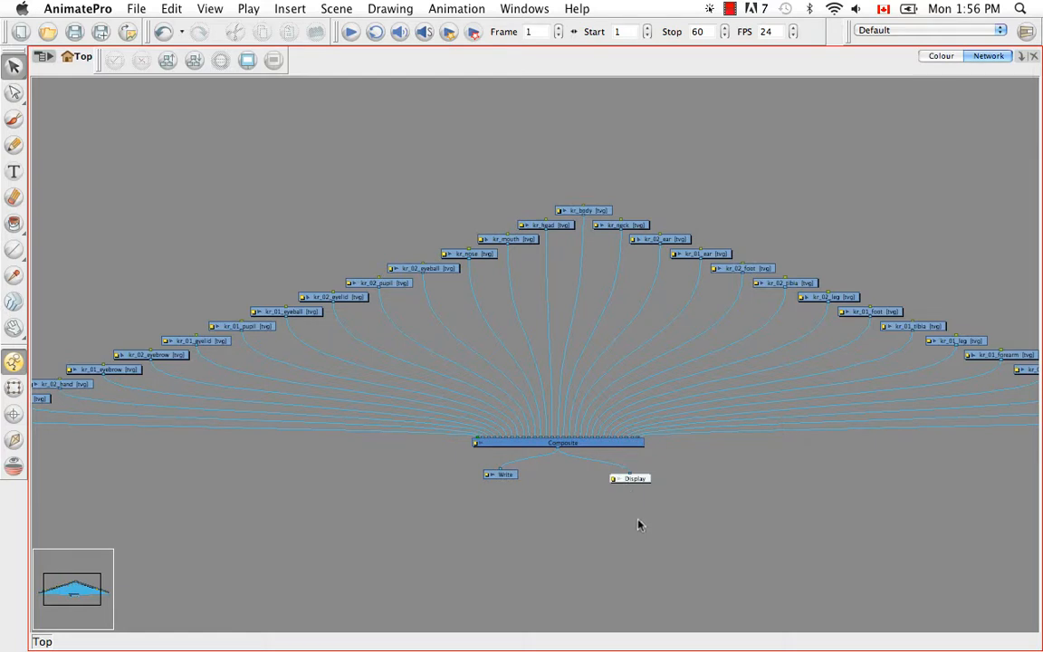
left_click(503, 476)
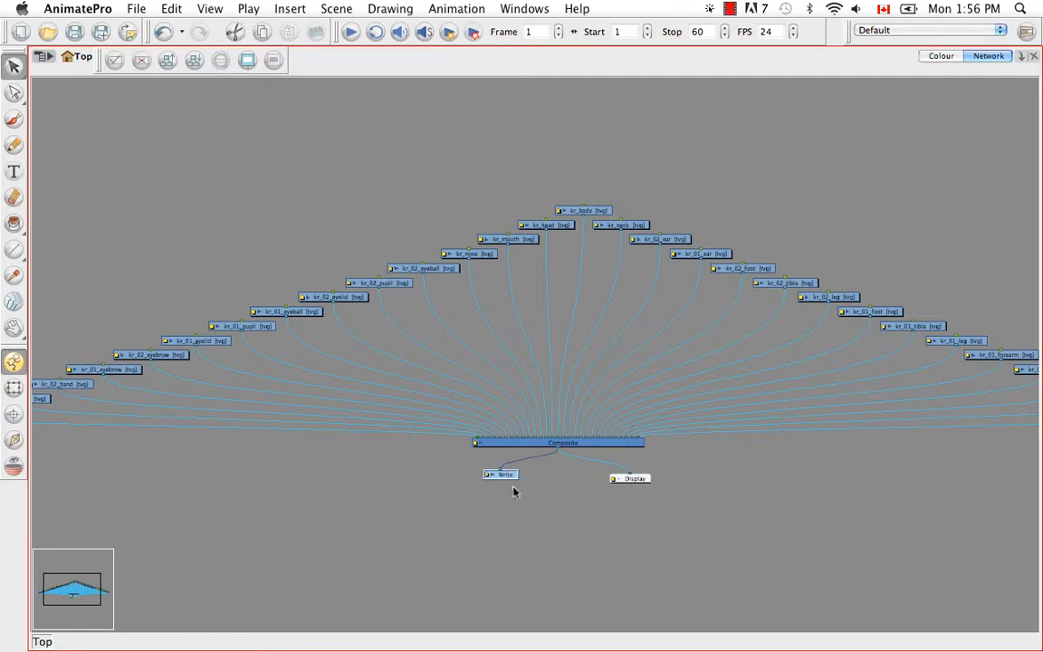
key("BackSpace")
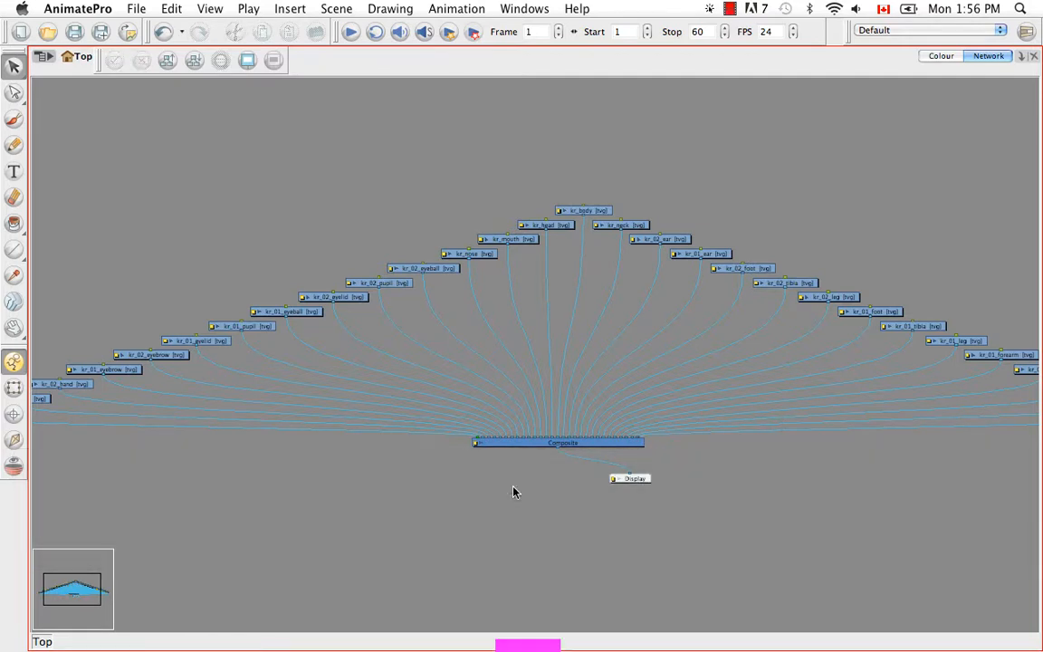
key("super+z")
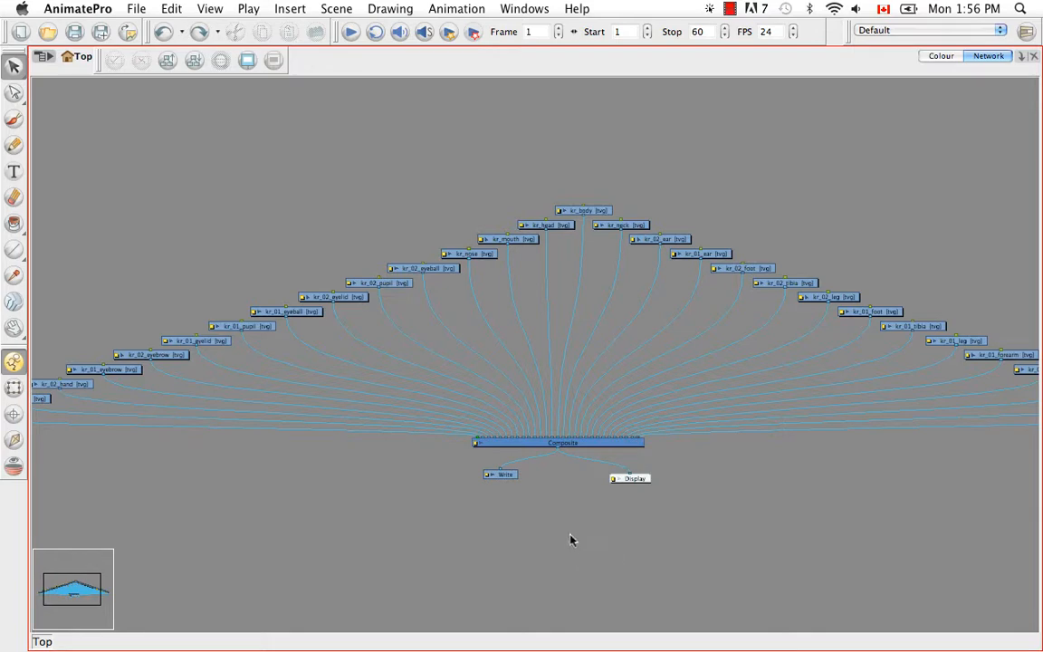
key("super+f")
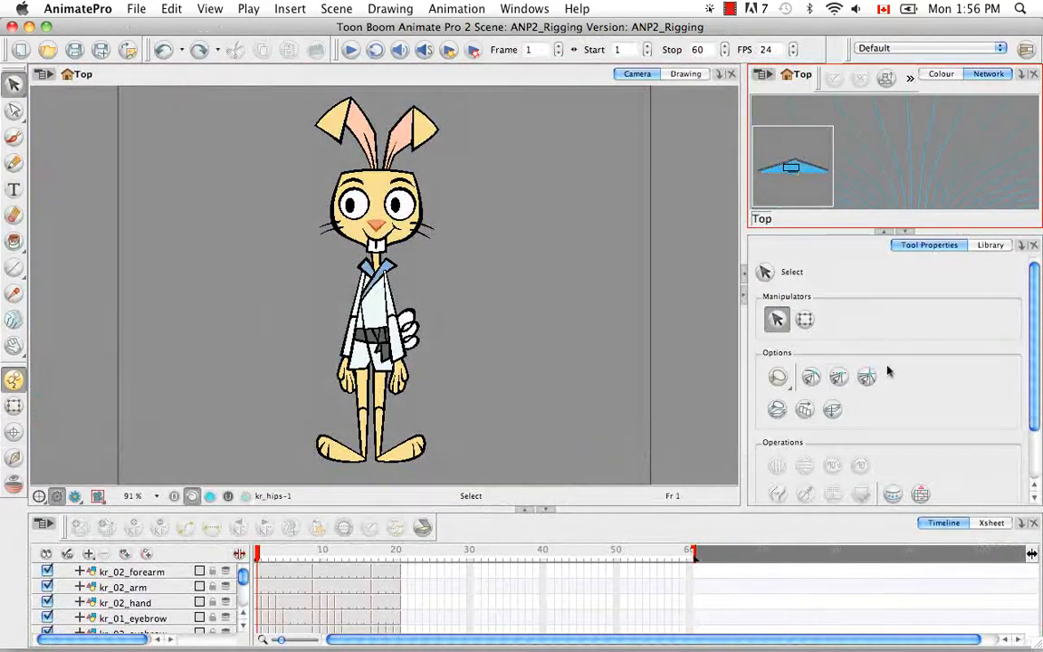
- Restore the tool settings view and add the Module Library to the side panel
left_click(1033, 247)
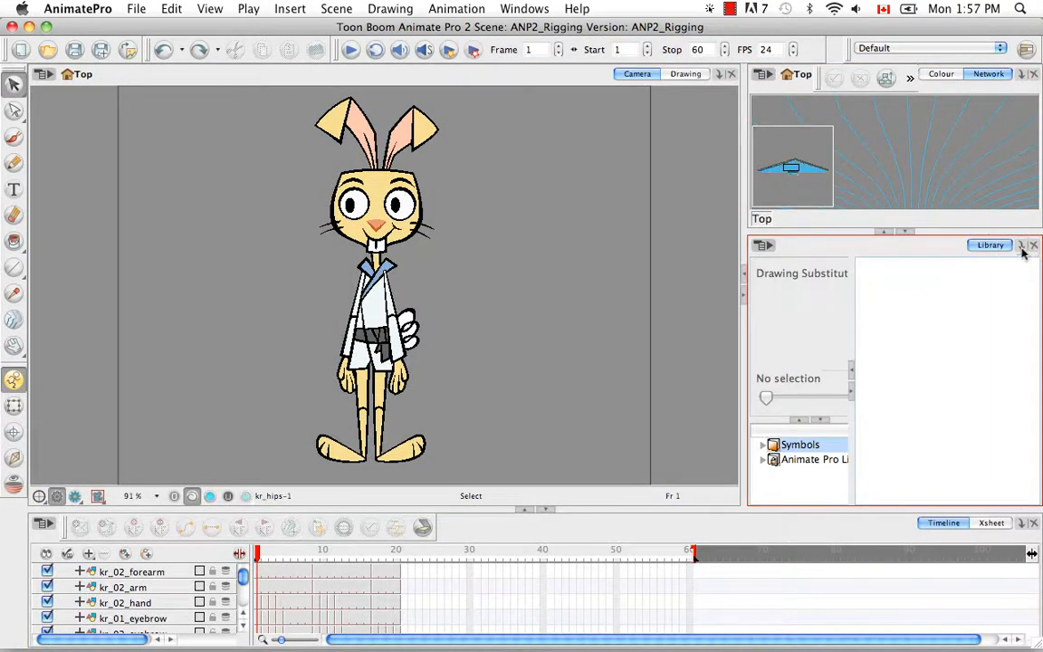
left_click(1021, 246)
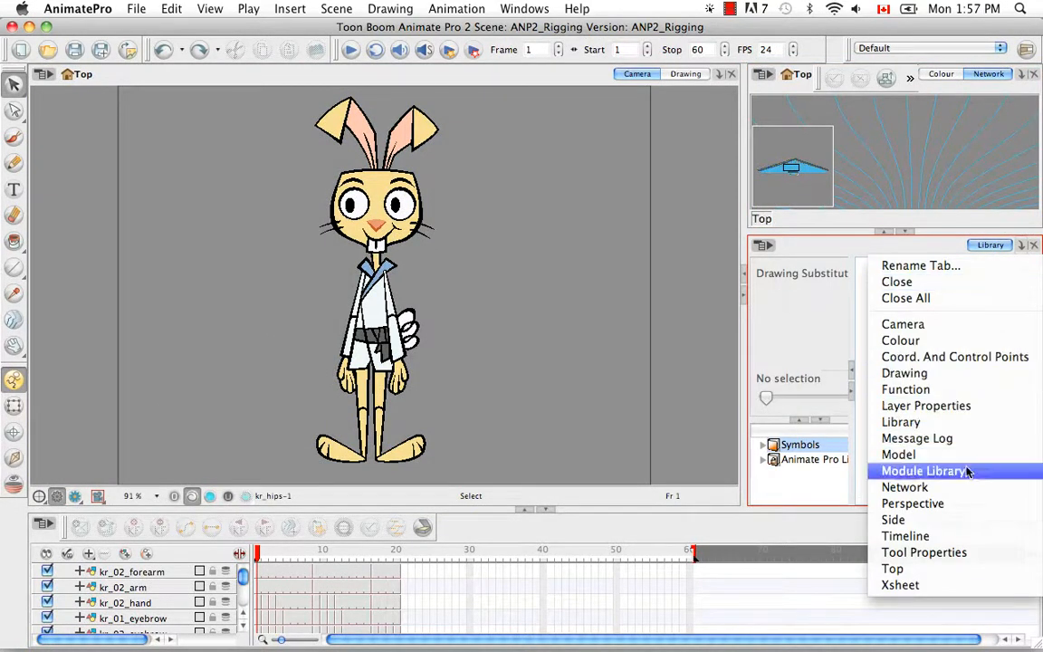
left_click(933, 552)
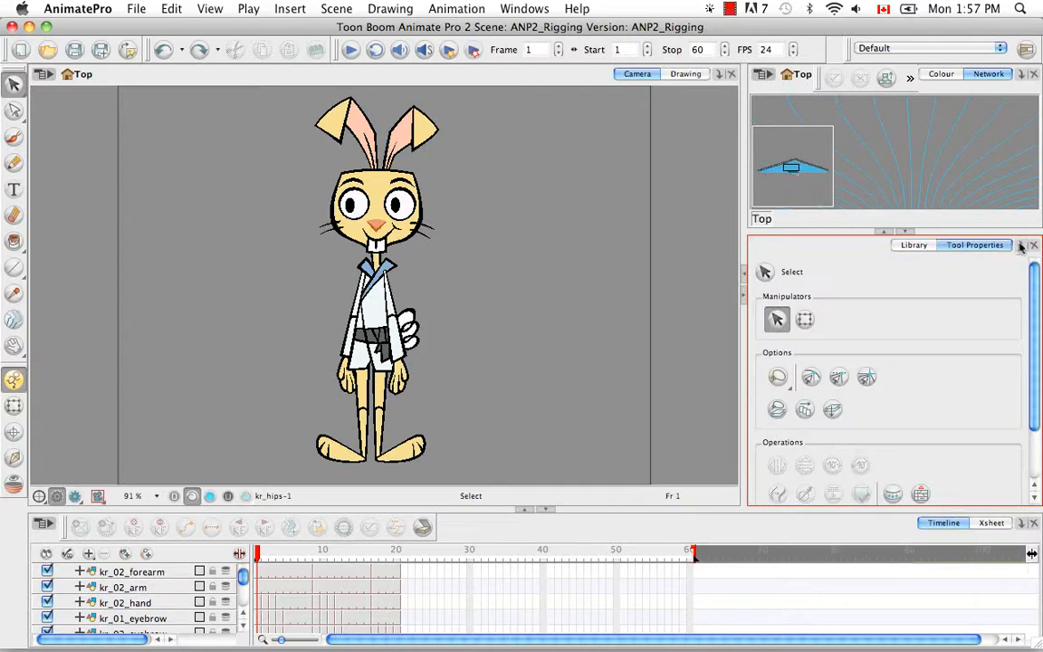
left_click(1022, 245)
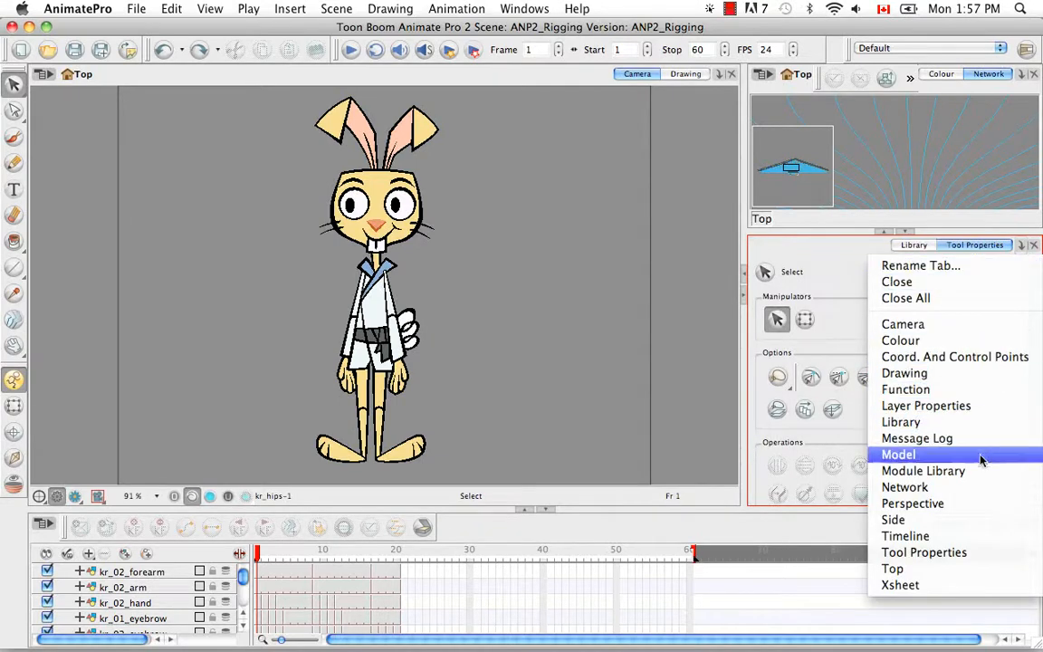
left_click(993, 477)
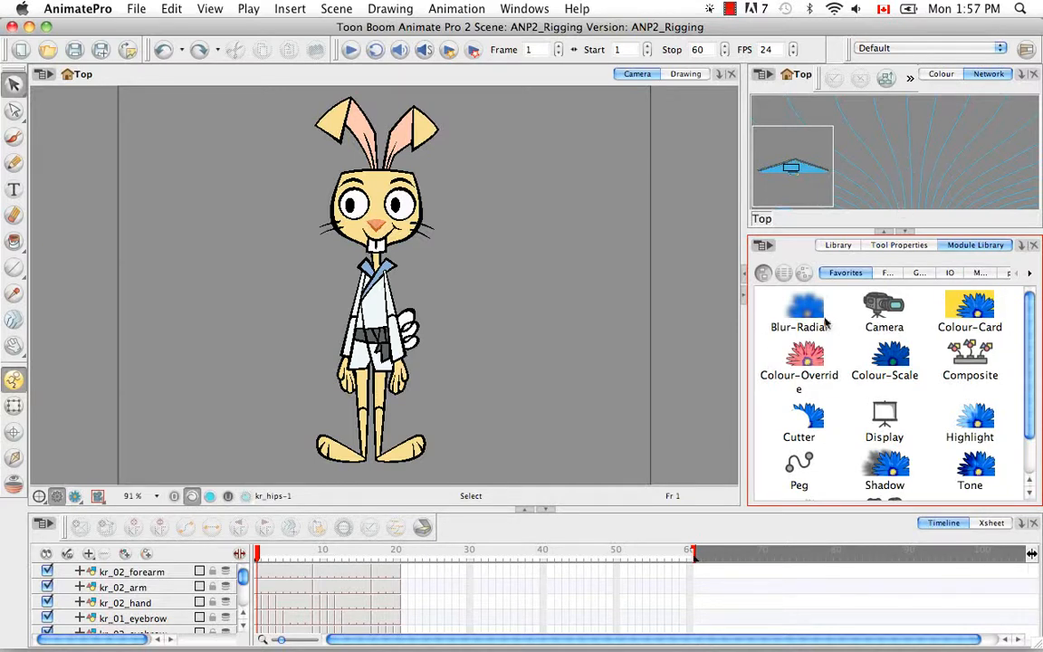
- Place a Blur-Radial node, delete it, then collapse the Module Library
left_click(801, 310)
left_click_drag(885, 168, 885, 168)
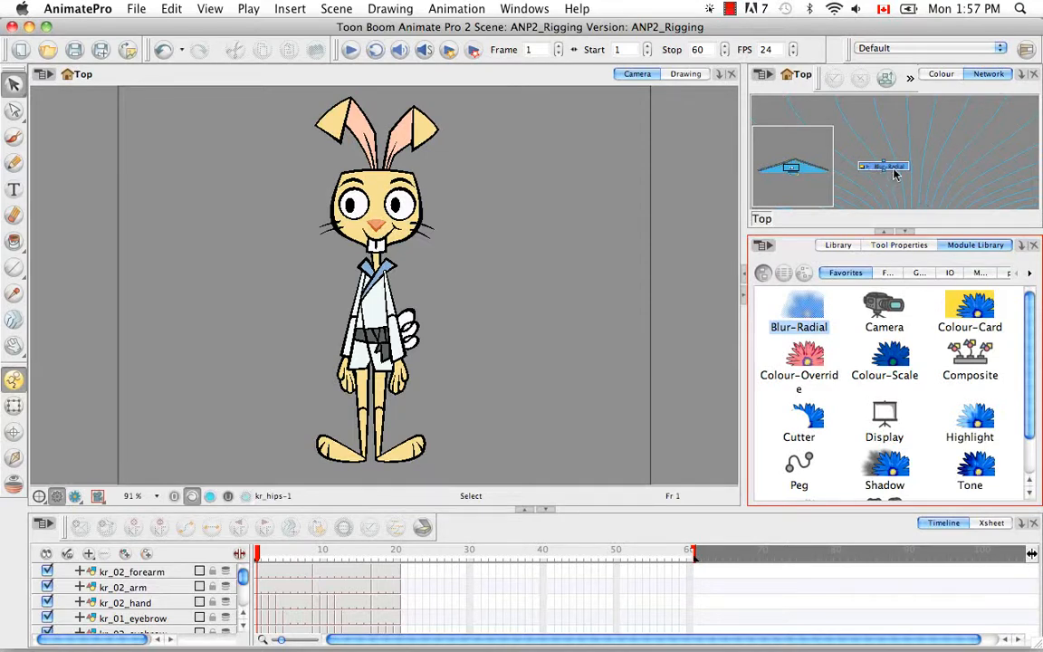
key("Delete")
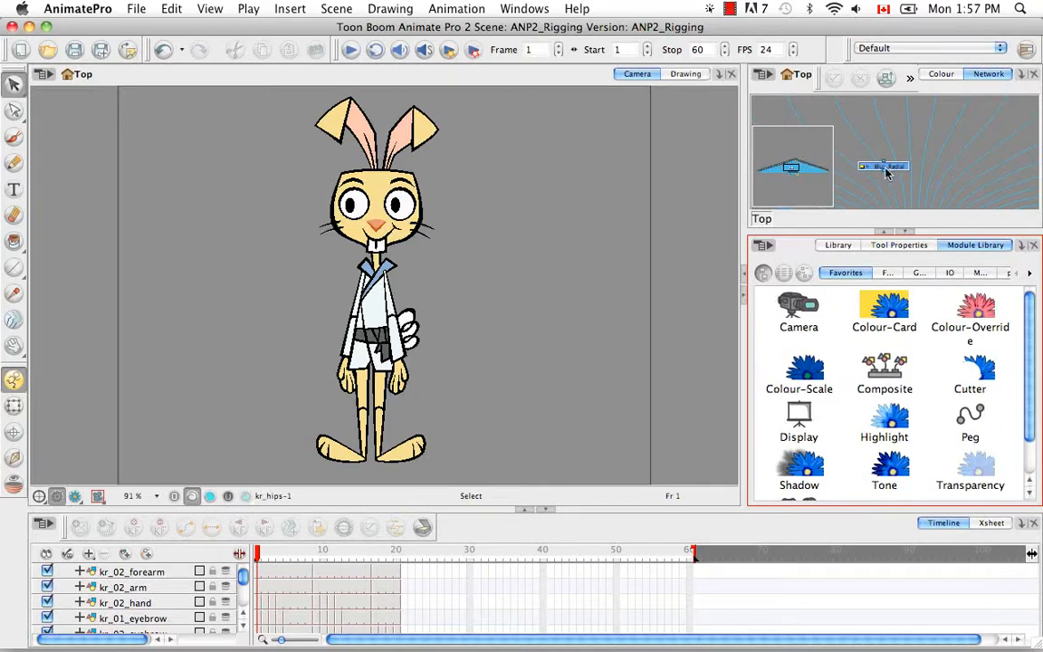
left_click(887, 169)
key("BackSpace")
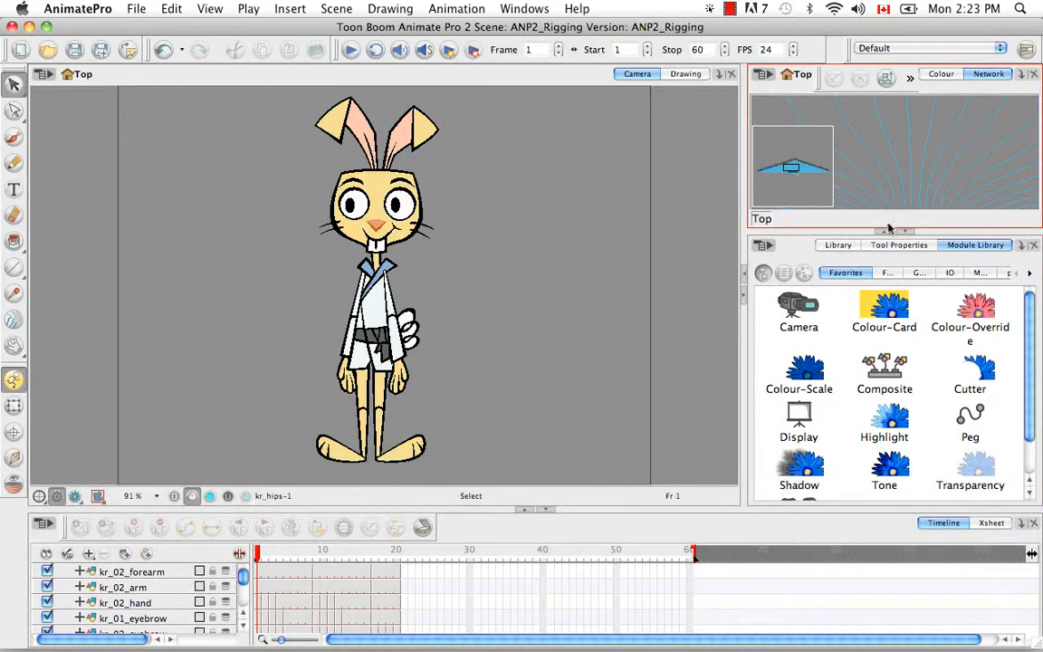
left_click(906, 234)
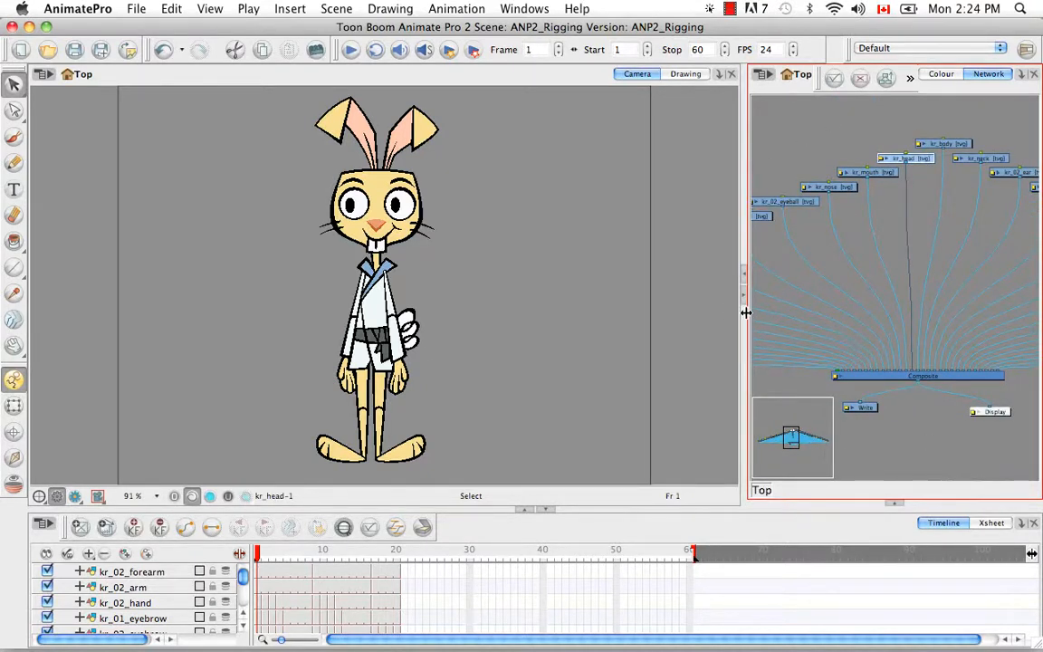
- Drag the divider left to widen the Network view, then delete the Write node
left_click_drag(738, 312, 652, 306)
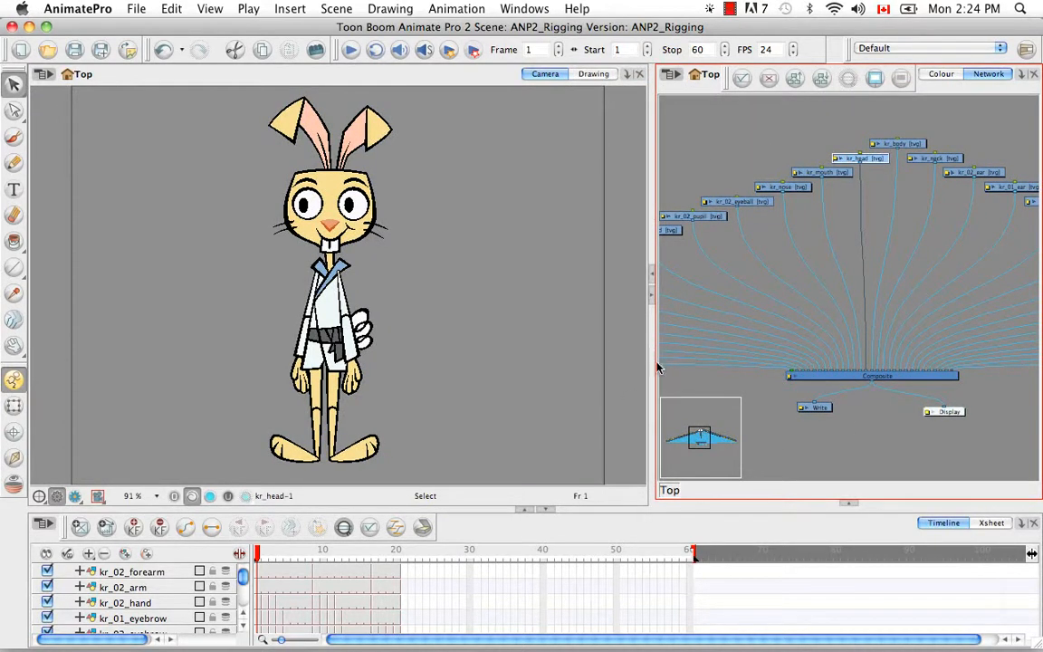
left_click_drag(654, 360, 598, 360)
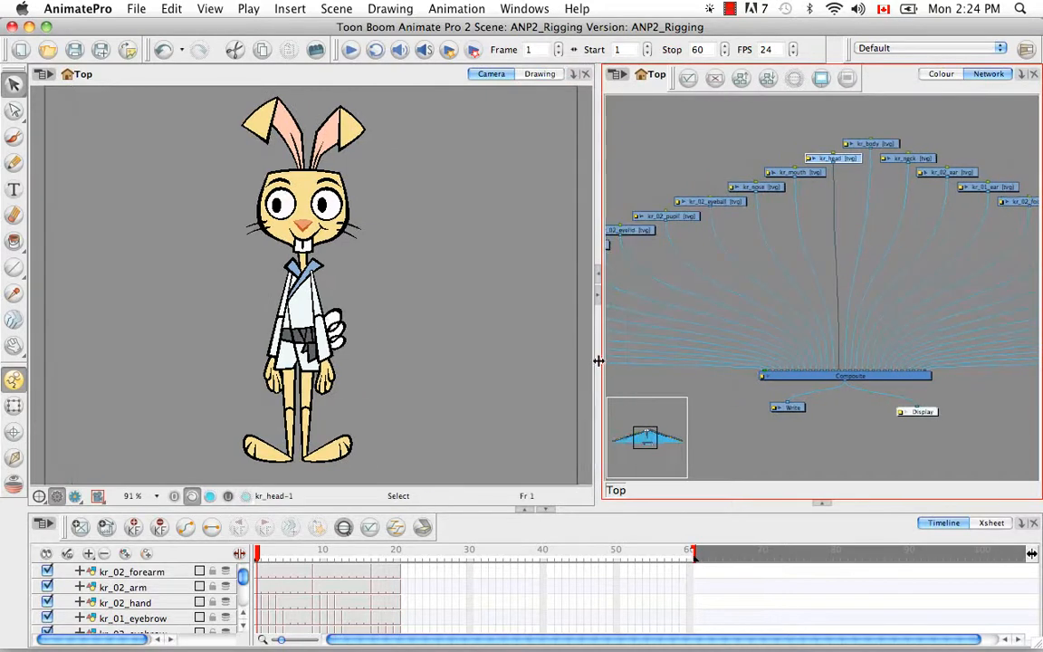
left_click_drag(522, 347, 523, 347)
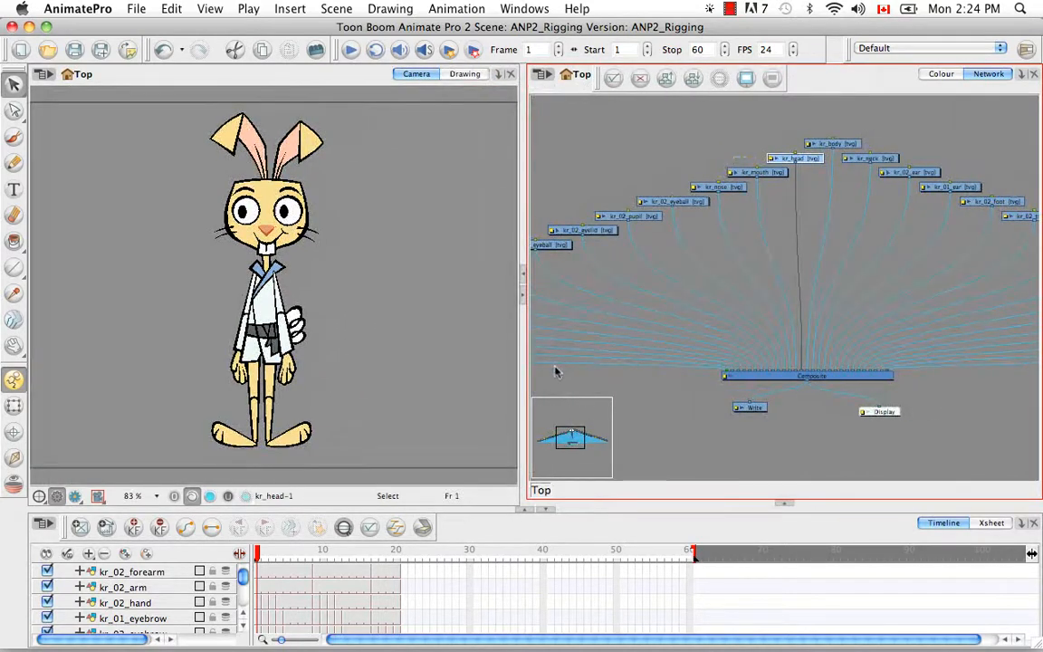
left_click(791, 435)
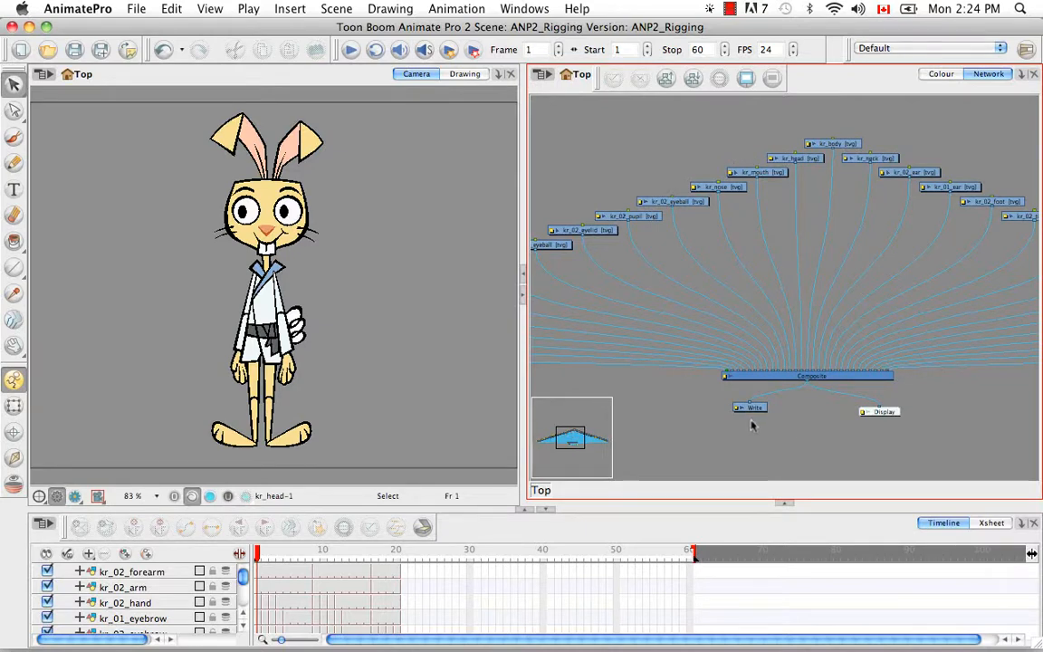
left_click(755, 410)
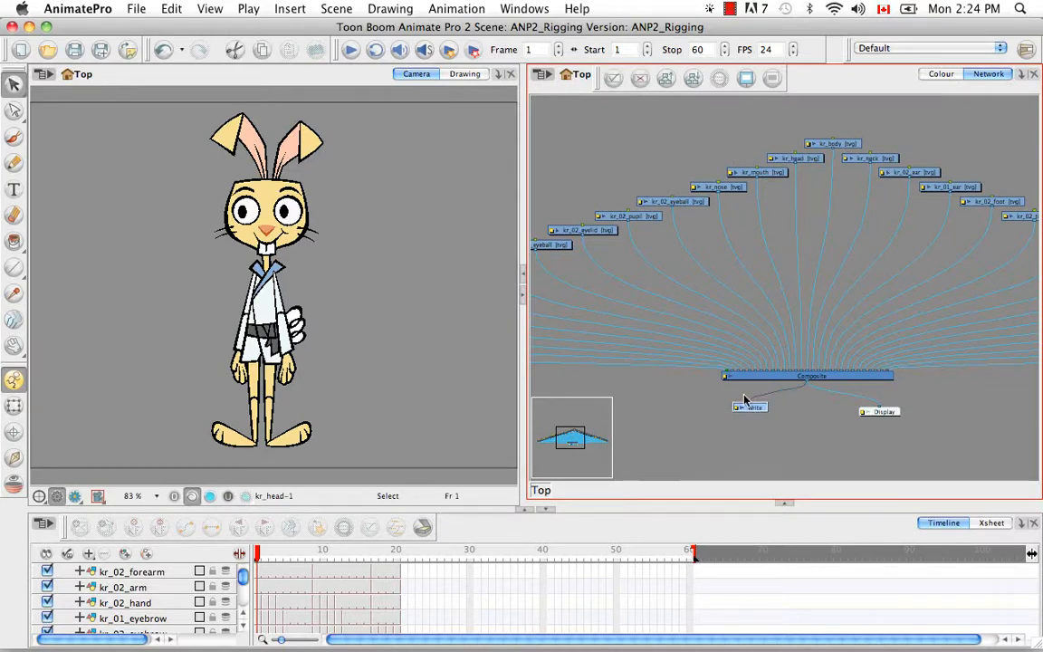
key("BackSpace")
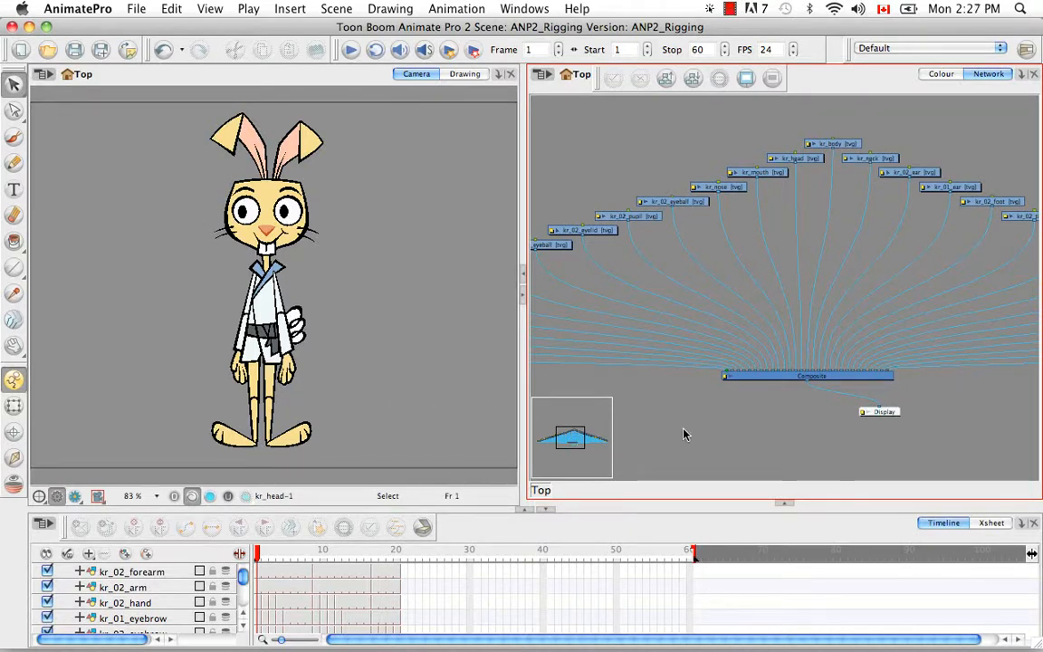
- Set the Composite node's mode to Pass Through in its Layer Properties
left_click(724, 378)
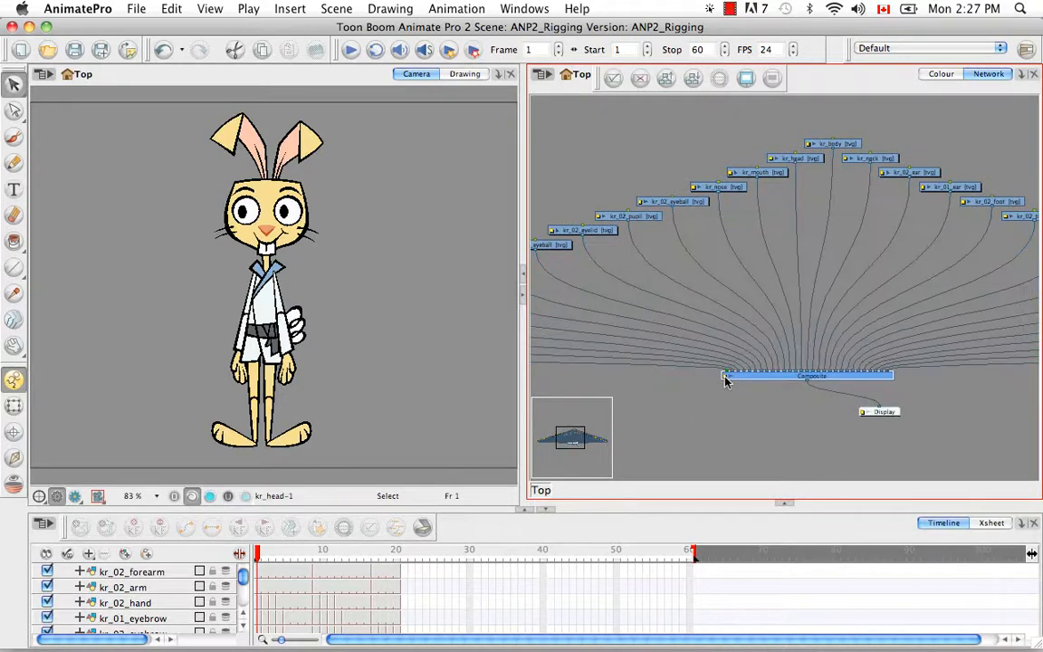
double_click(724, 379)
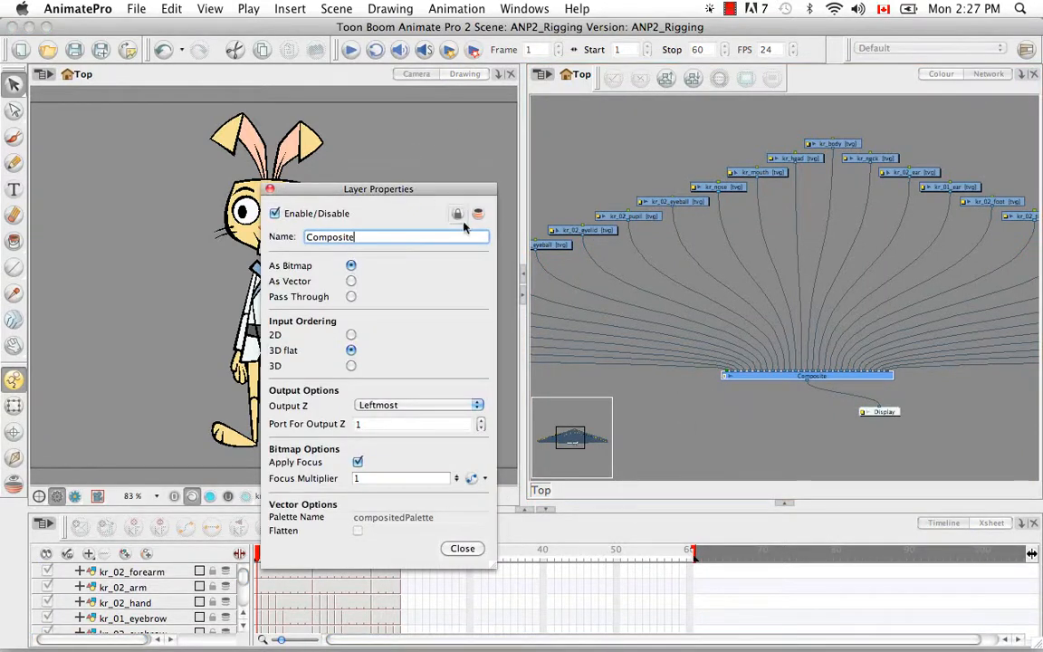
left_click(483, 237)
left_click(350, 297)
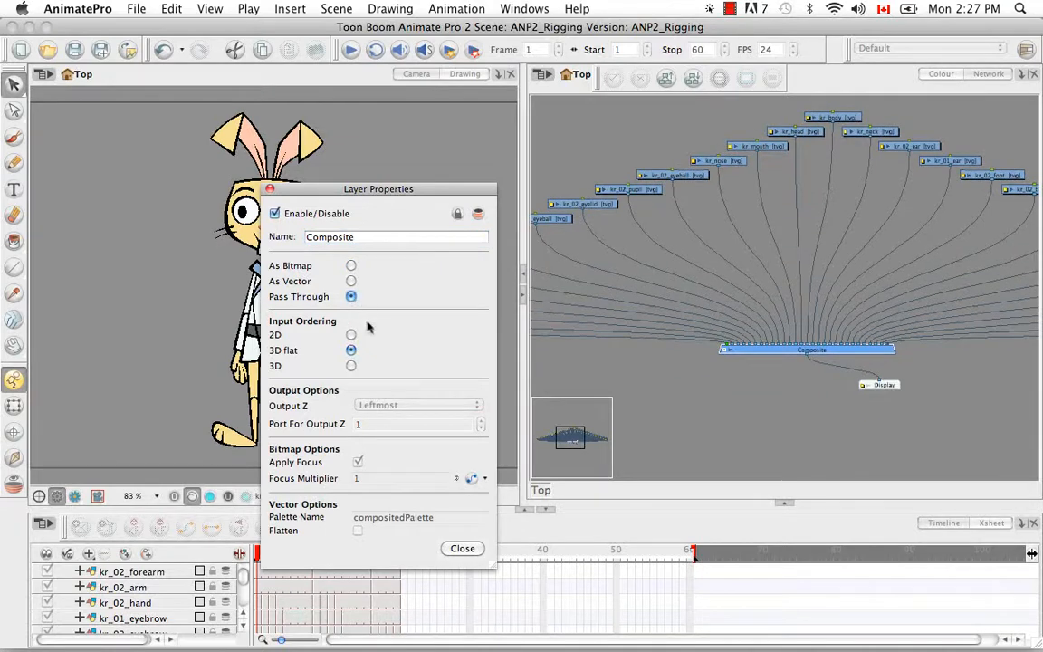
left_click(463, 549)
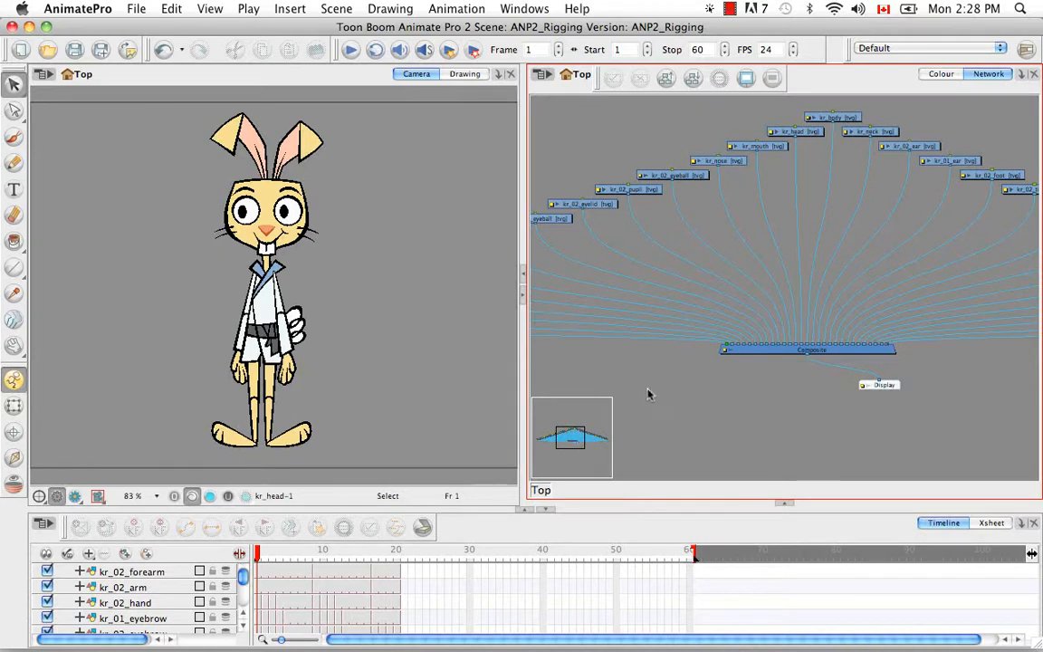
key("space")
left_click_drag(674, 377, 844, 433)
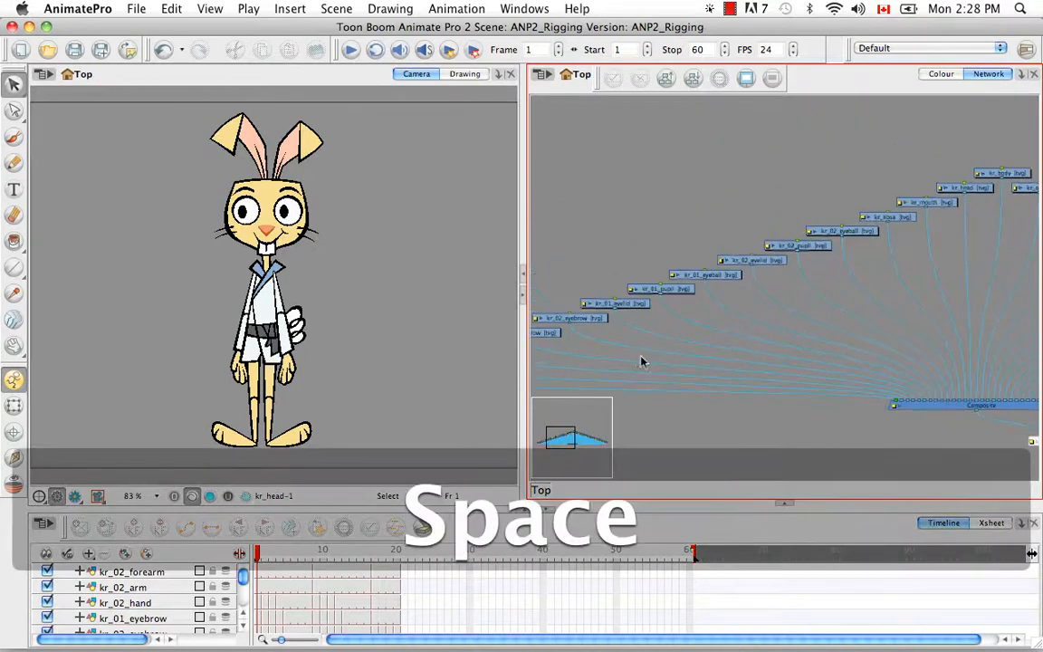
left_click_drag(640, 361, 751, 378)
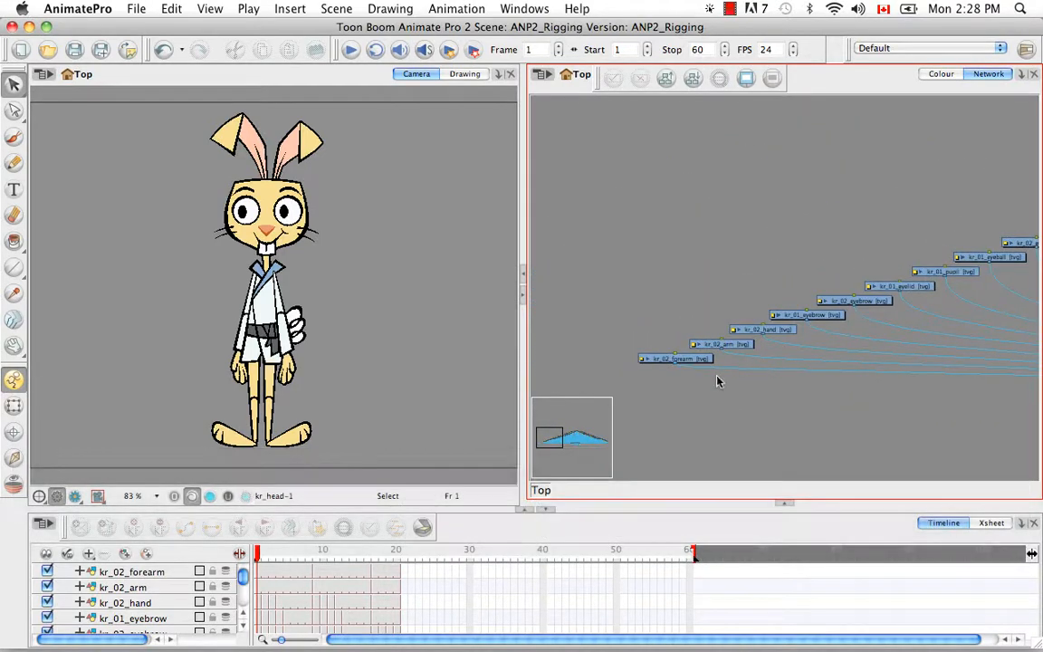
- Uncheck Animate Using Animation Tools on kr_02_forearm's Advanced layer properties tab
key("super+equal")
key("super+equal")
key("super+equal")
key("space")
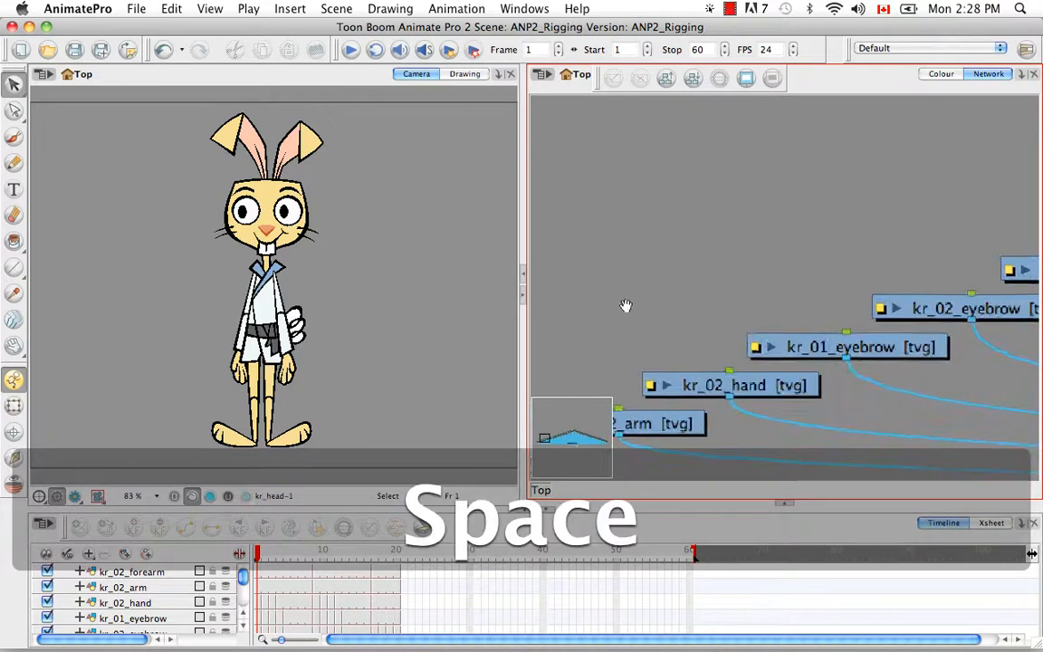
left_click_drag(584, 433, 746, 315)
mouse_move(656, 378)
left_mouse_down()
mouse_move(709, 366)
mouse_move(701, 370)
left_mouse_up()
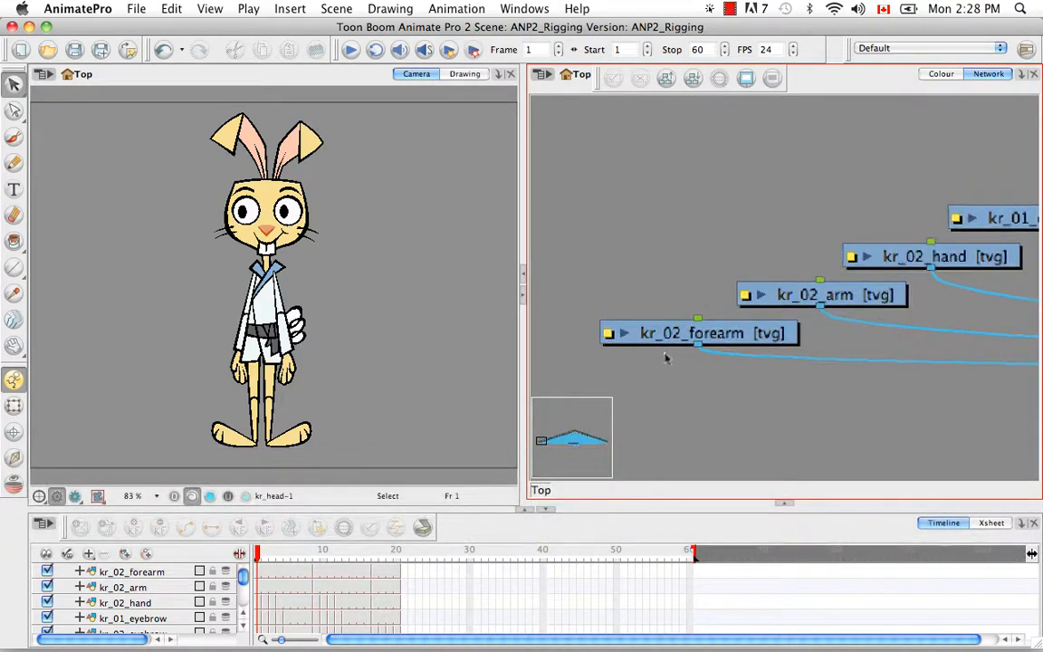
left_click(736, 347)
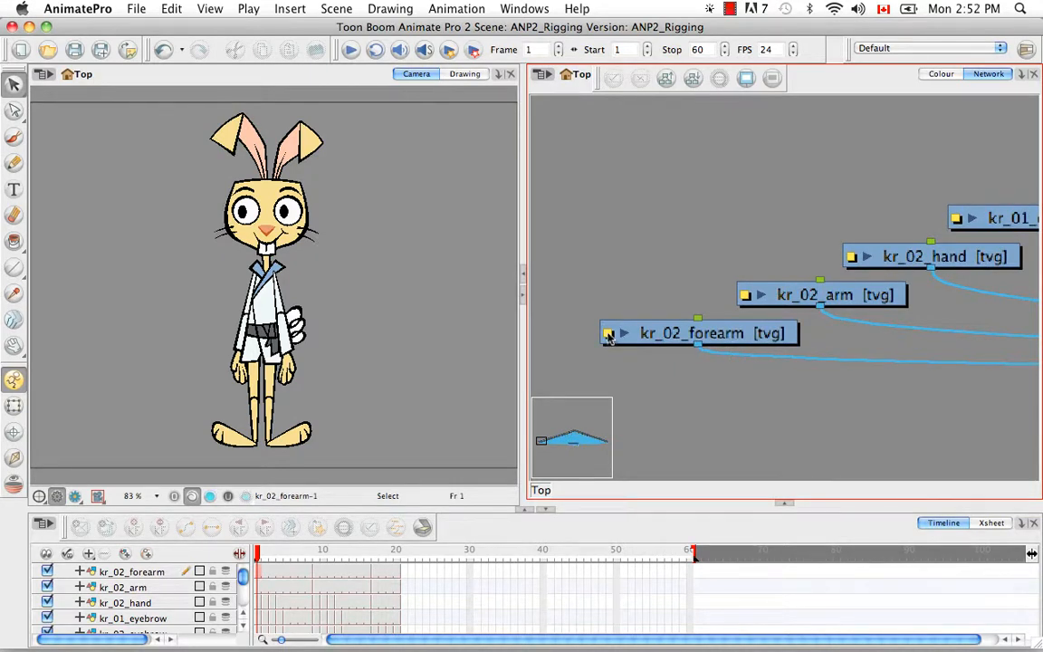
left_click(608, 335)
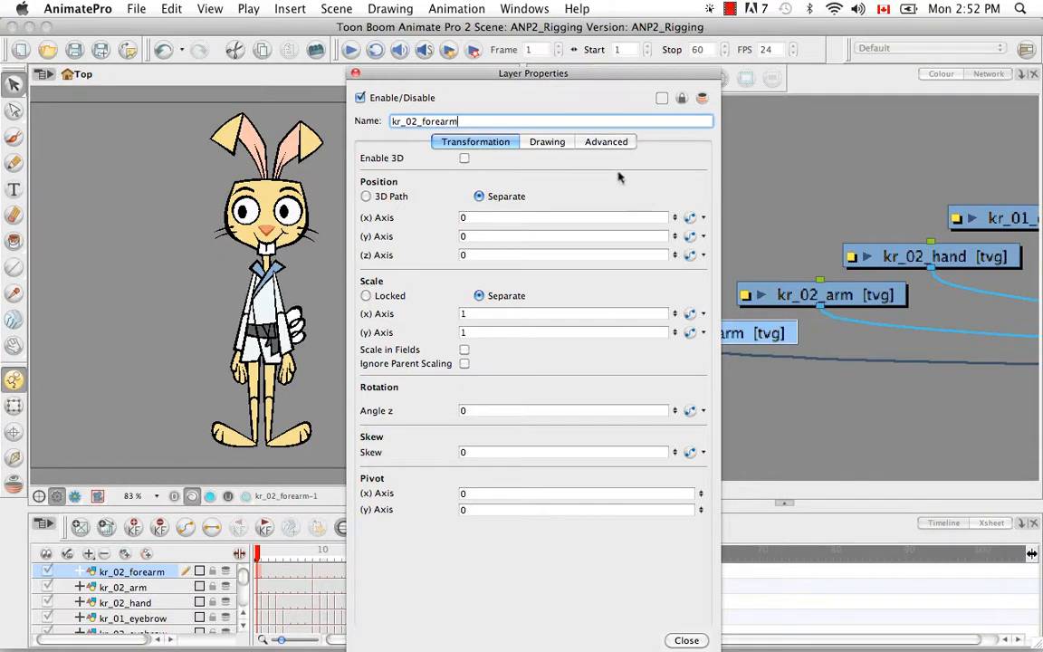
left_click(602, 142)
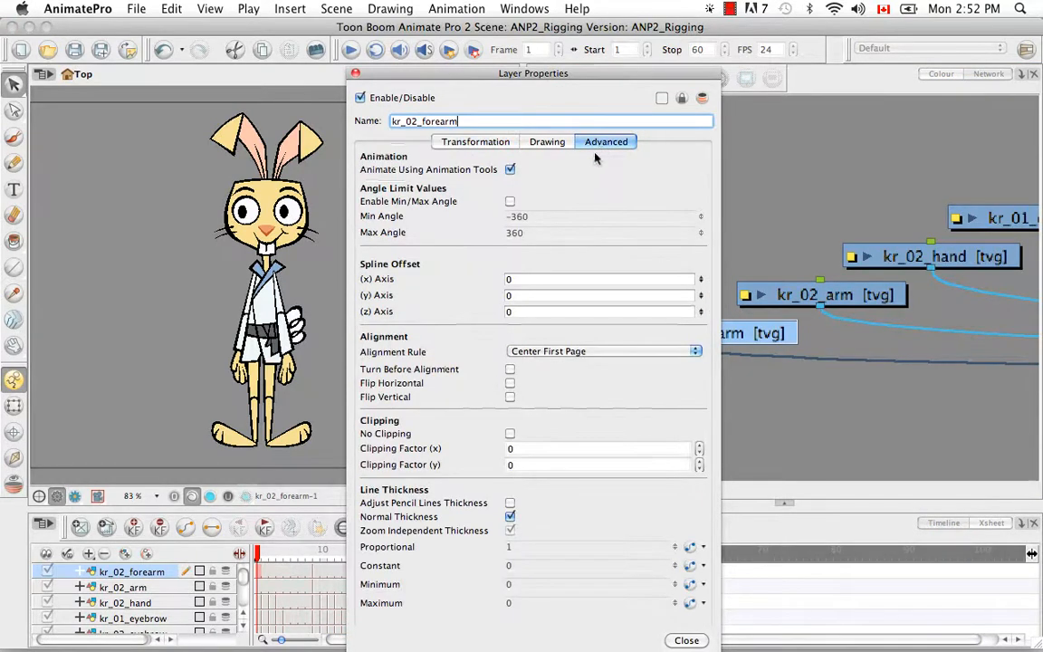
left_click(510, 169)
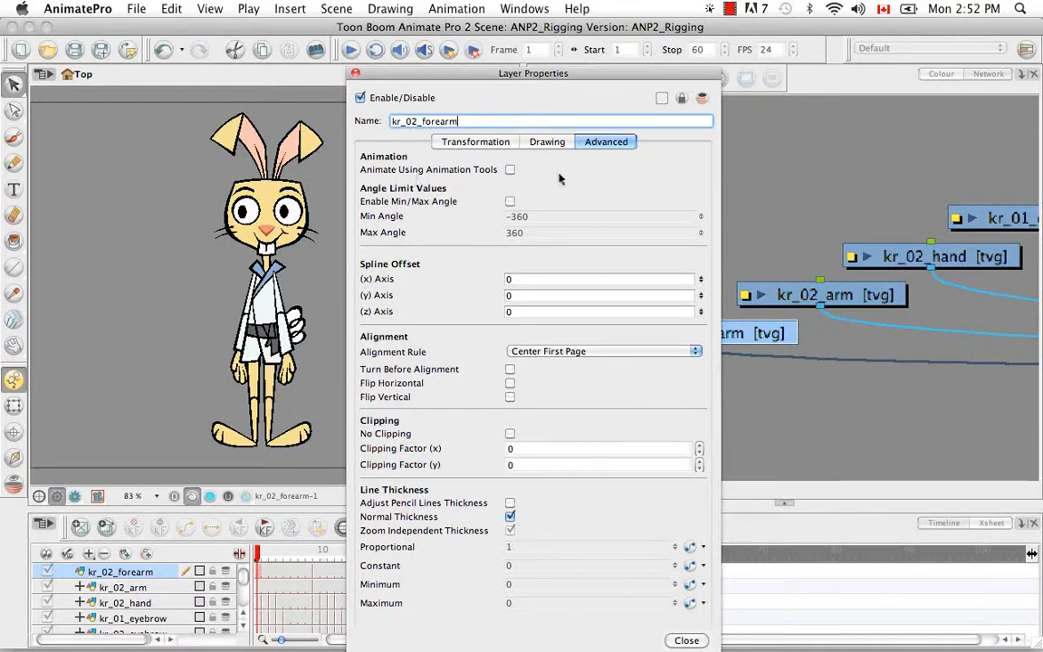
left_click(686, 640)
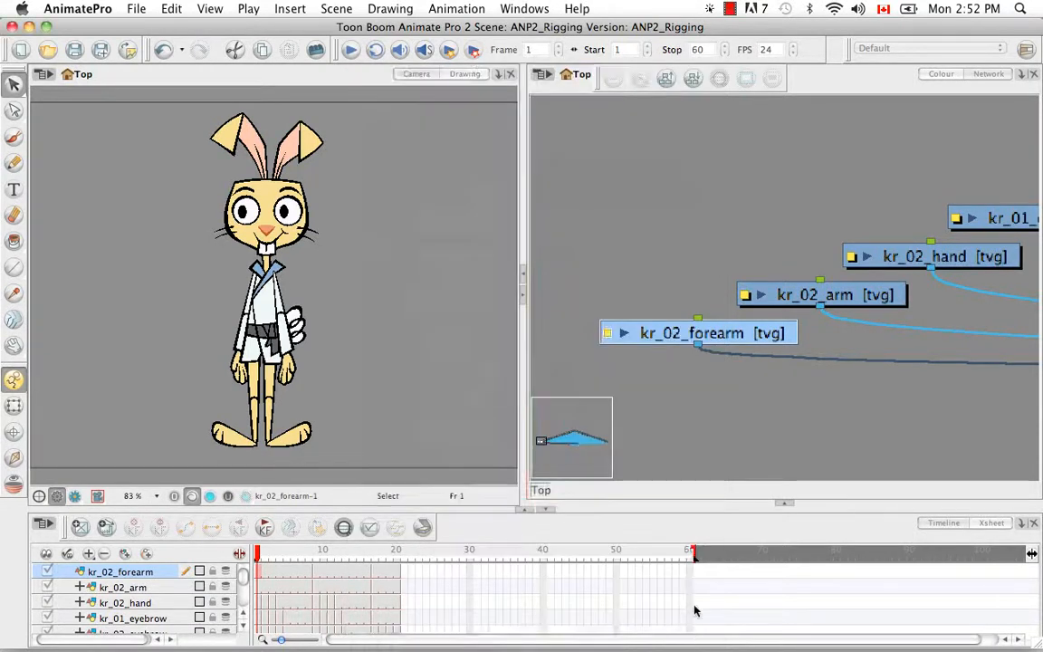
left_click(704, 411)
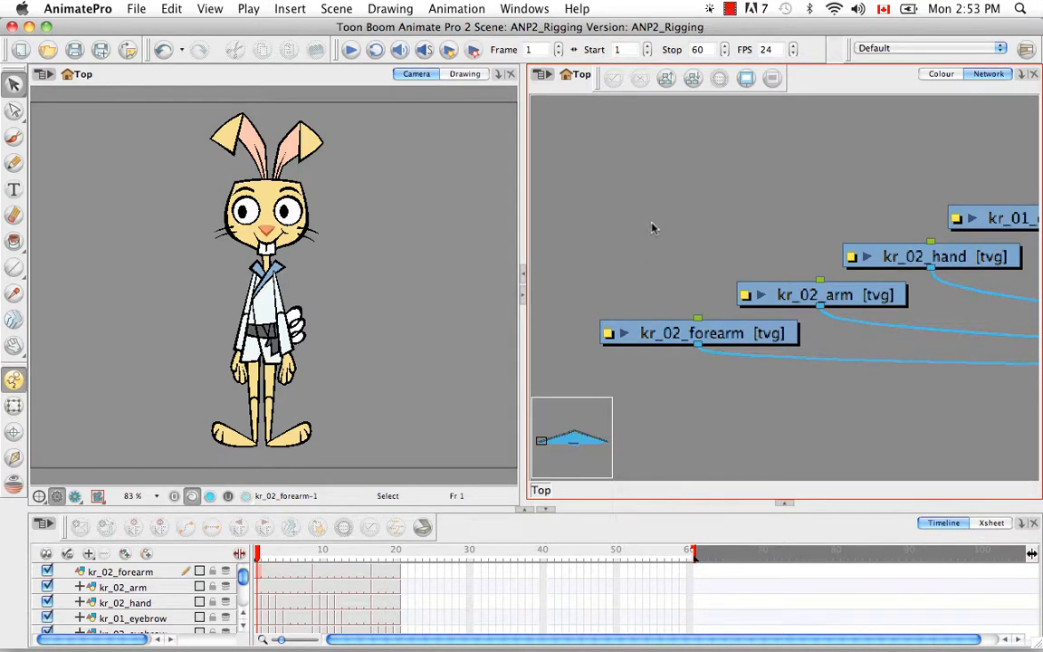
- Show the Scripting toolbar and launch the QSA Workbench from its first button
left_click(524, 9)
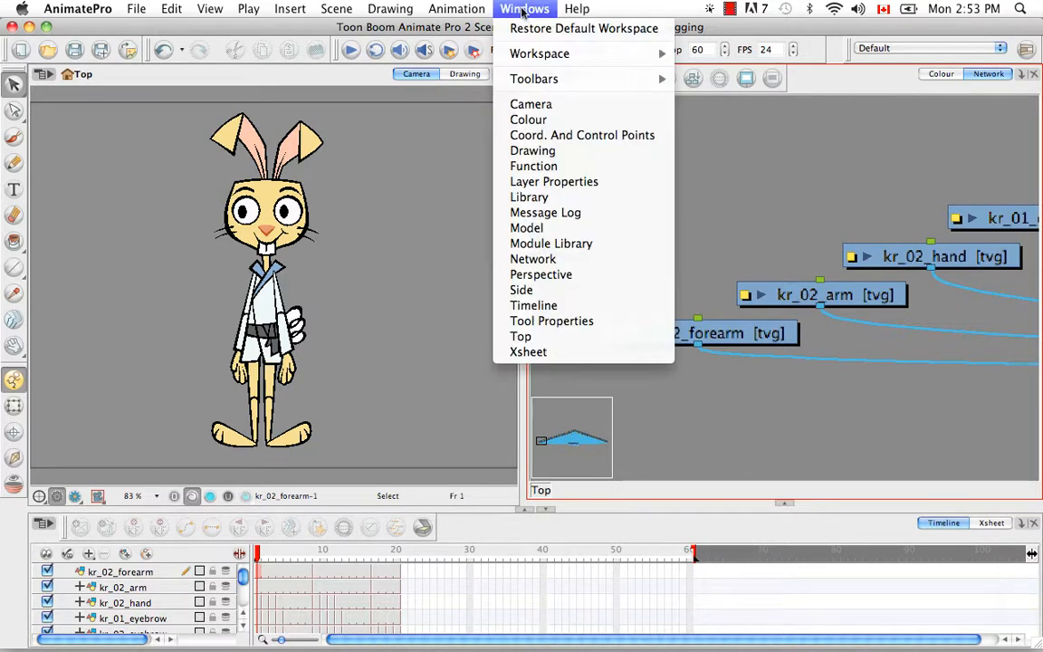
mouse_move(579, 80)
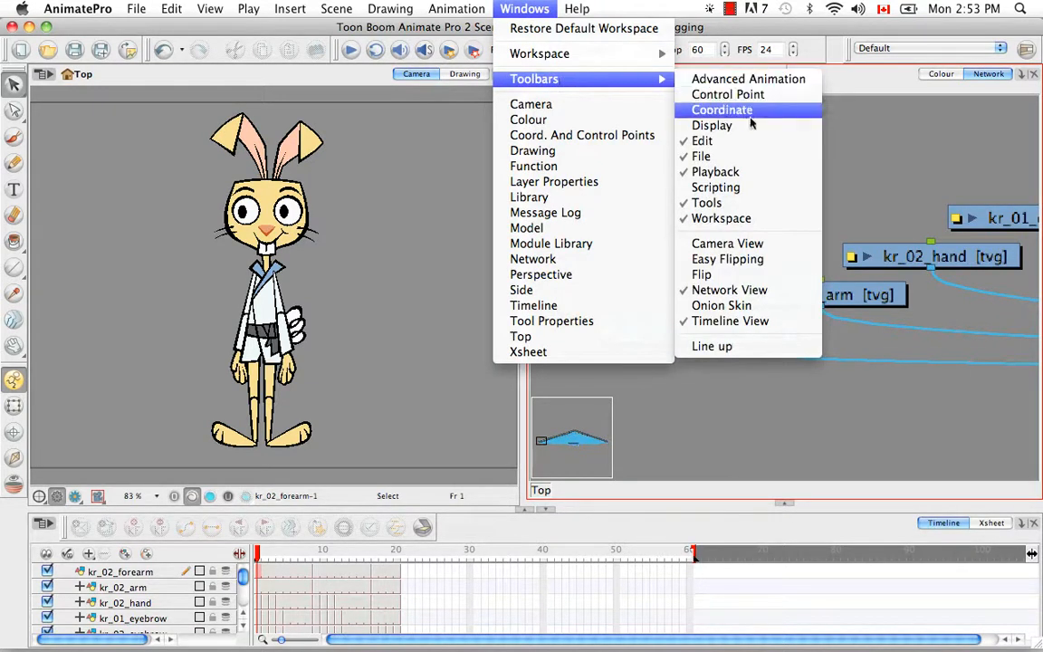
left_click(747, 185)
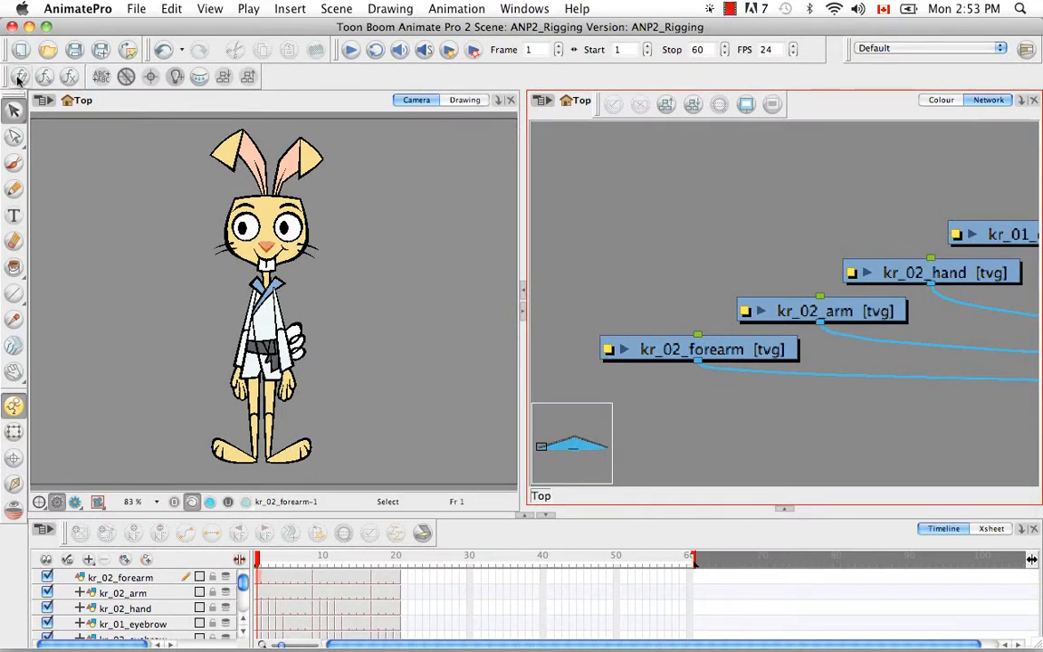
left_click(20, 77)
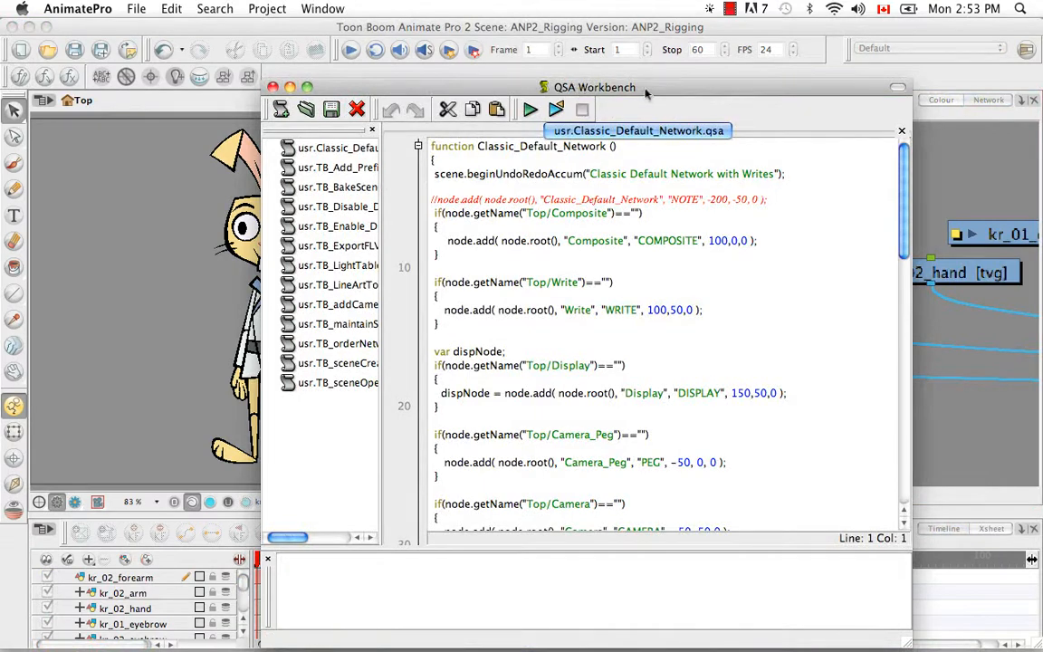
- Import Animatable_Script.txt from Animation/Pack09/Script Stuff into the user scripts
left_click(306, 109)
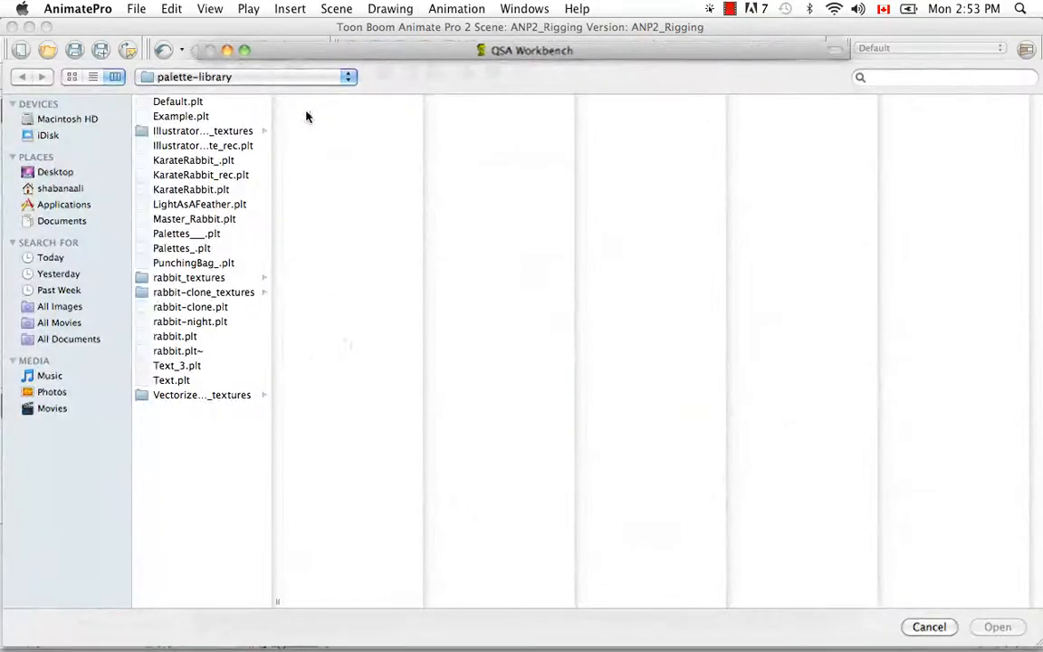
left_click(60, 188)
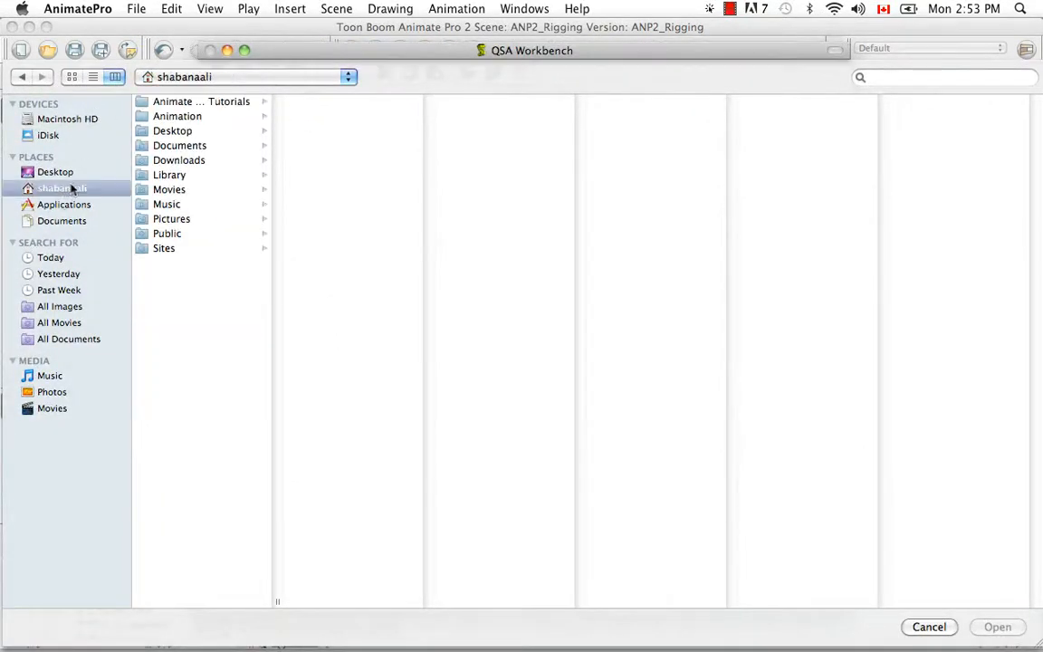
left_click(186, 116)
left_click(330, 187)
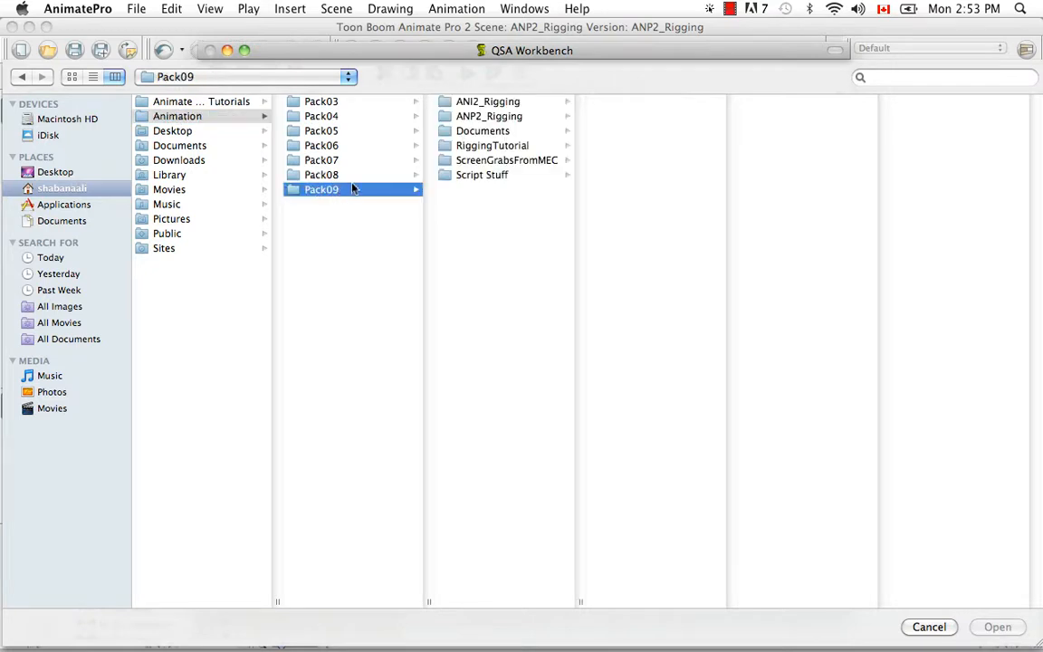
left_click(498, 175)
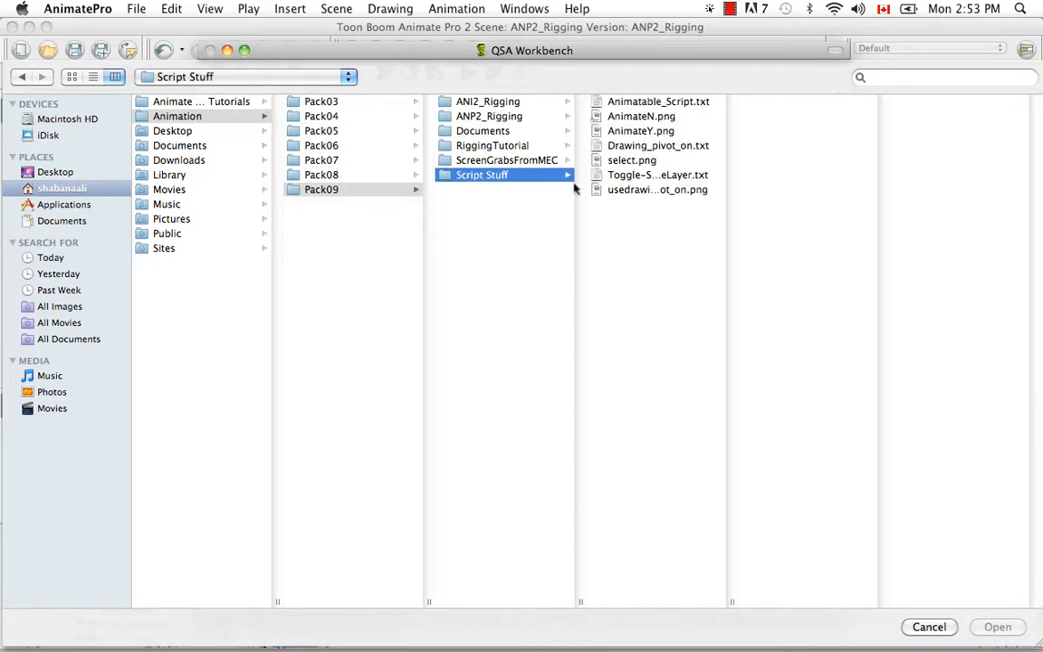
left_click(666, 102)
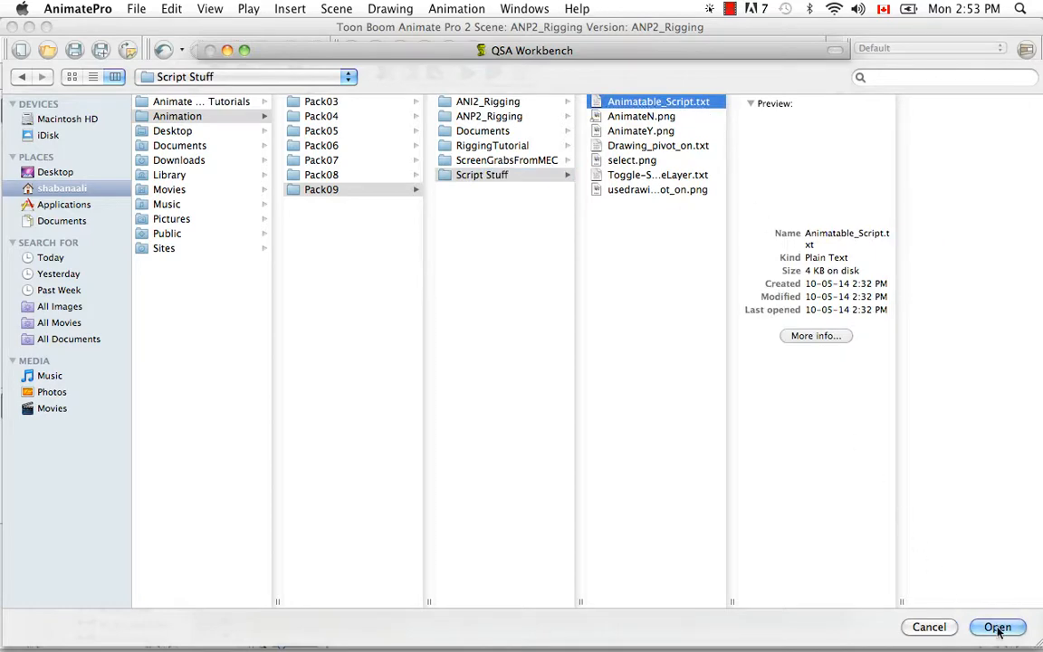
left_click(997, 625)
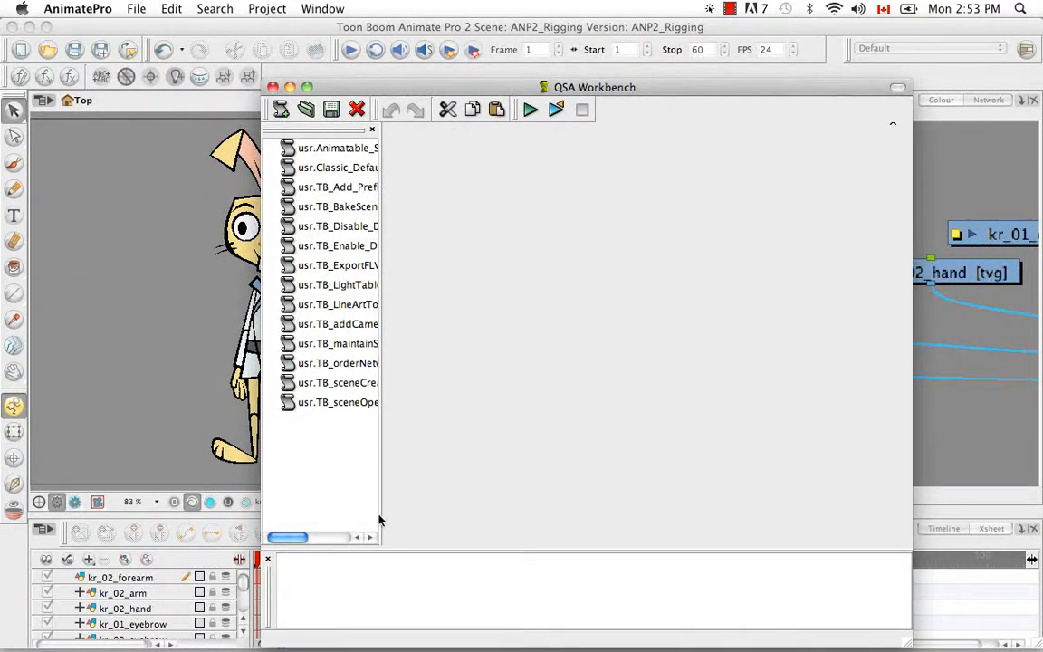
- Review usr.Animatable_Script.txt's code, close the Workbench, and bring up the Scripts Manager
left_click_drag(384, 514, 472, 501)
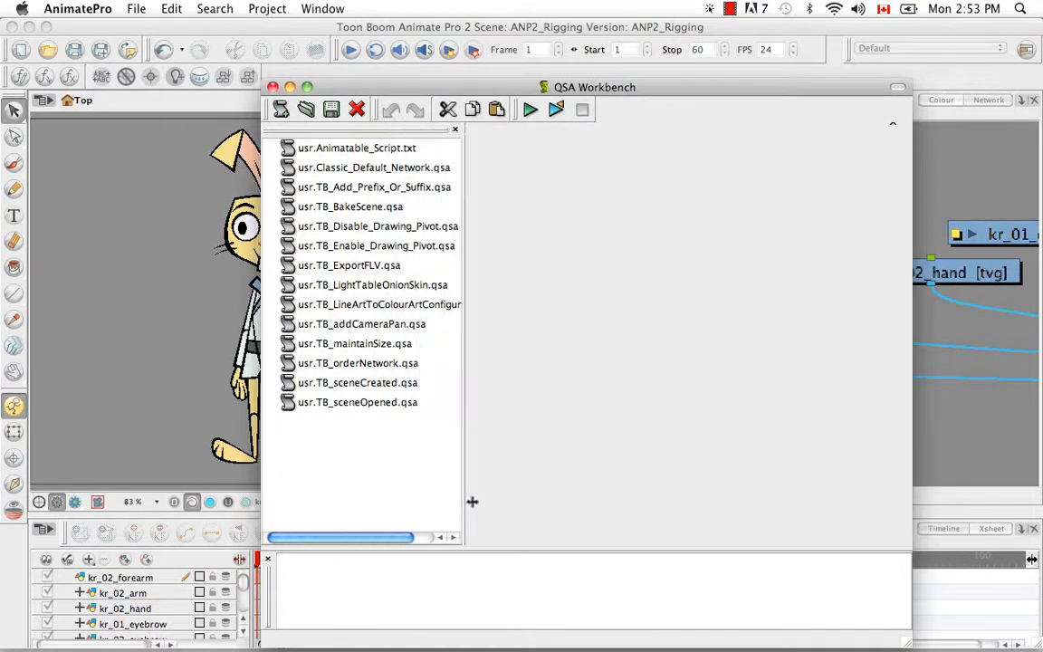
left_click(379, 151)
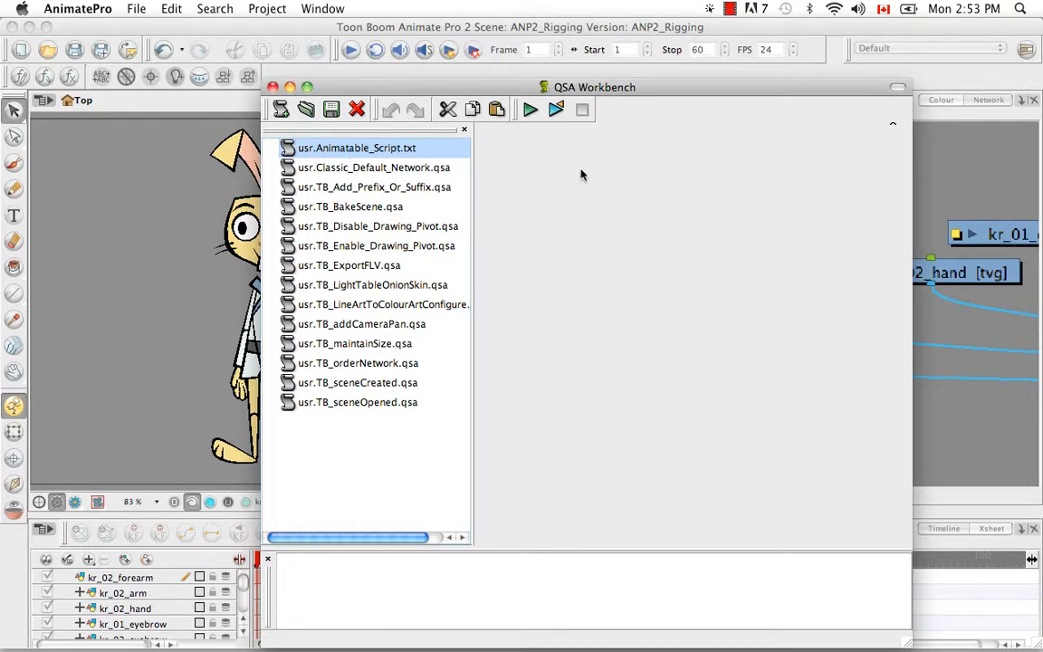
double_click(386, 152)
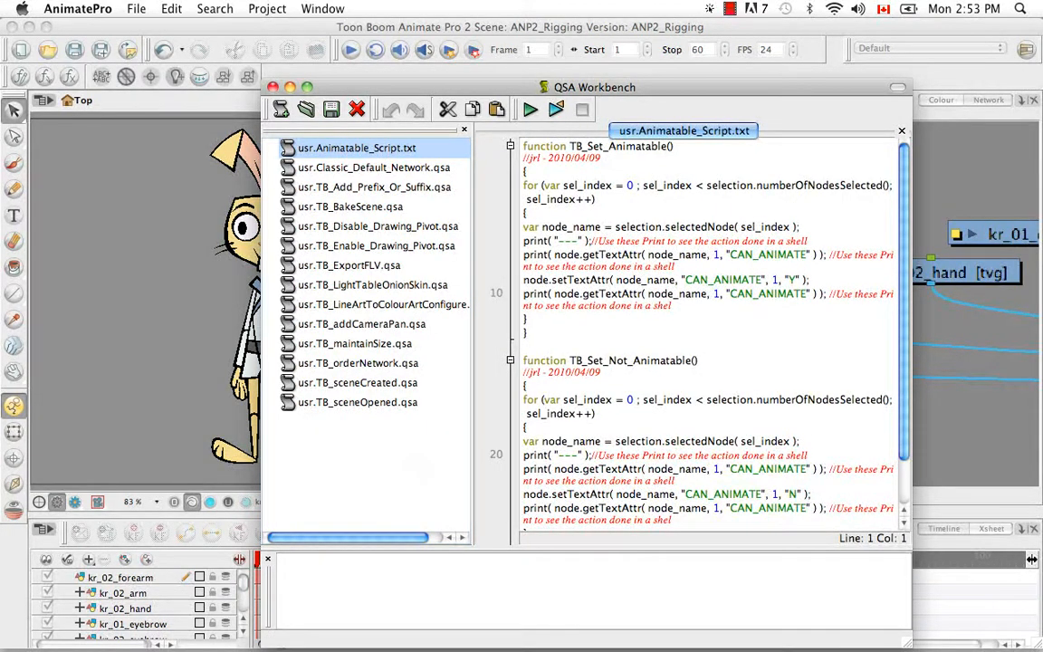
left_click_drag(907, 375, 921, 219)
left_click(273, 87)
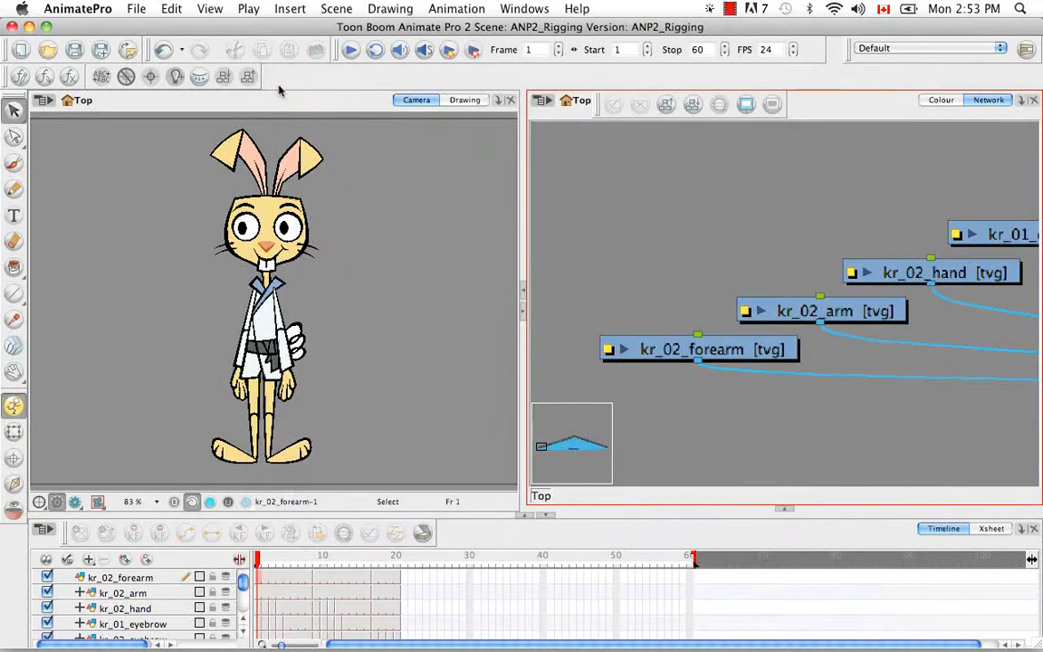
left_click(44, 76)
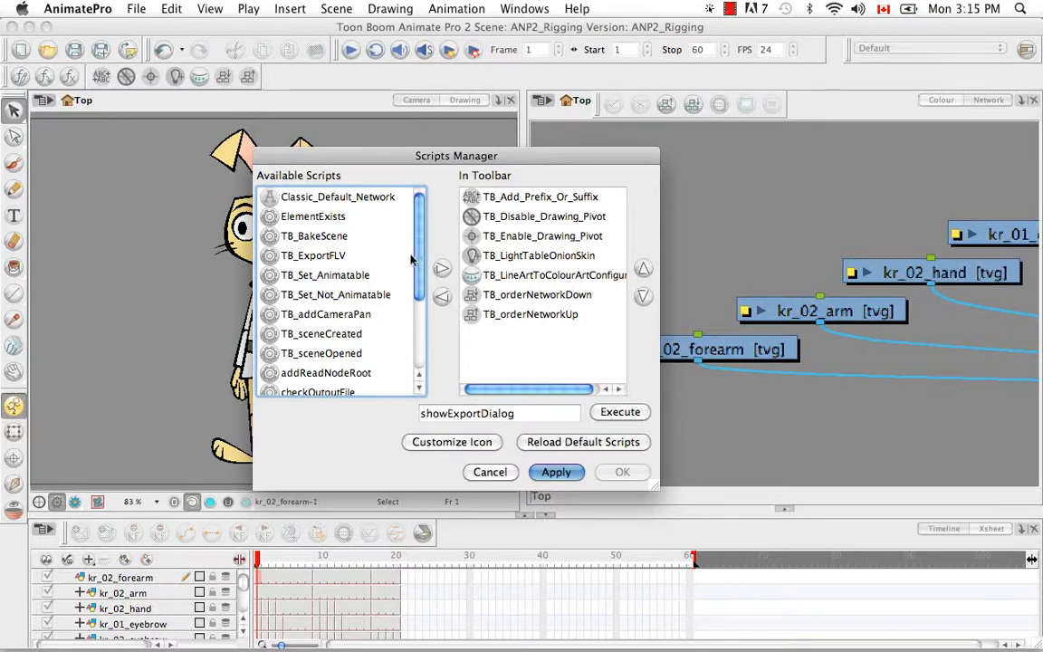
- Move TB_Set_Animatable and TB_Set_Not_Animatable into In Toolbar, then customize TB_Set_Animatable's icon
left_click(305, 275)
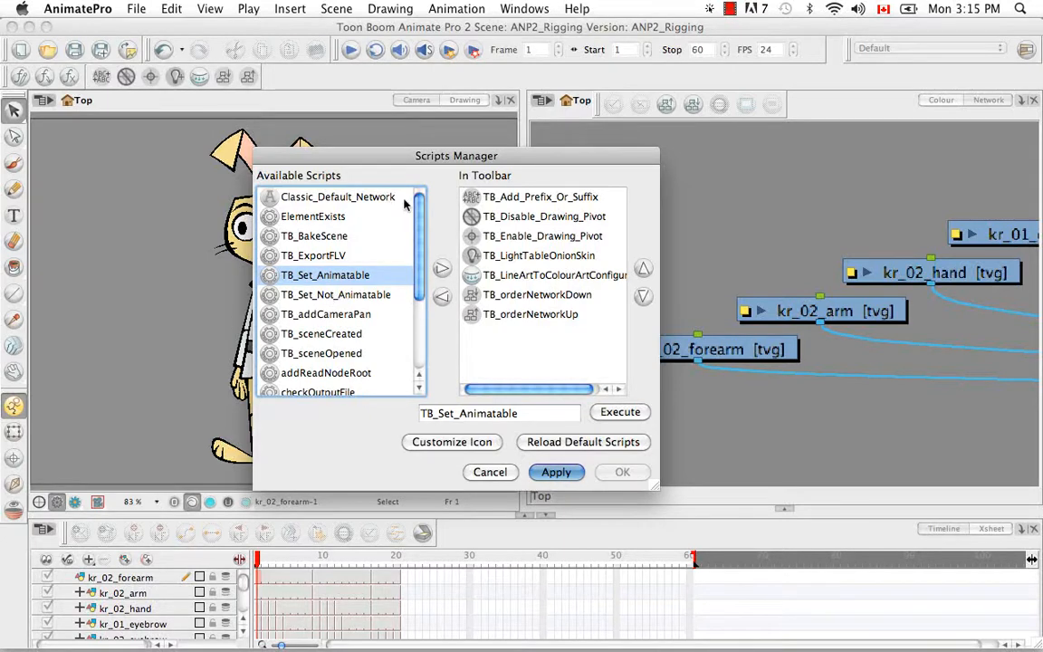
left_click(441, 268)
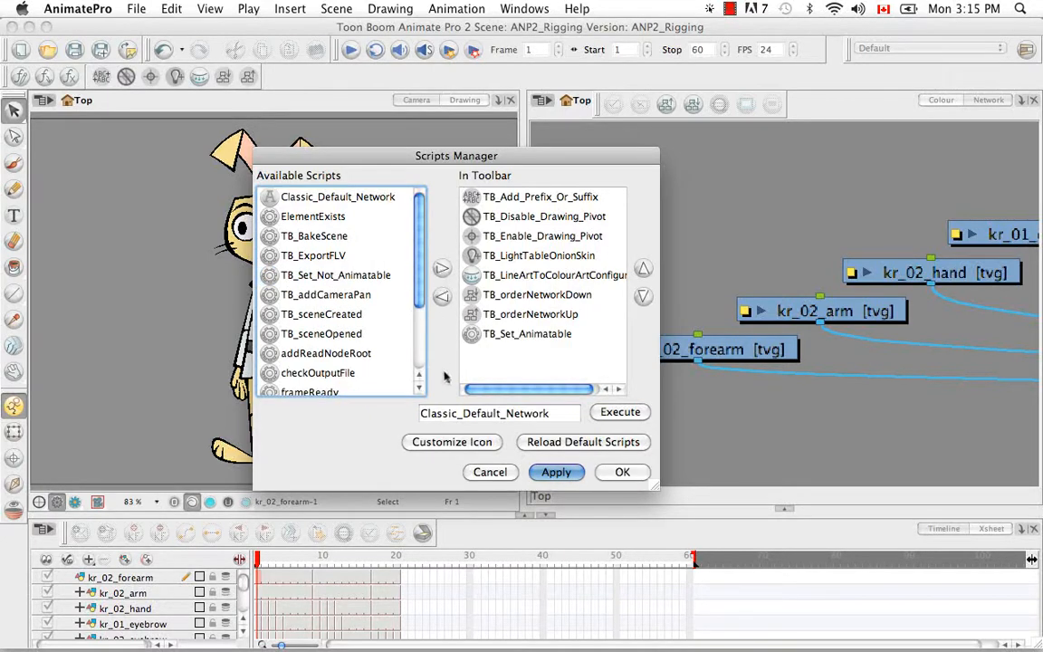
left_click(314, 276)
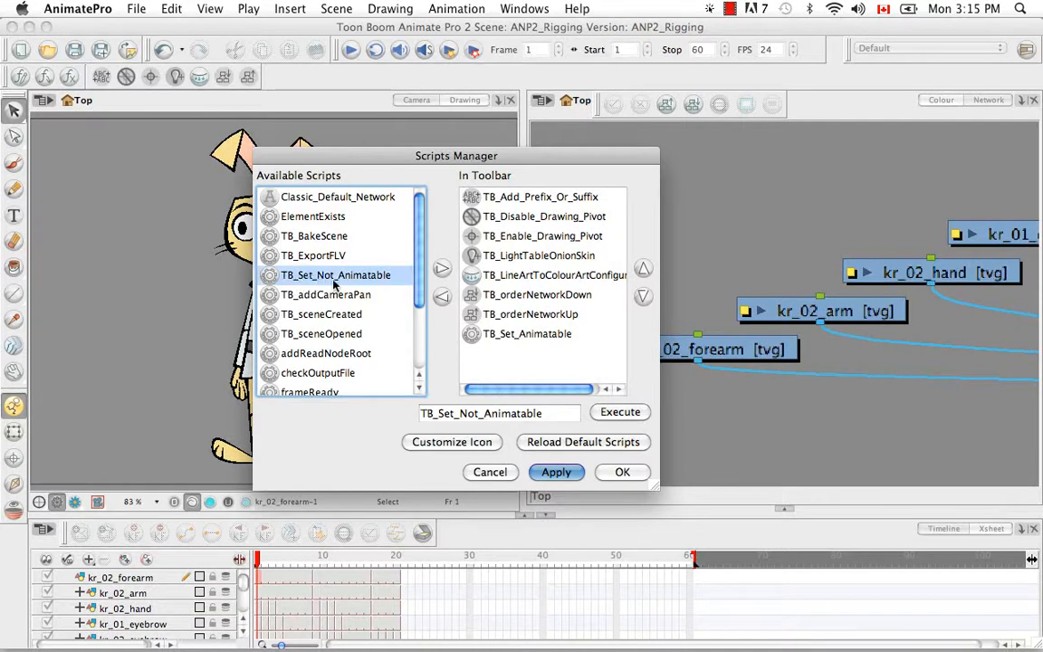
left_click(440, 270)
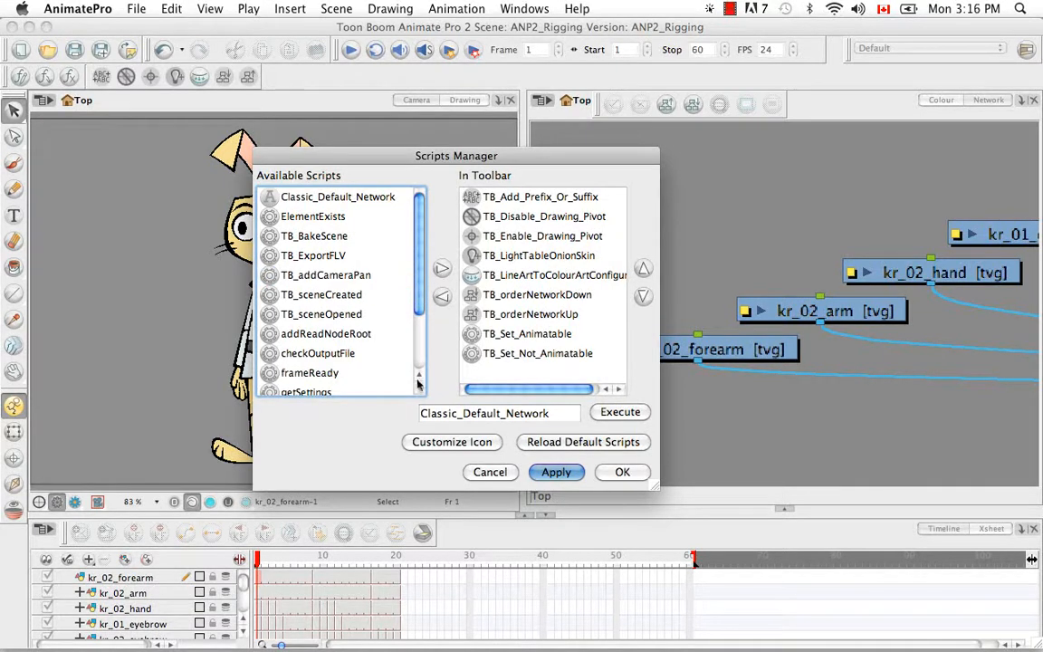
left_click(512, 335)
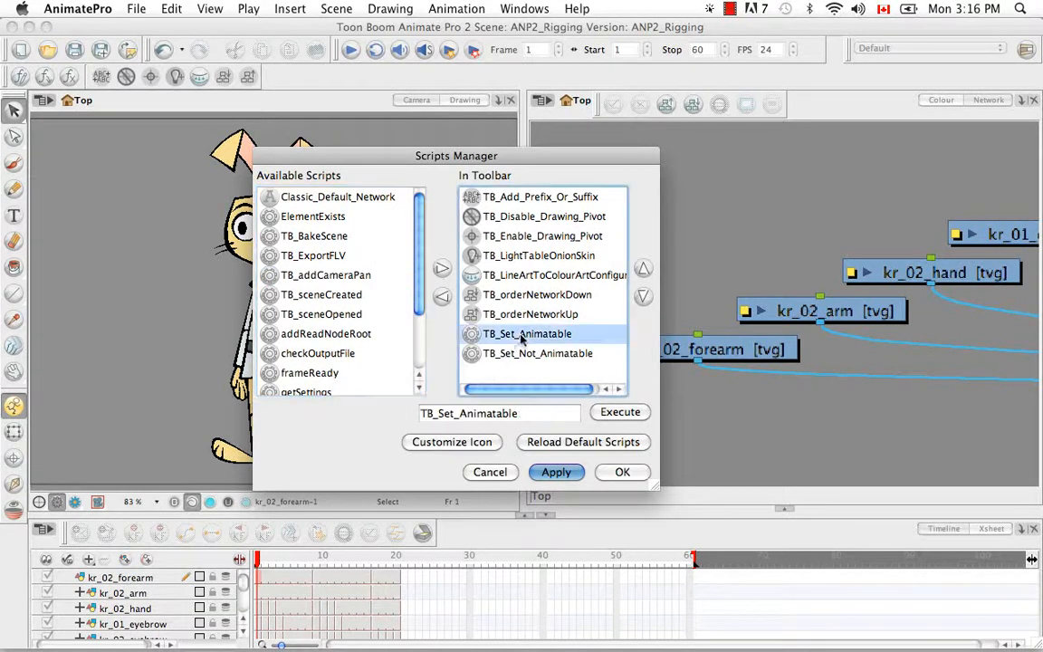
left_click(452, 444)
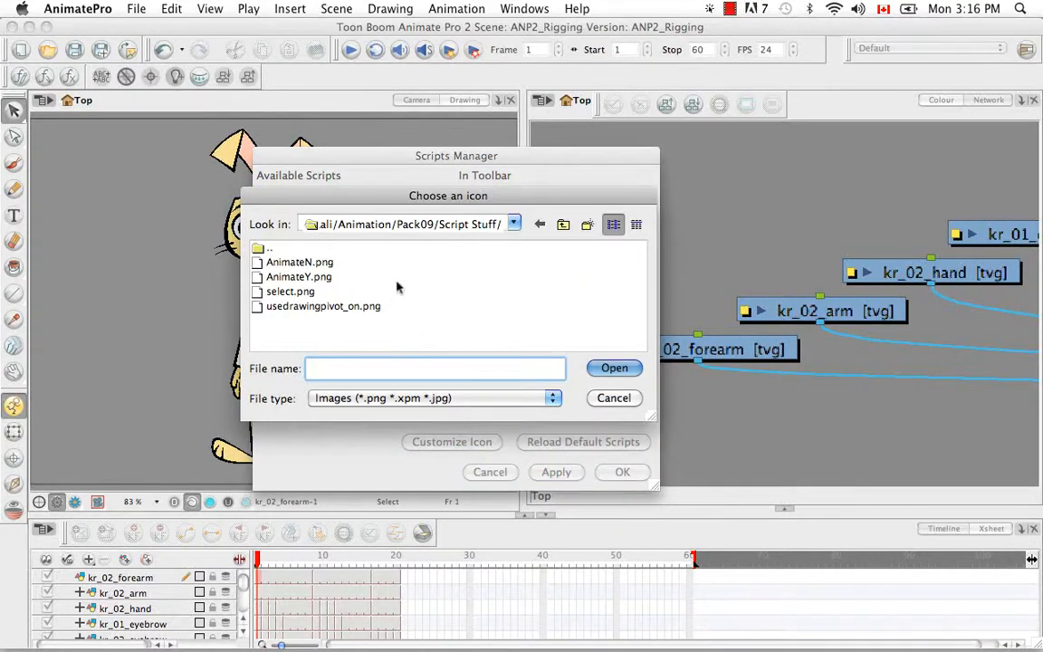
- Assign AnimateY.png as the icon for TB_Set_Animatable
left_click_drag(501, 197, 880, 240)
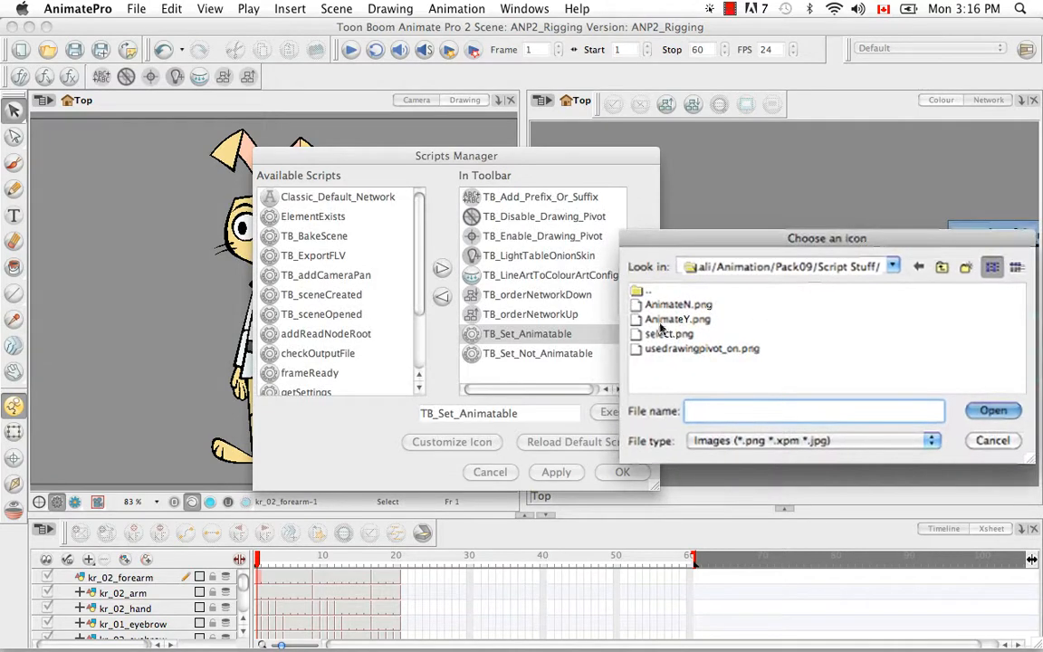
left_click(686, 321)
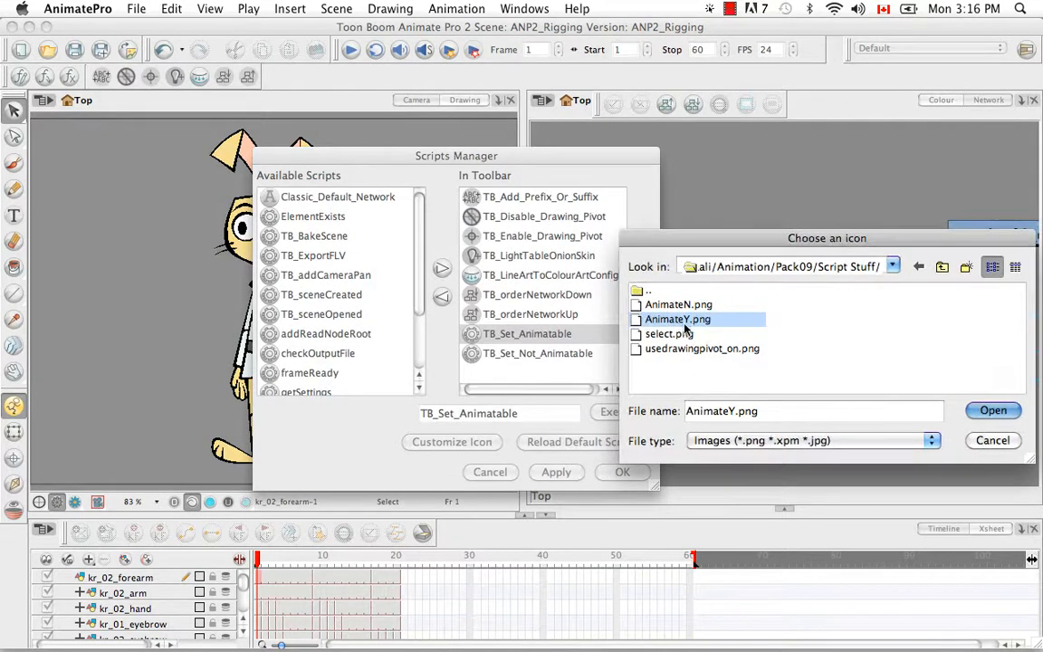
left_click(989, 410)
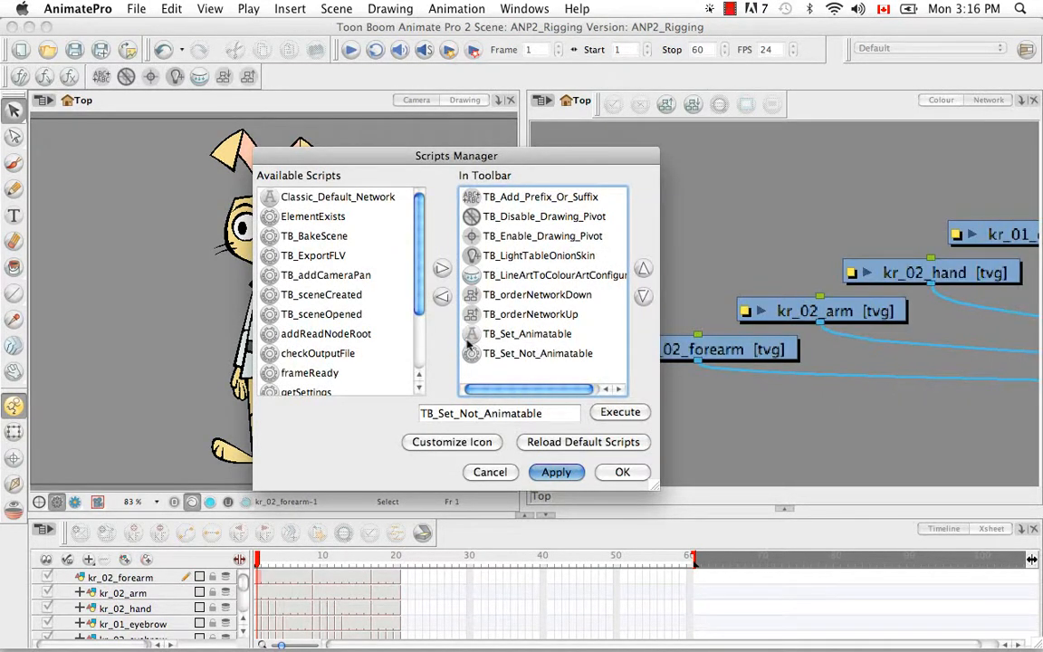
- Assign AnimateN.png as the icon for TB_Set_Not_Animatable
left_click(516, 358)
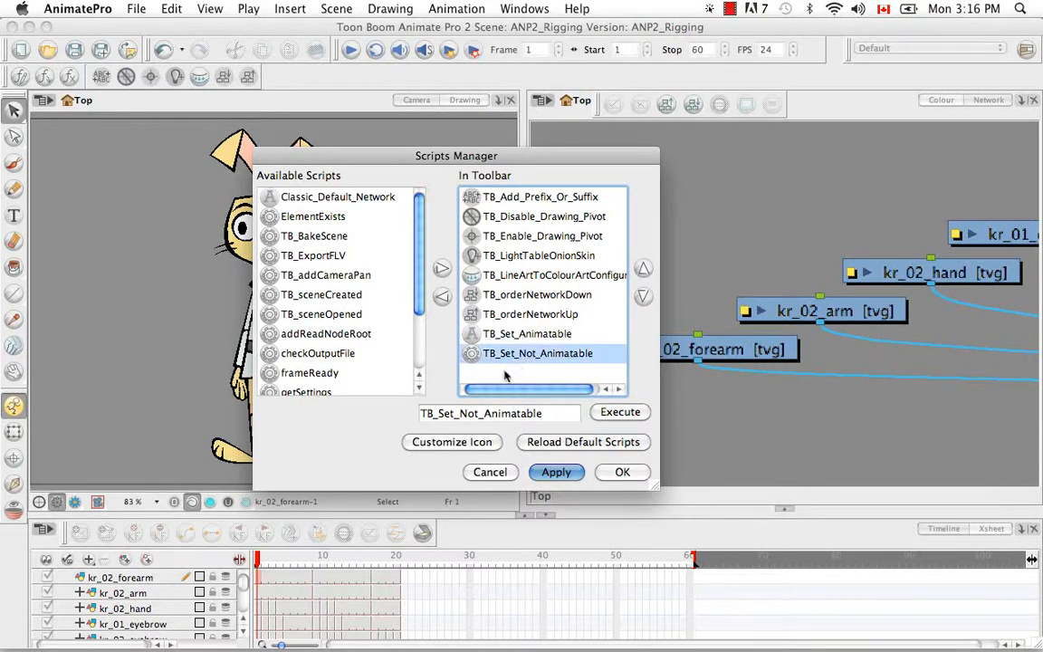
left_click(437, 442)
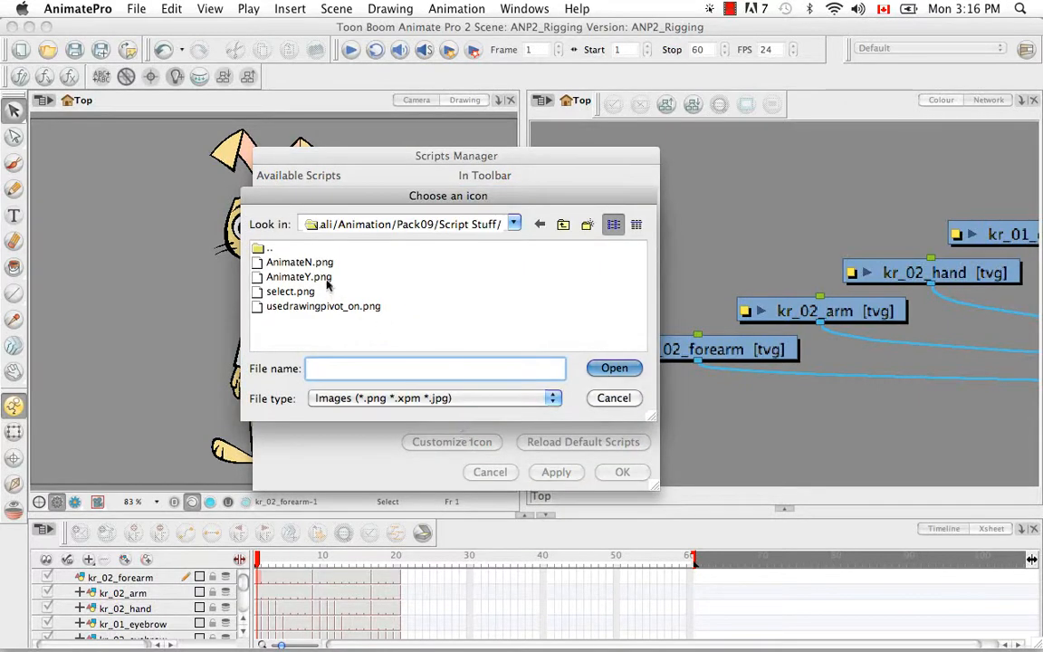
left_click(299, 262)
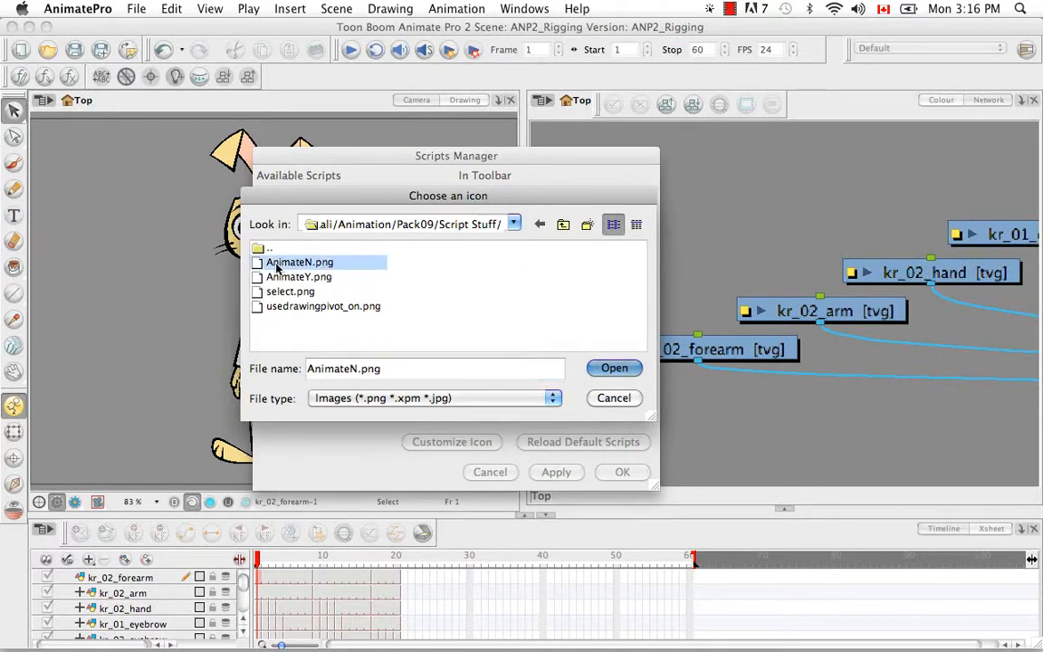
left_click(615, 369)
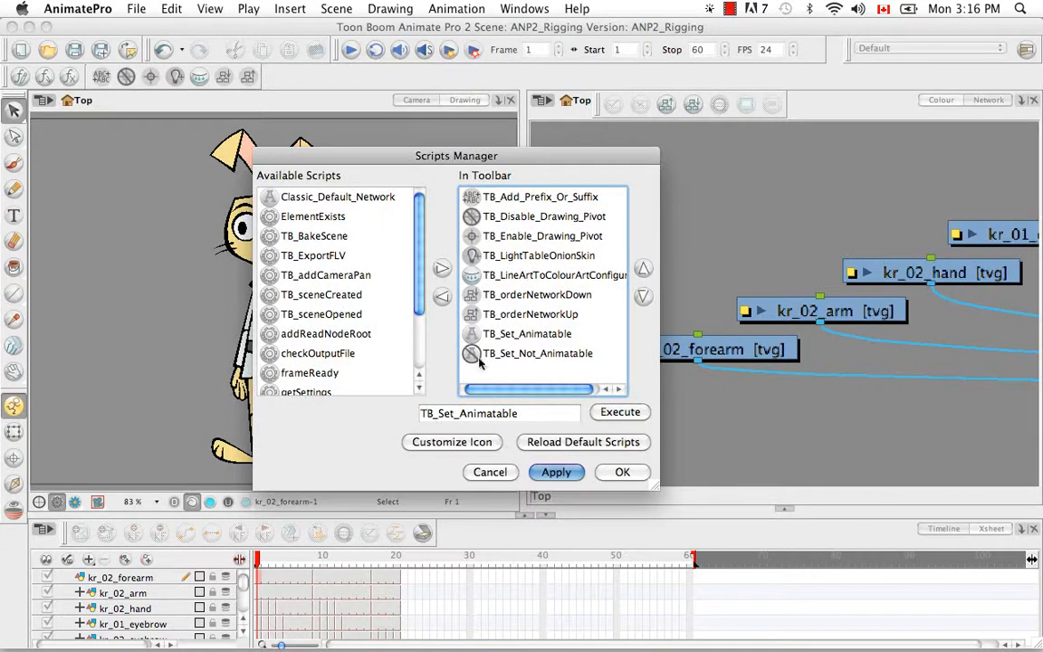
- Confirm the Scripts Manager changes and zoom out the Network view to frame the whole node tree
left_click(610, 474)
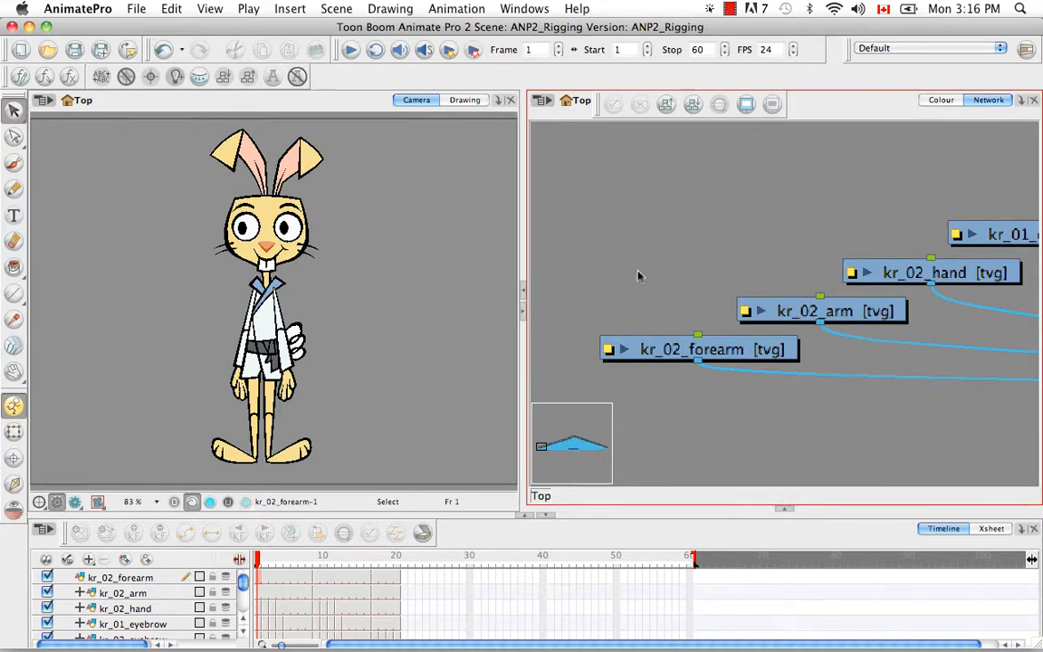
key("super+minus")
key("super+minus")
key("super+minus")
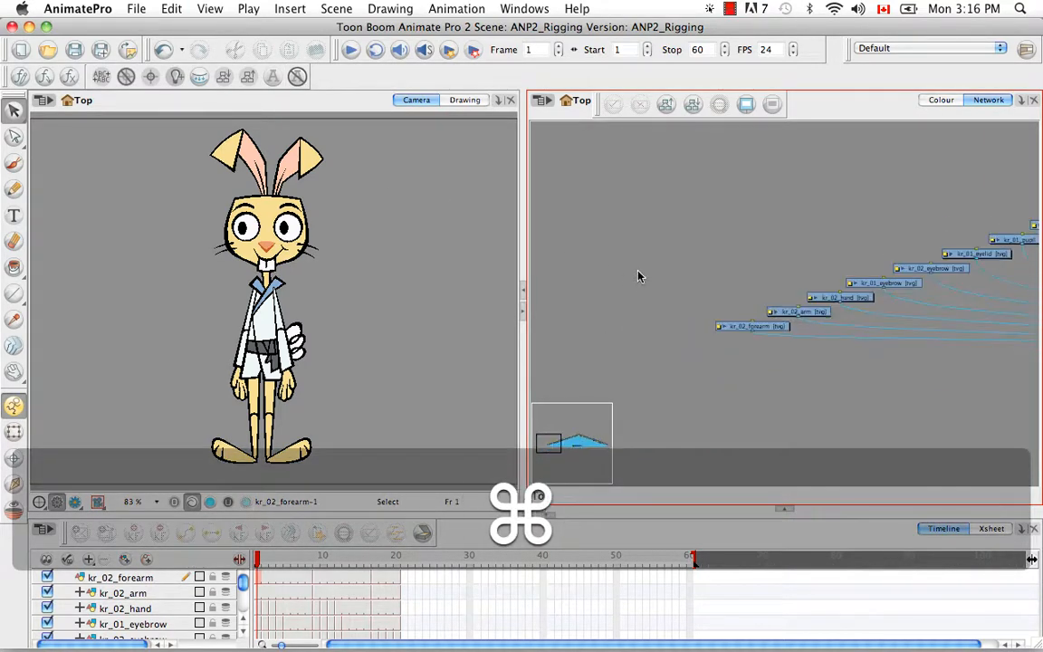
key("super+minus")
key("space")
left_click_drag(782, 421, 801, 373)
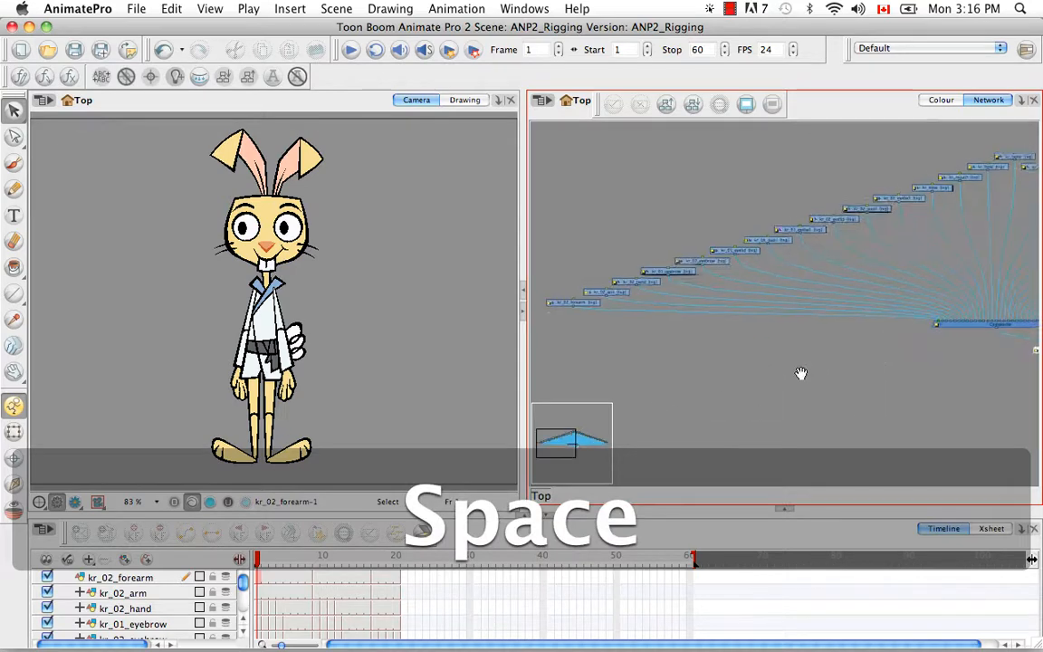
key("super+minus")
key("super+minus")
key("super+minus")
key("super+minus")
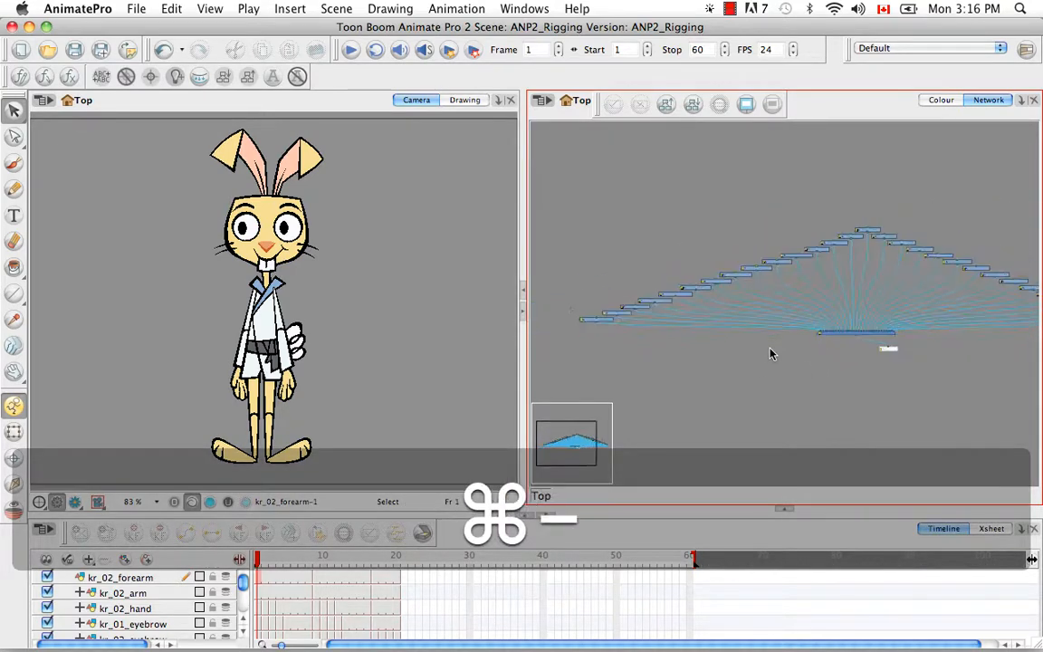
key("space")
left_click_drag(817, 378, 784, 371)
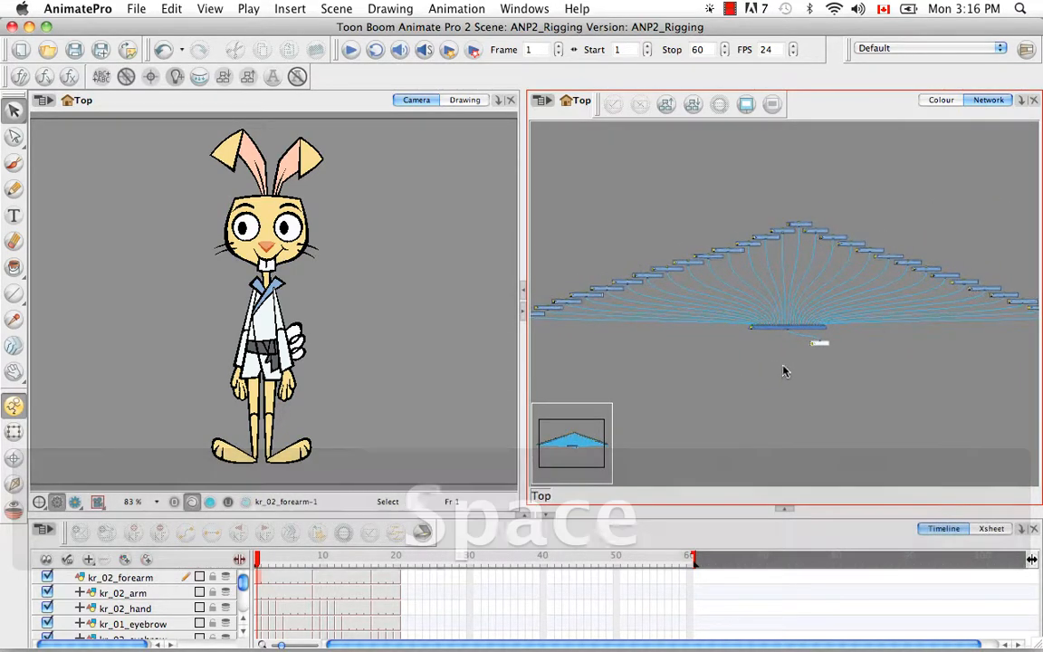
key("super+minus")
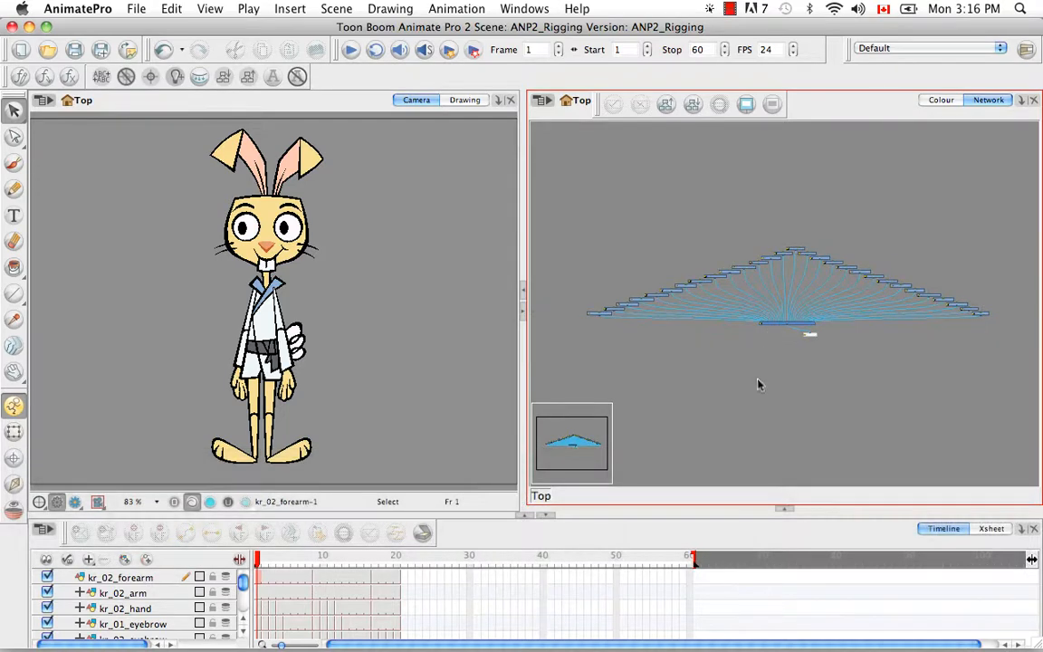
- Marquee-select all network nodes and run TB_Set_Not_Animatable on them
left_click_drag(571, 170, 1016, 327)
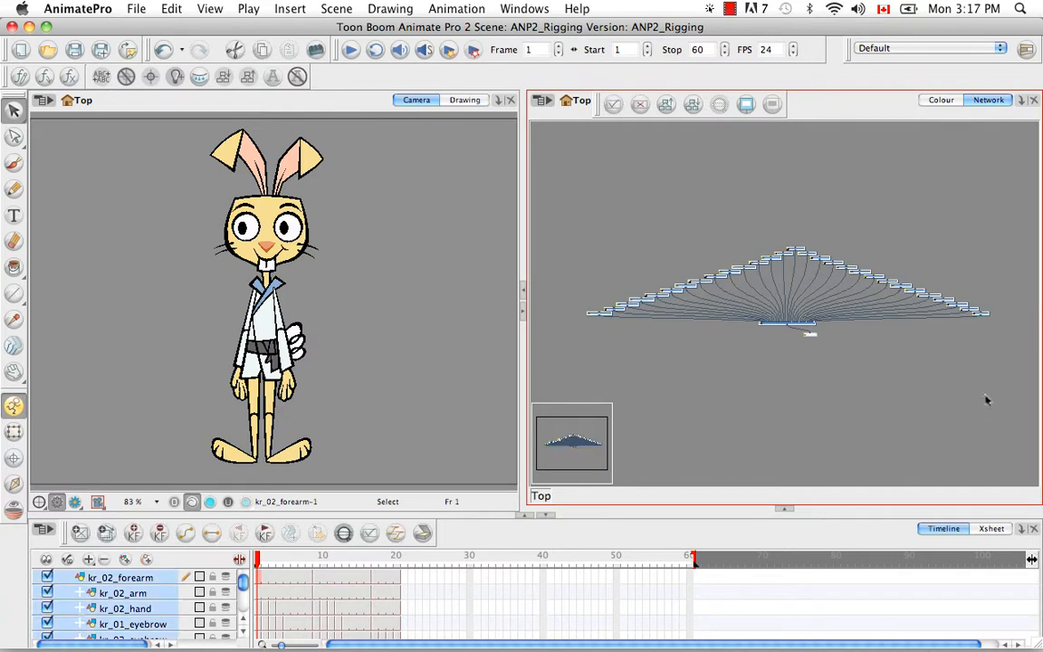
left_click(297, 76)
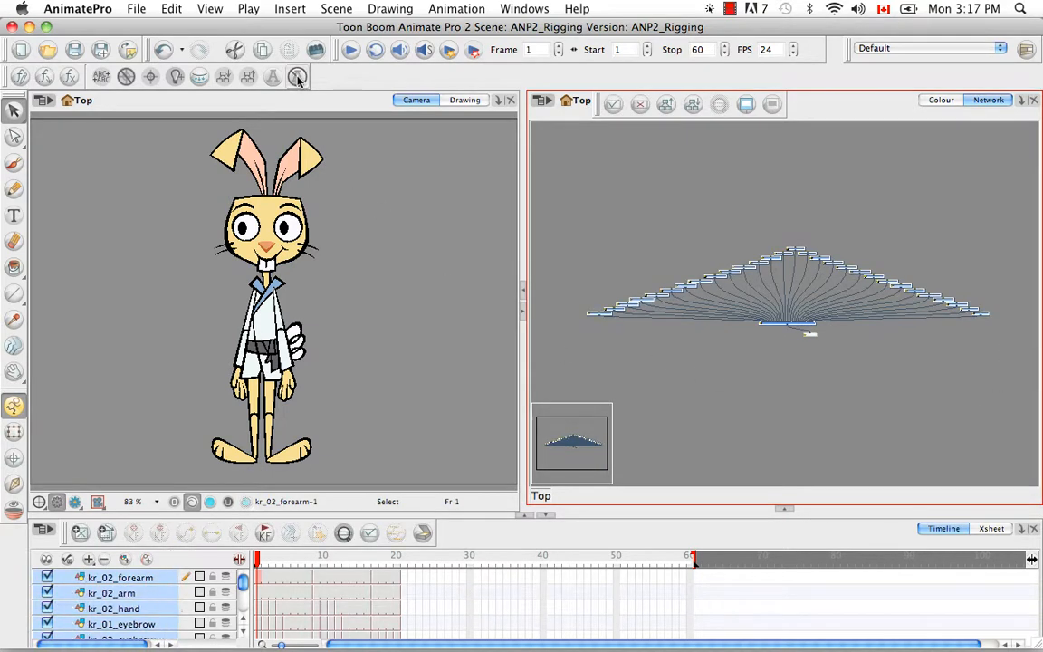
key("super+equal")
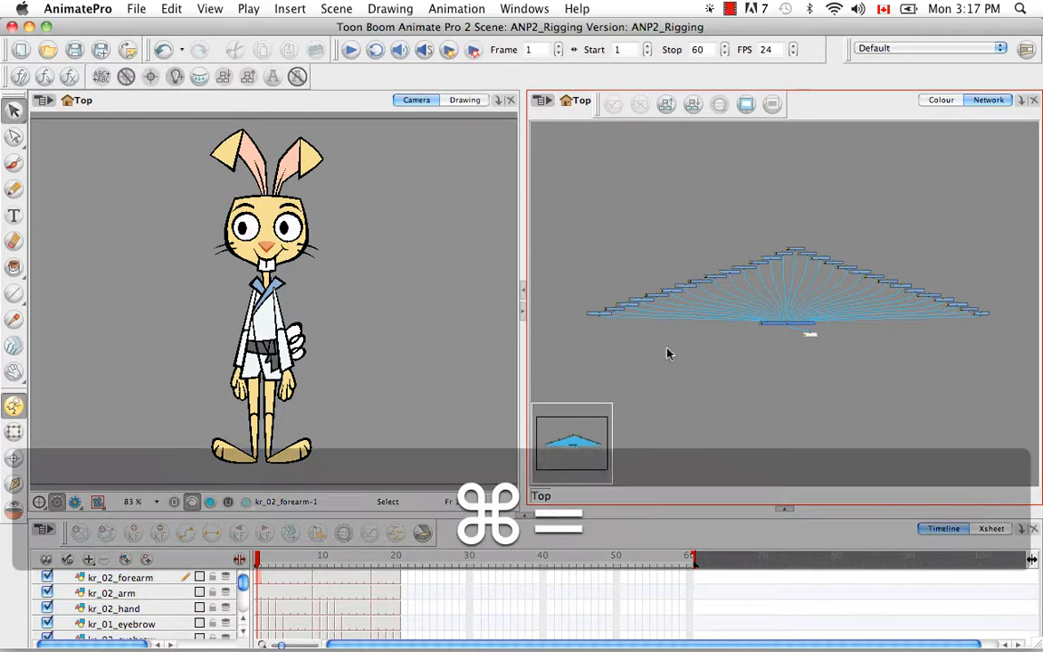
key("super+equal")
key("space")
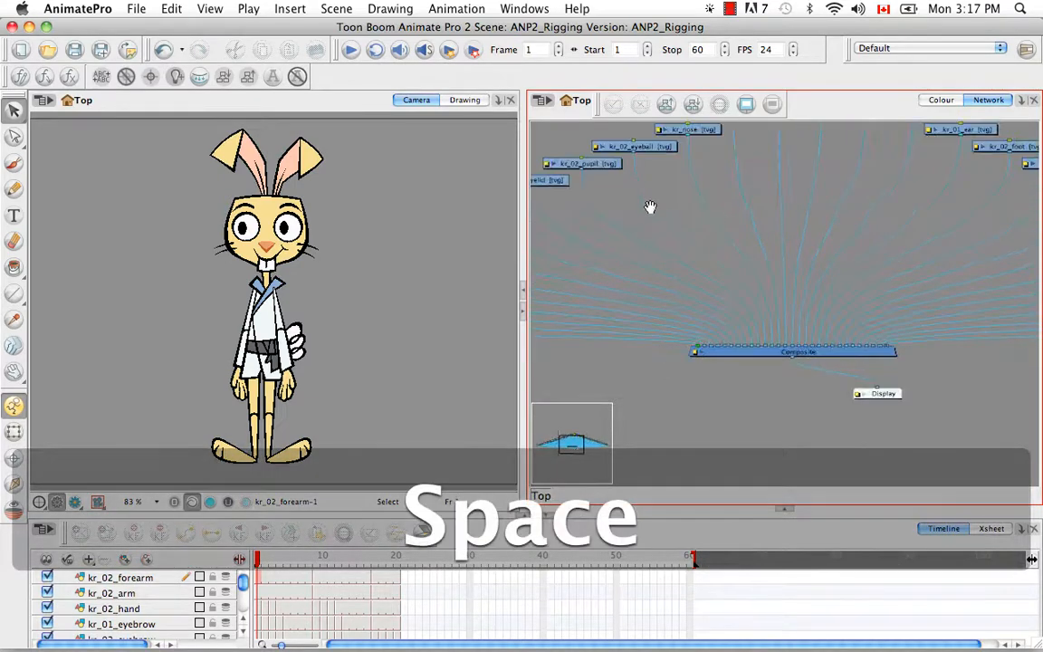
left_click_drag(648, 207, 692, 366)
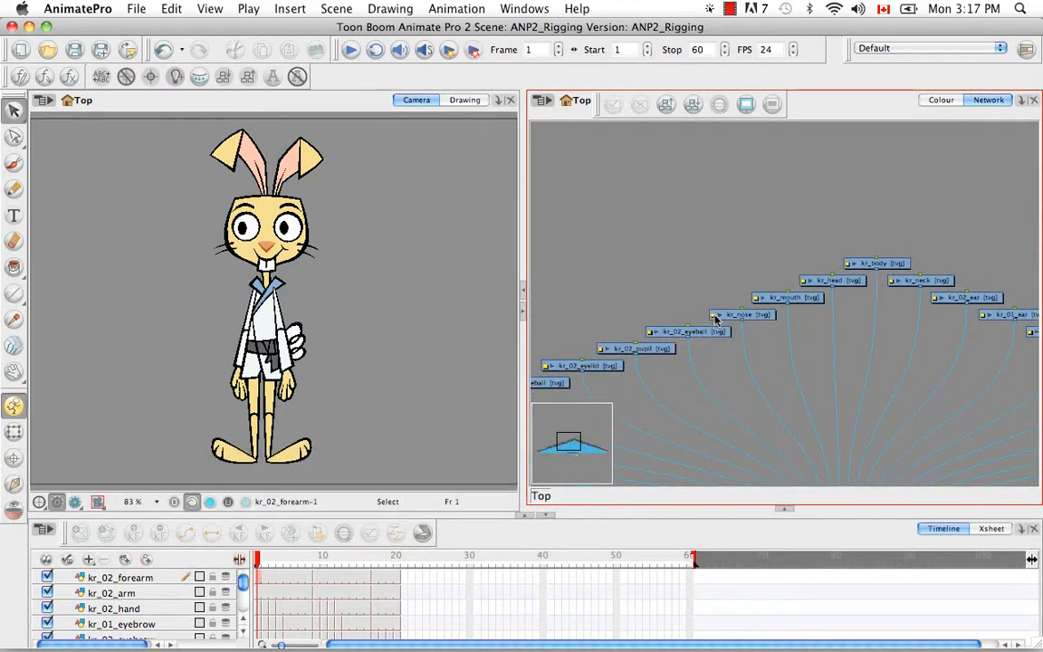
double_click(725, 317)
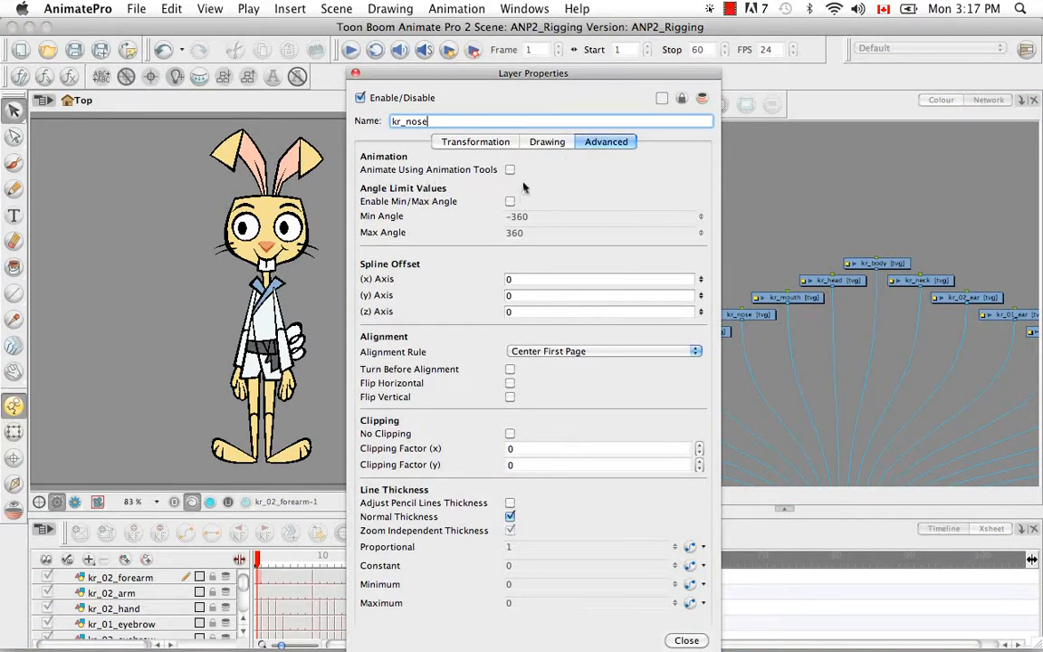
left_click(354, 75)
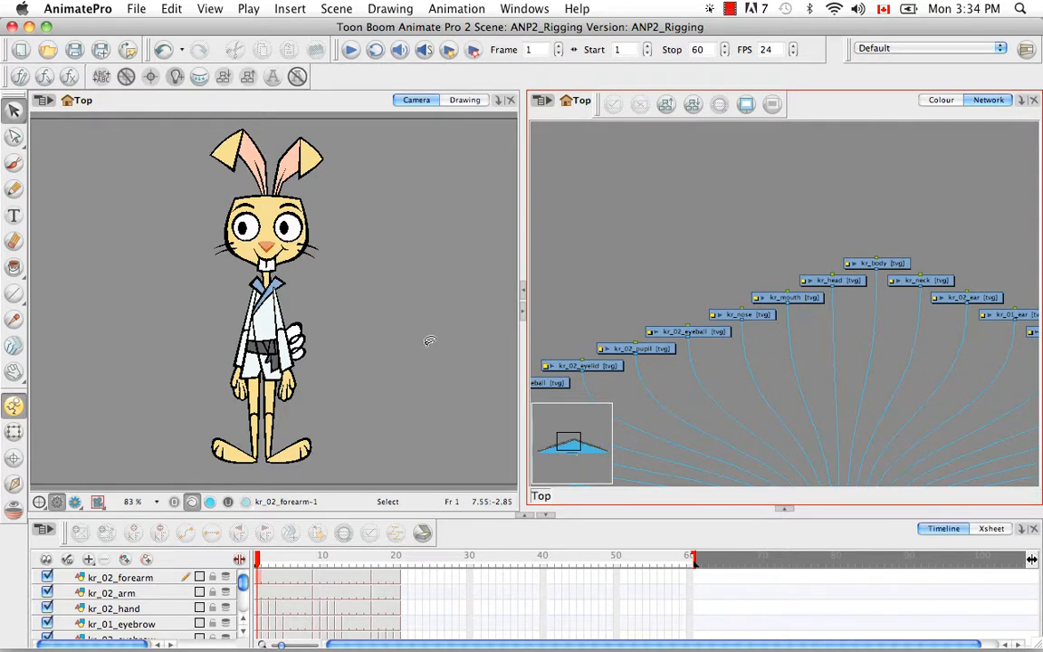
- Add a parent peg to every layer from kr_02_forearm through kr_tail, then select all nodes
left_click(157, 582)
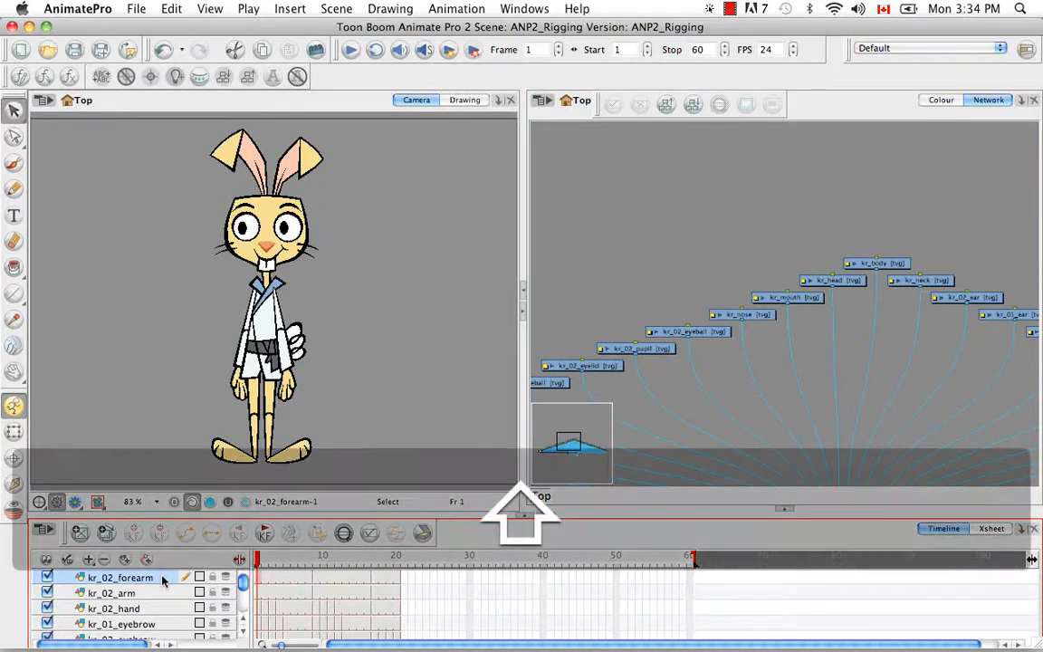
left_click_drag(244, 587, 245, 609)
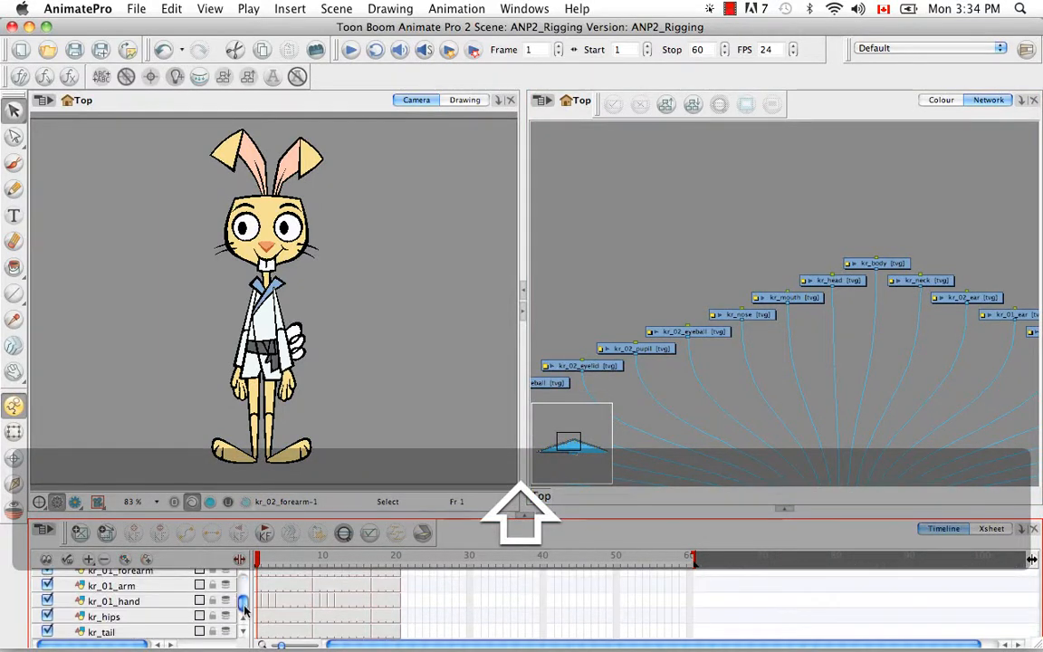
left_click(150, 630, "shift")
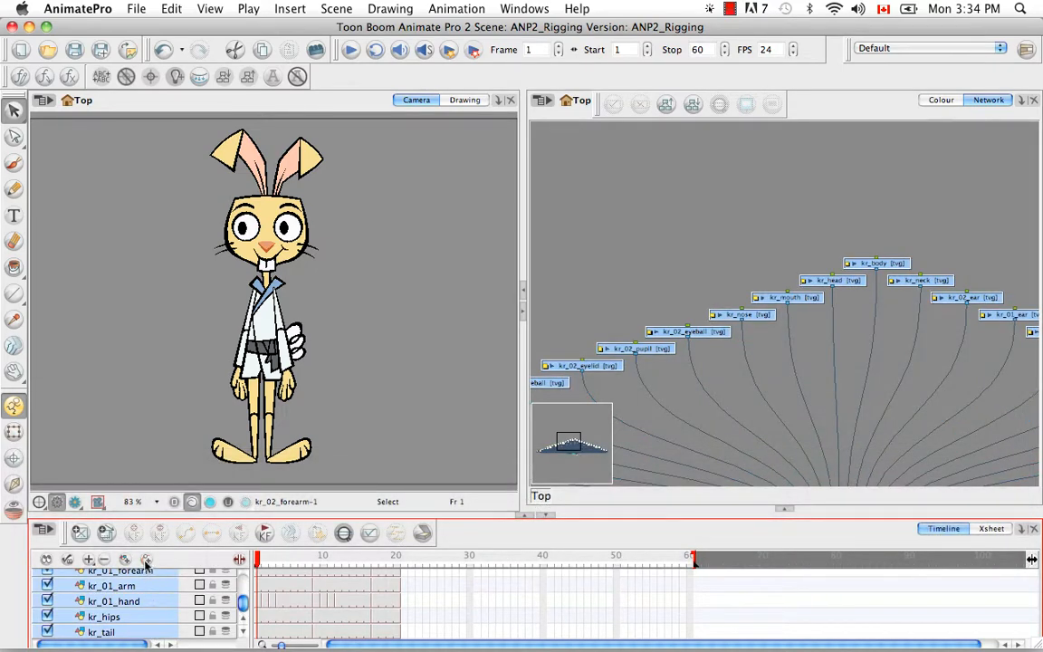
left_click(146, 562)
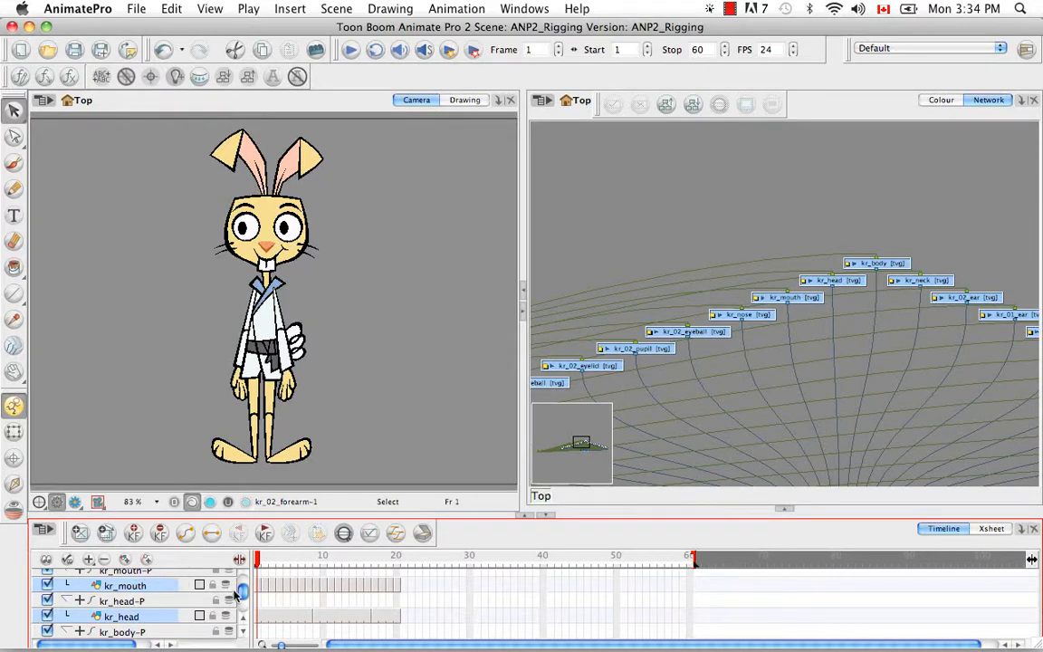
left_click_drag(242, 590, 243, 600)
left_click(677, 237)
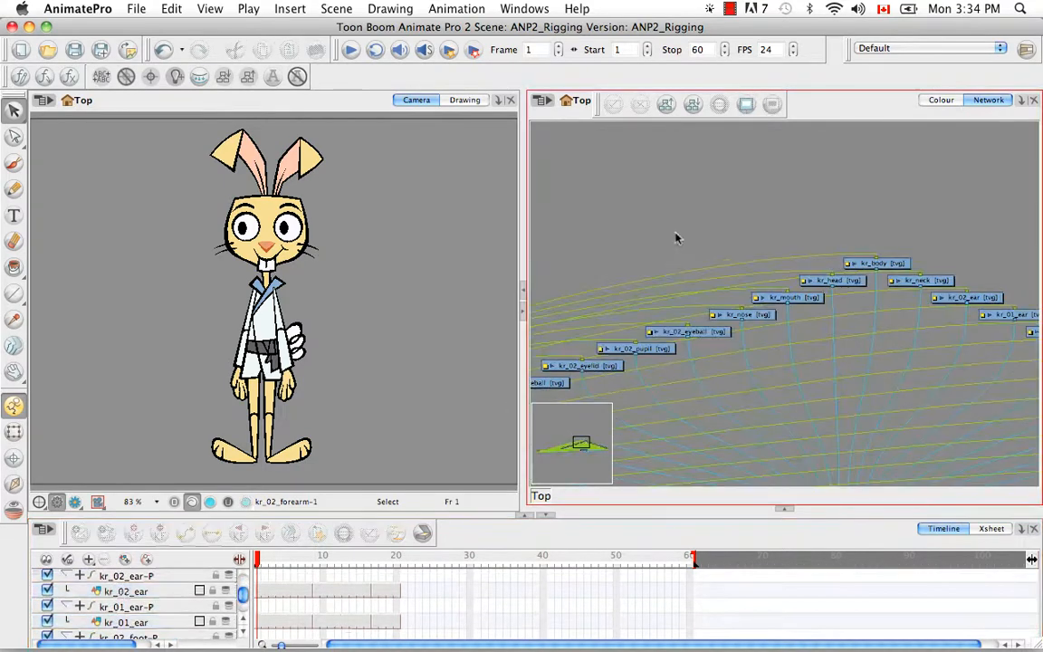
key("super+minus")
key("super+minus")
key("super+minus")
key("super+minus")
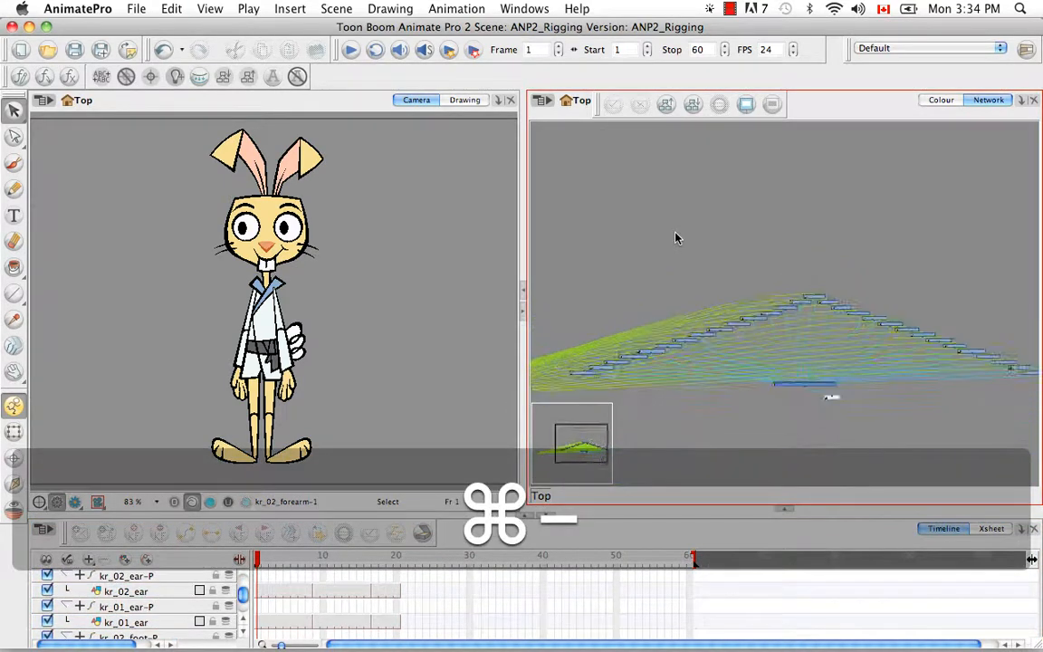
key("super+minus")
key("super+minus")
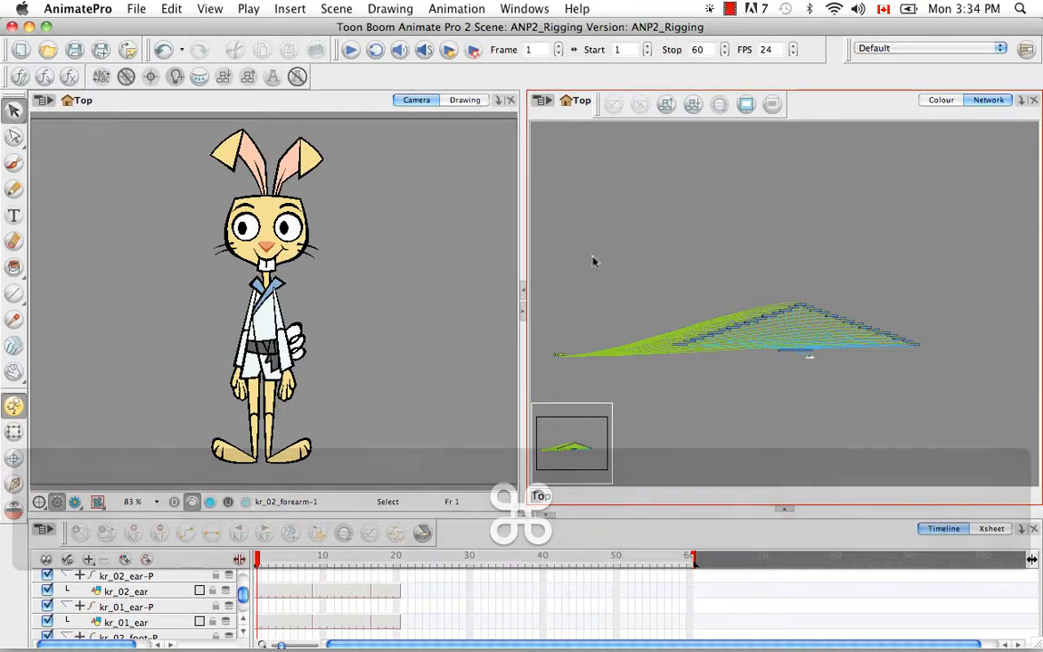
key("super+a")
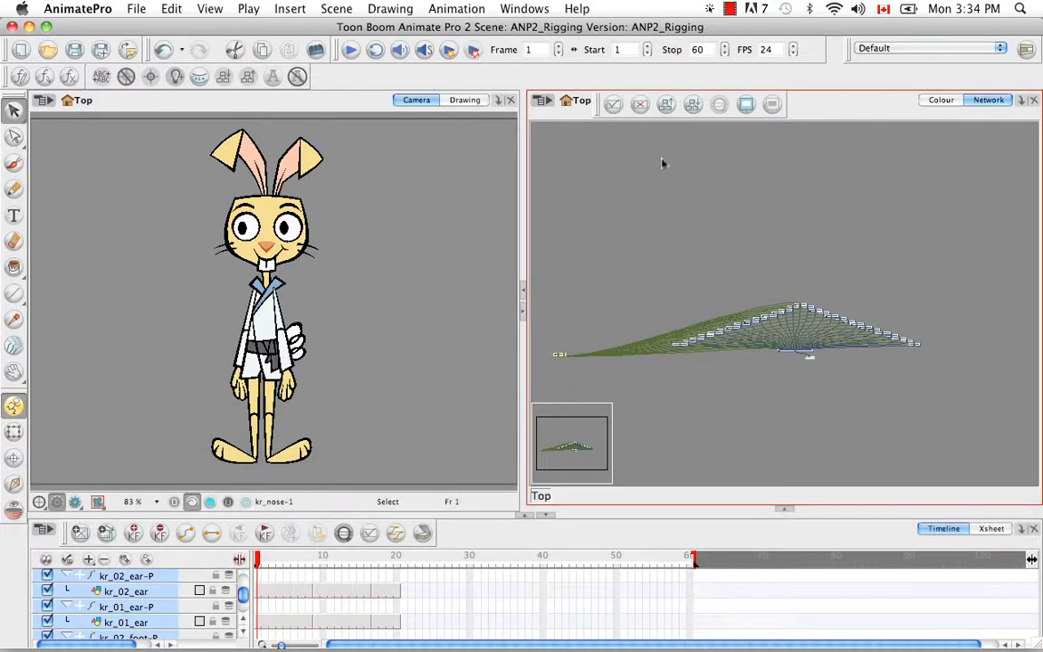
- Run Order Network with default spacing so each peg sits above its drawing
left_click(693, 105)
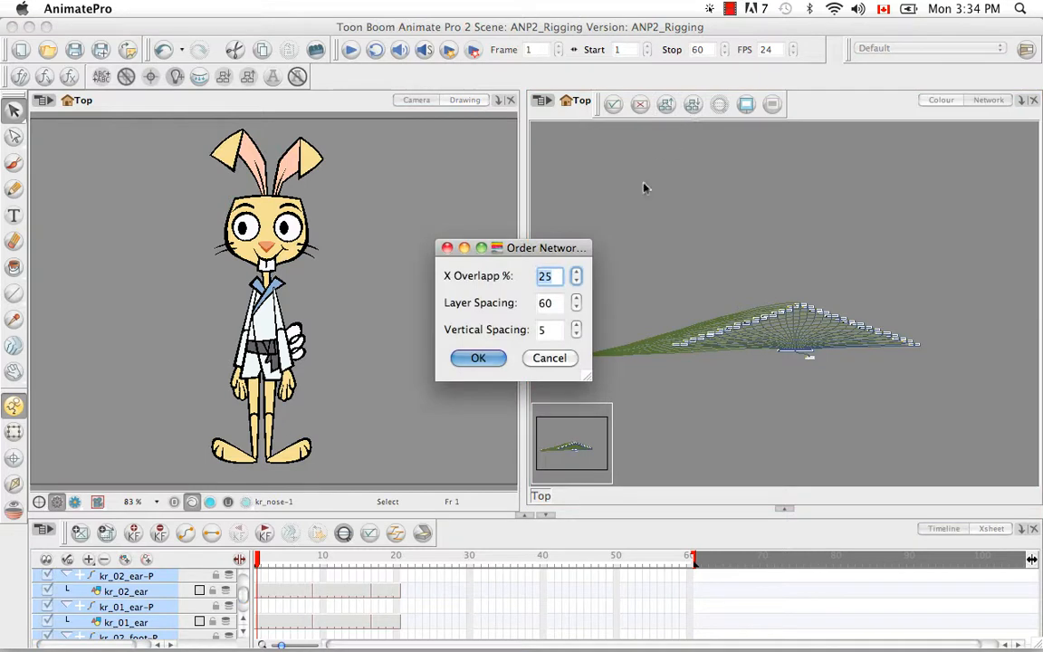
left_click(477, 358)
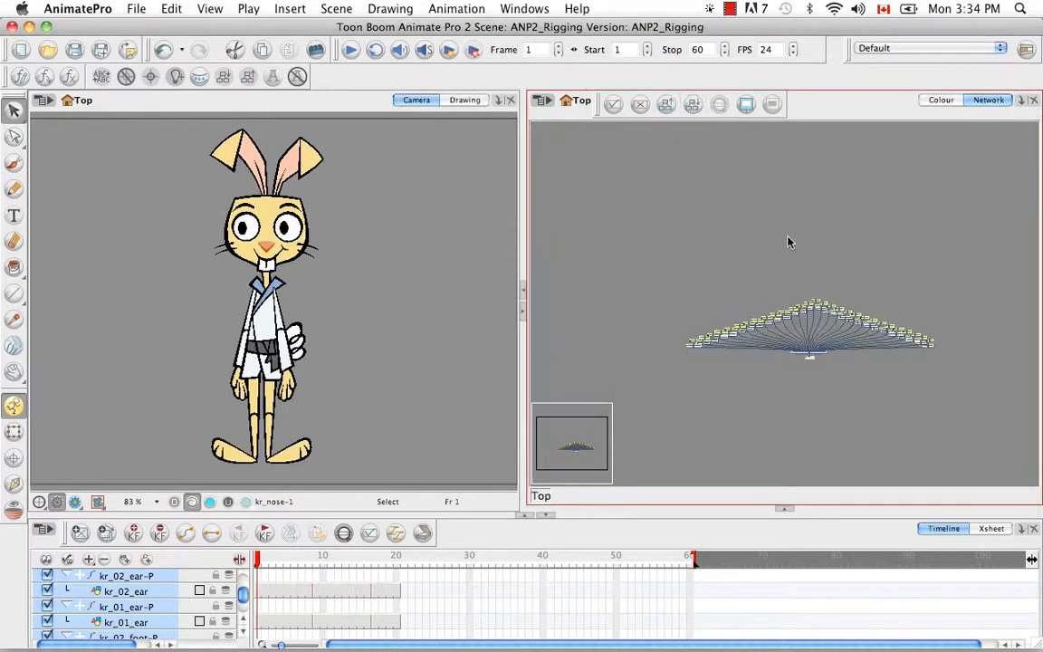
key("super+z")
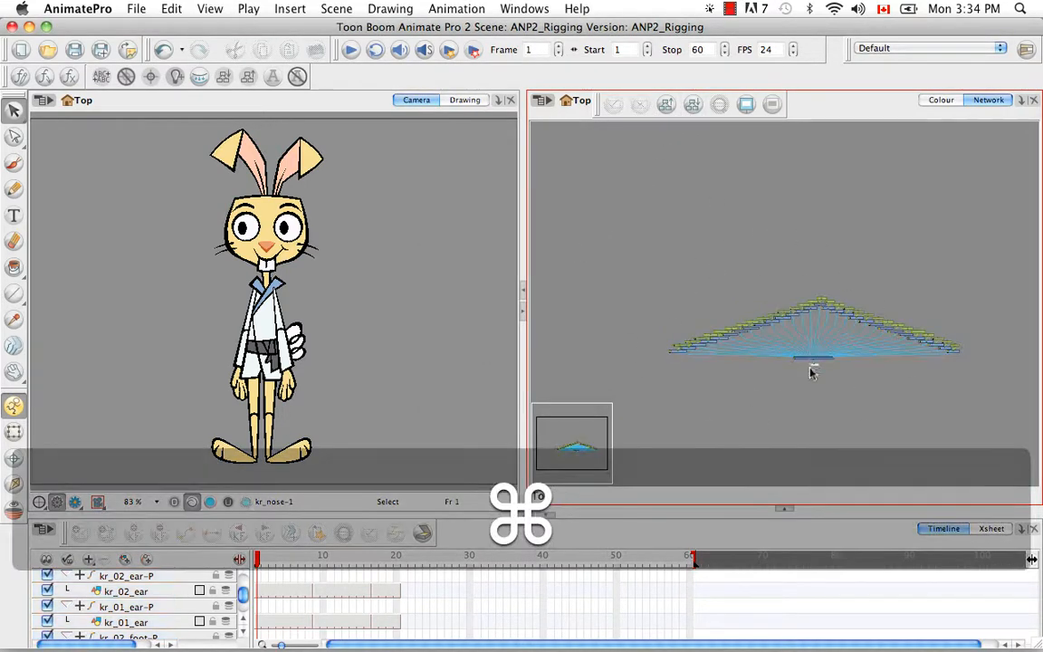
key("super+equal")
key("super+equal")
key("super+equal")
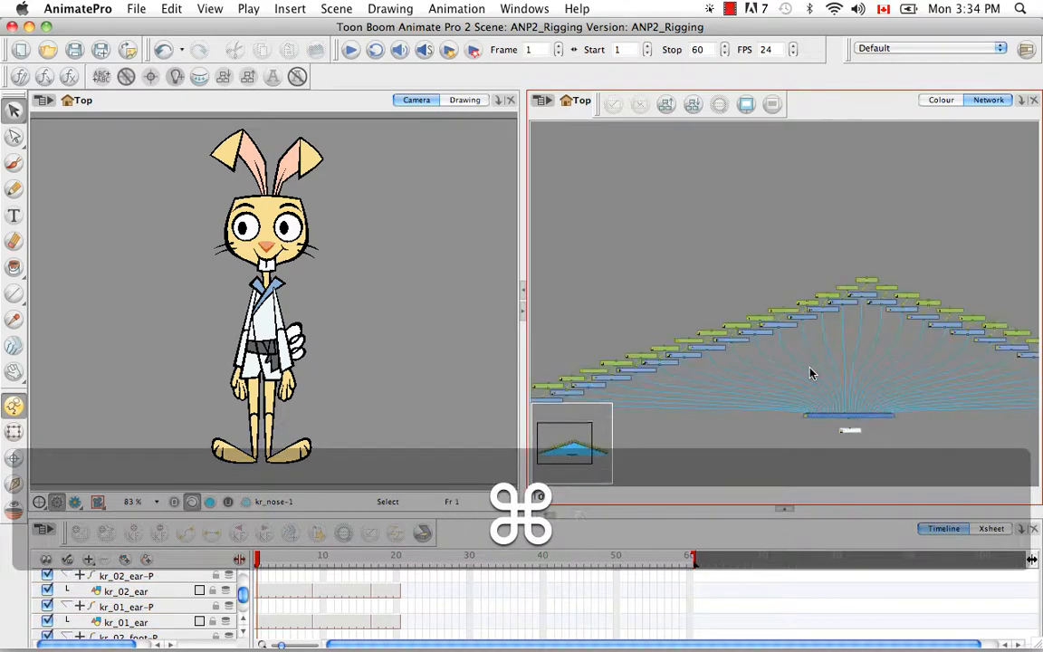
key("space")
left_click_drag(682, 324, 678, 312)
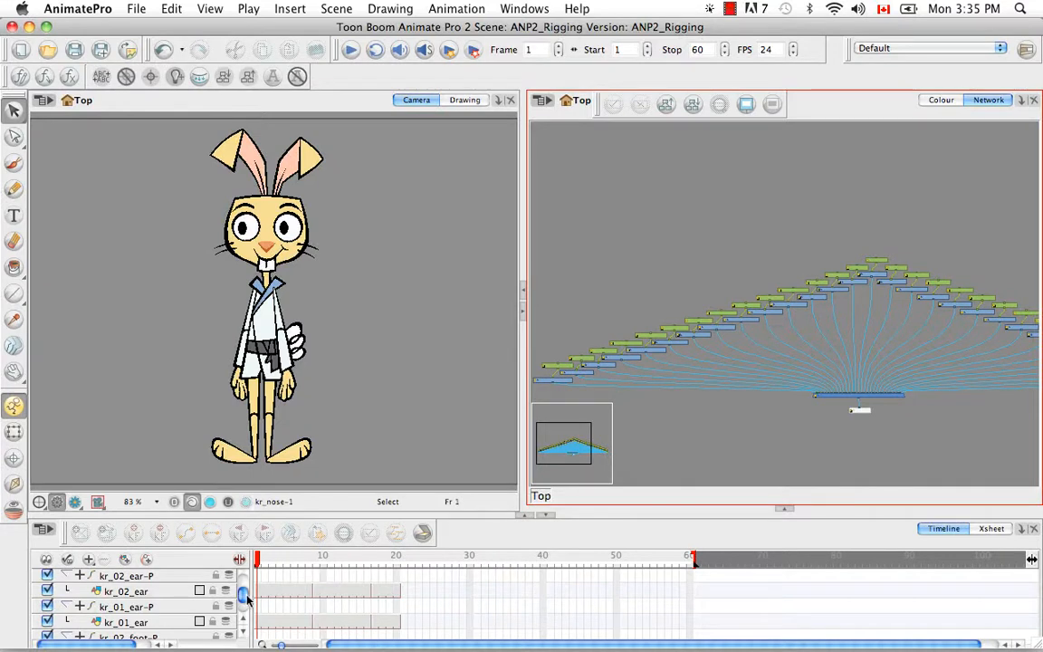
- Parent all kr_ layer pegs, kr_02_forearm-P through kr_tail, under the new Peg layer
left_click_drag(244, 598, 241, 576)
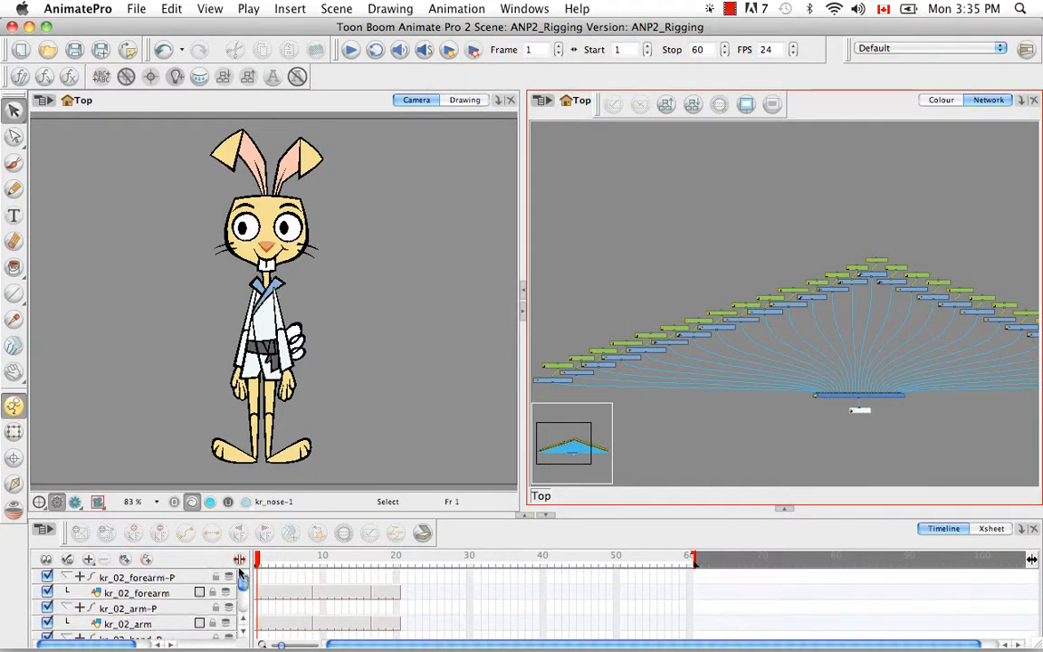
left_click(148, 563)
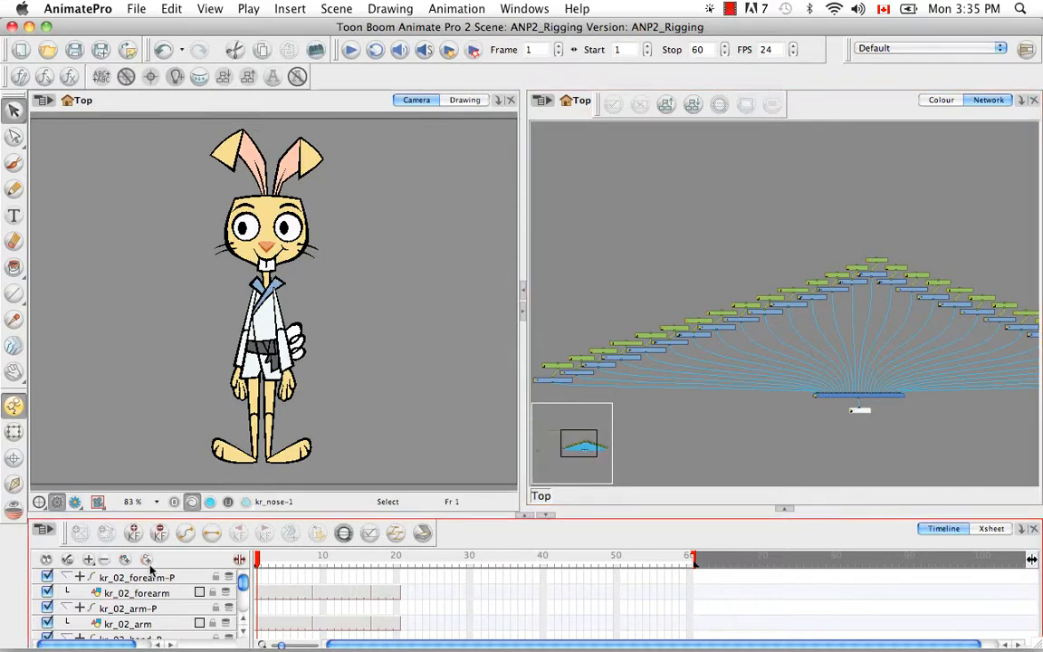
scroll(242, 587, "down", 12)
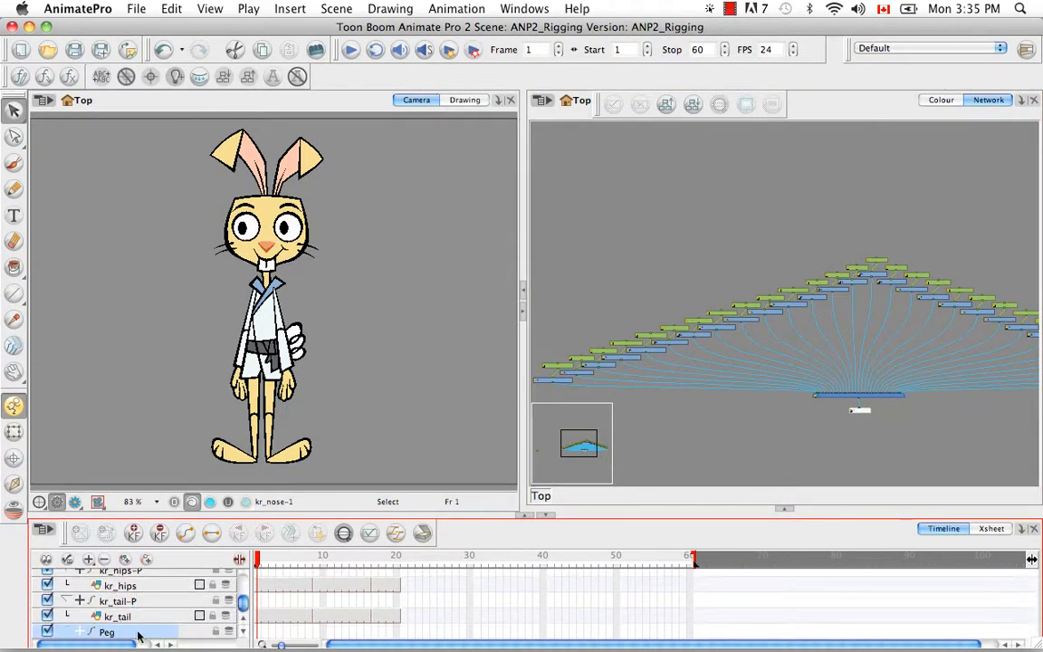
left_click(164, 619)
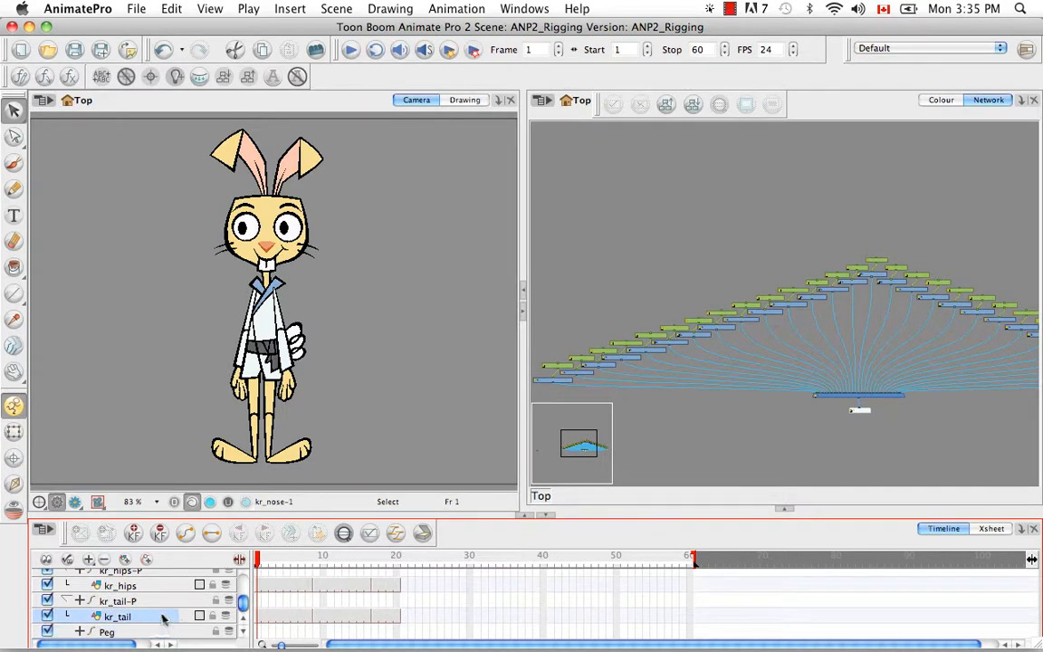
left_click_drag(243, 602, 244, 578)
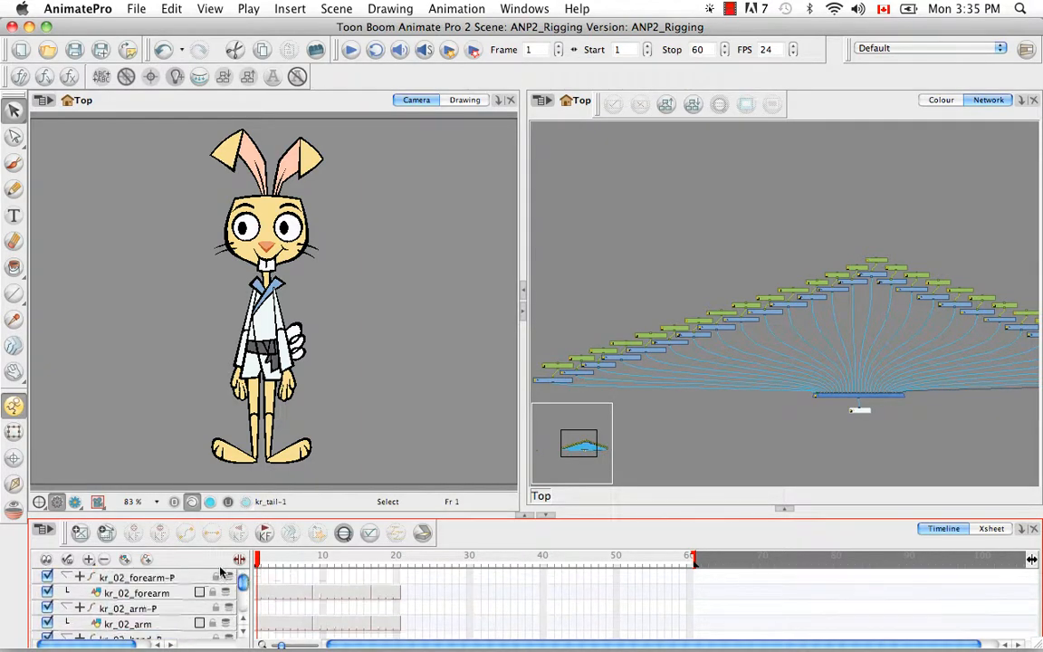
left_click(153, 584)
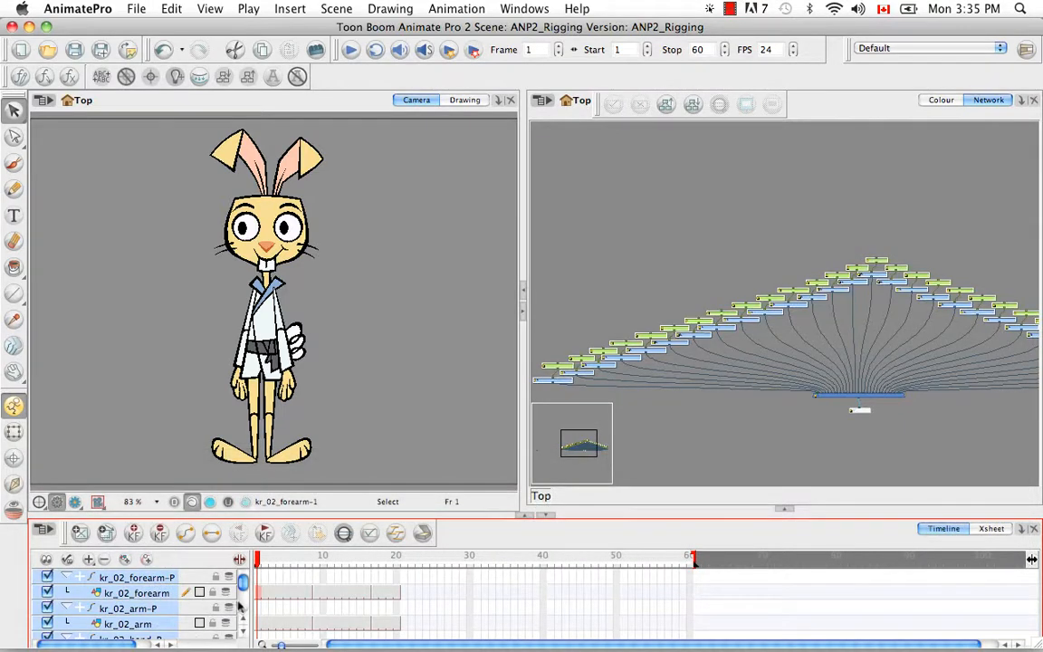
left_click_drag(243, 584, 242, 605)
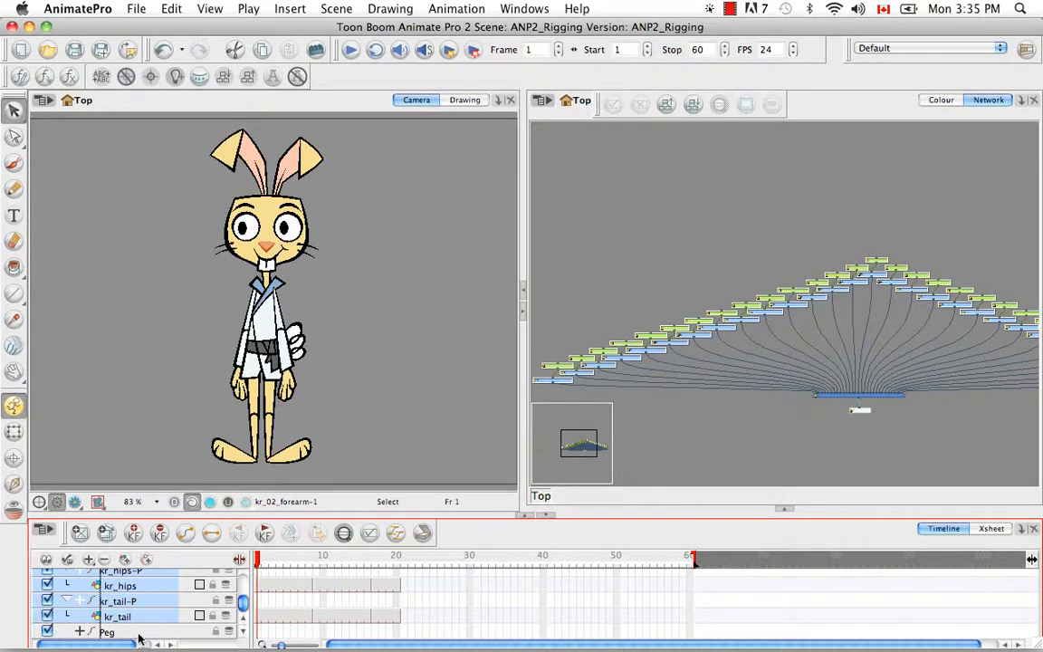
left_click_drag(138, 638, 141, 638)
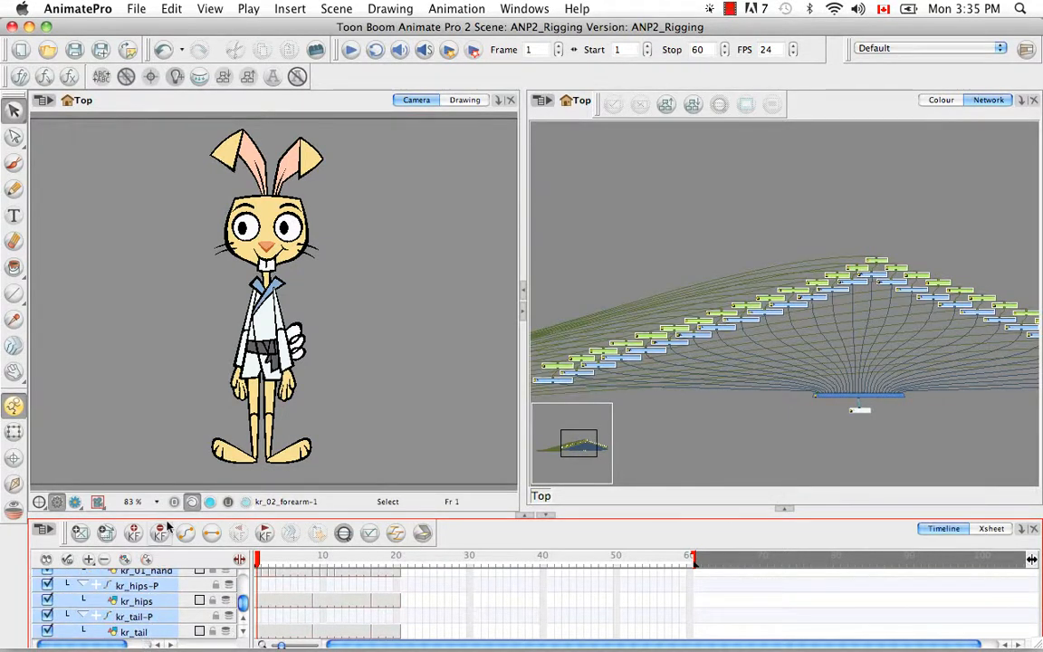
- Rename the Peg layer to MASTER-PEG
scroll(242, 612, "up", 10)
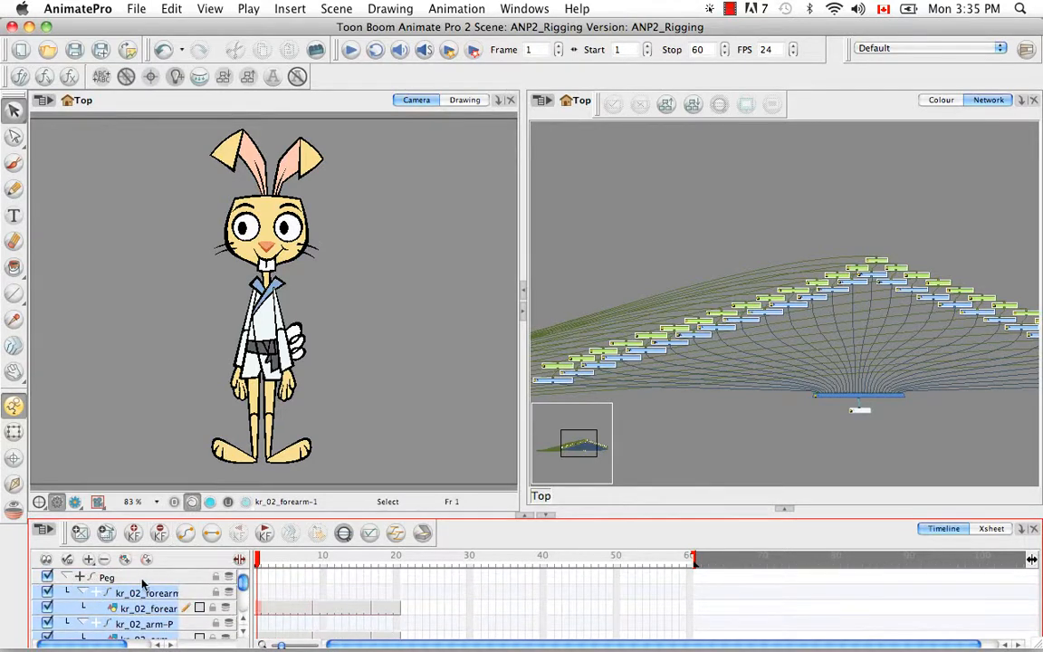
left_click(140, 579)
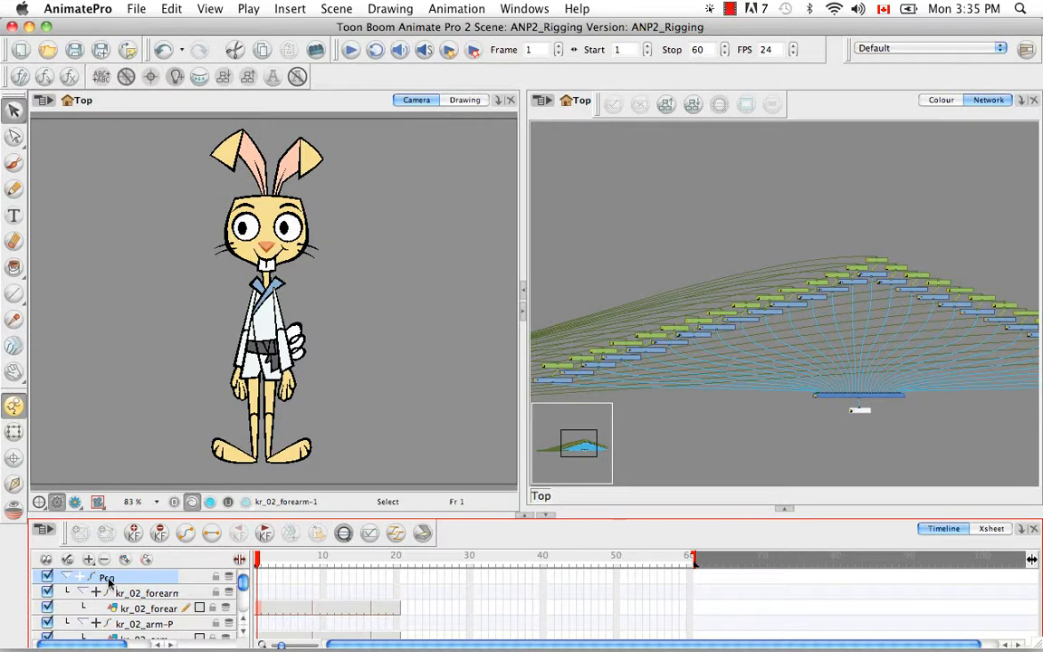
double_click(108, 580)
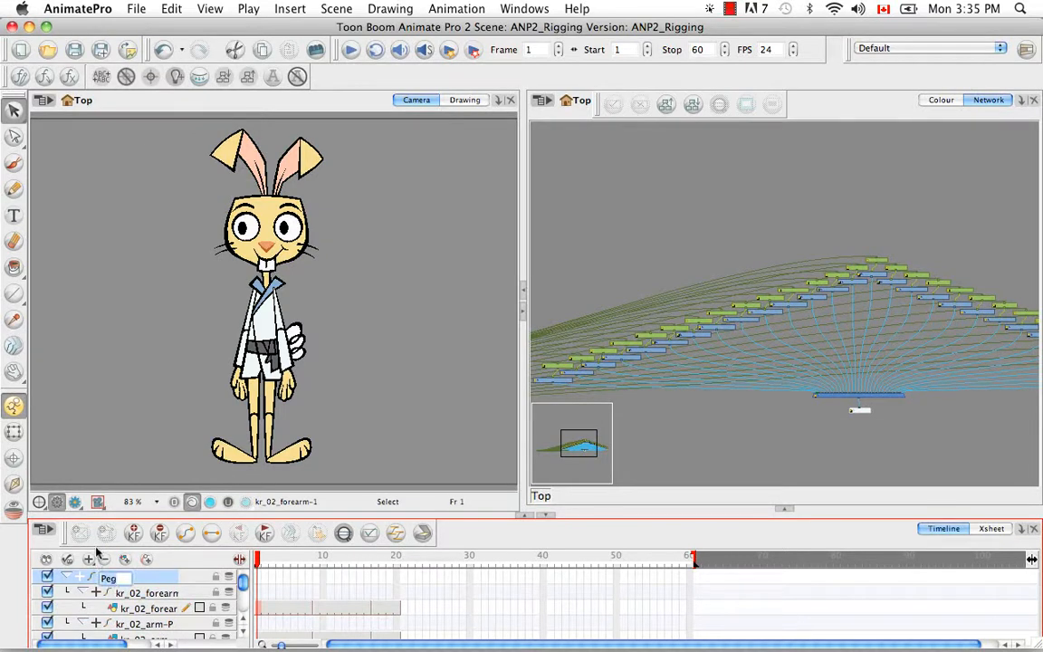
key("BackSpace")
type("MASTER")
type("-PEG")
key("Return")
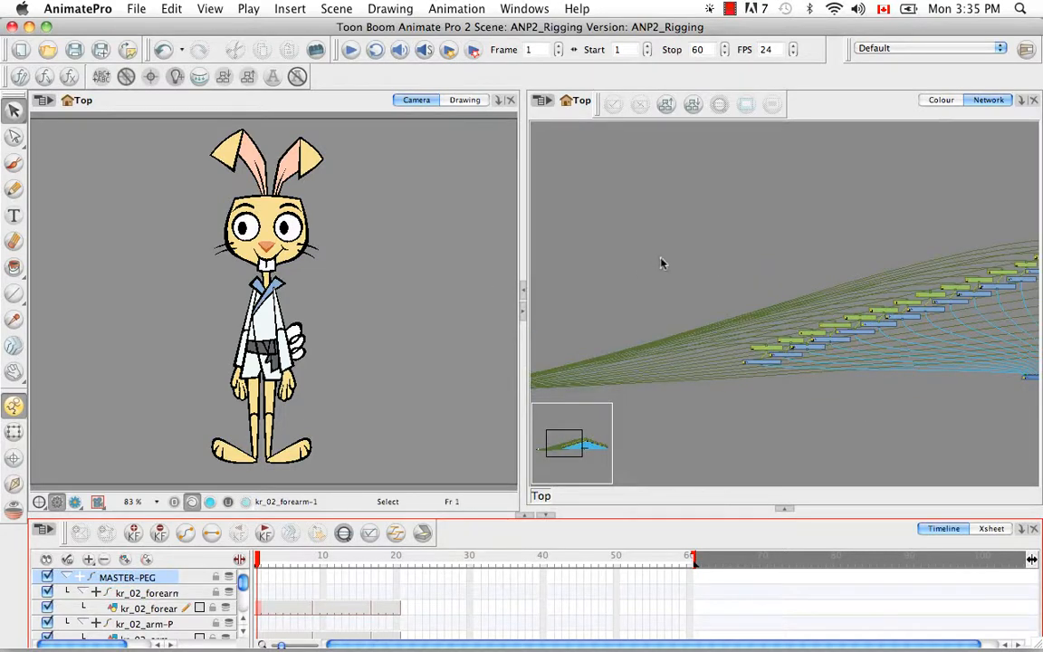
- Reorder all nodes with X Overlap 25, Layer Spacing 60 and Vertical Spacing 5
left_click(678, 252)
key("1")
key("1")
key("1")
key("1")
key("1")
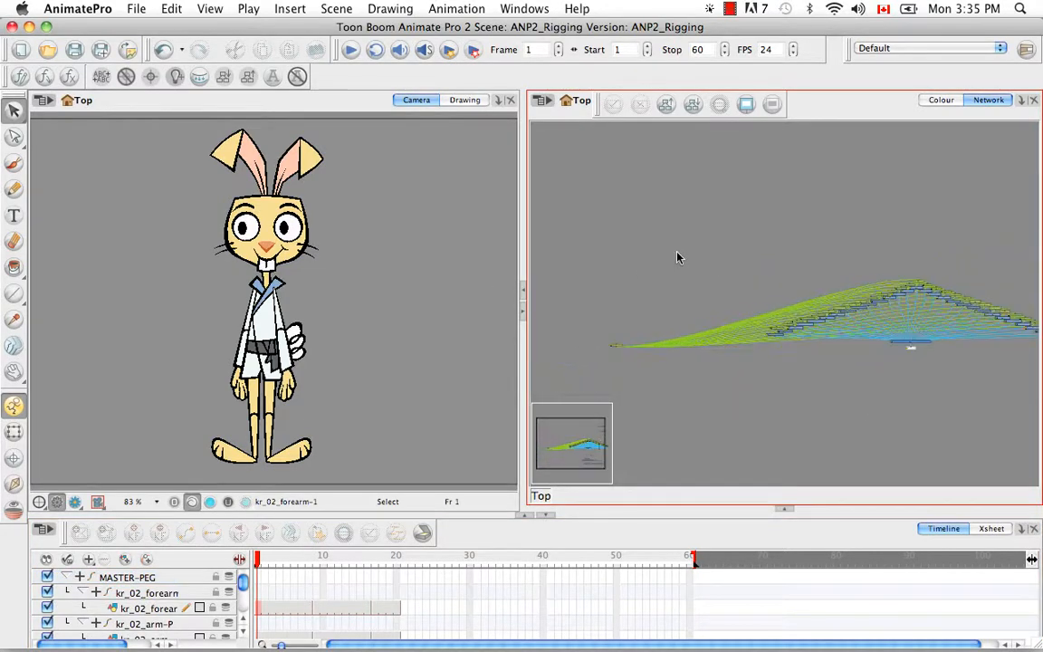
left_click_drag(787, 333, 746, 324)
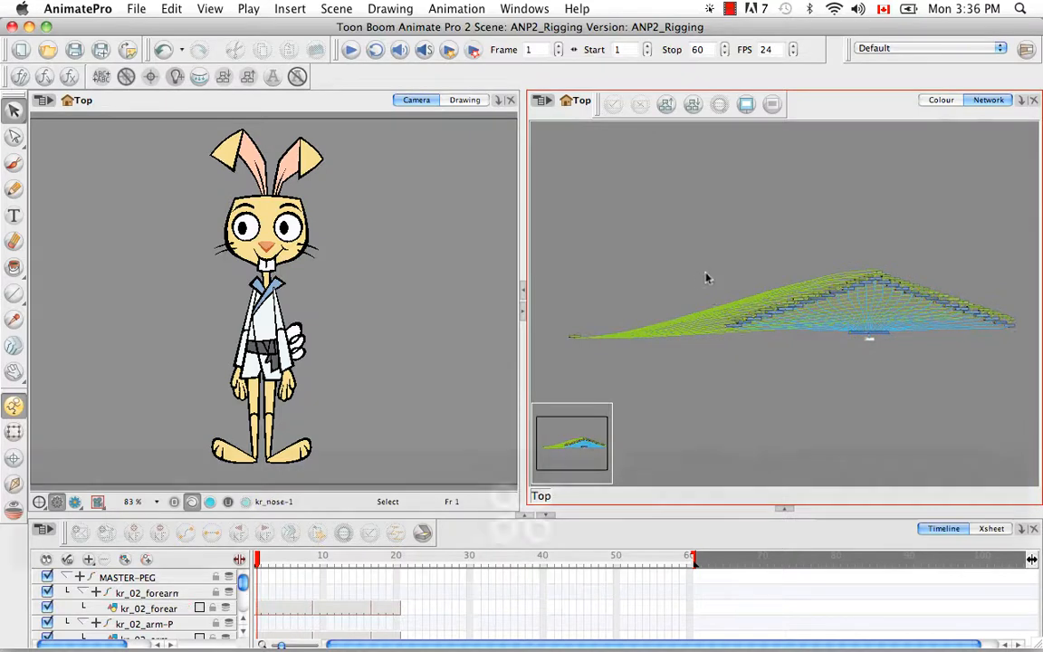
key("super+a")
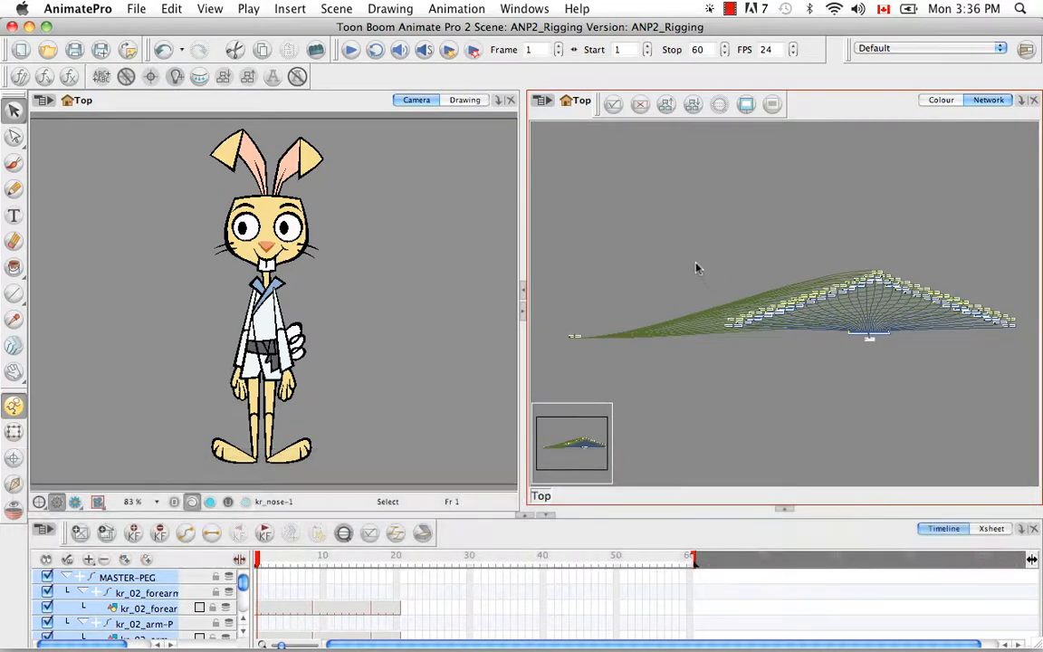
left_click(666, 104)
left_click(477, 357)
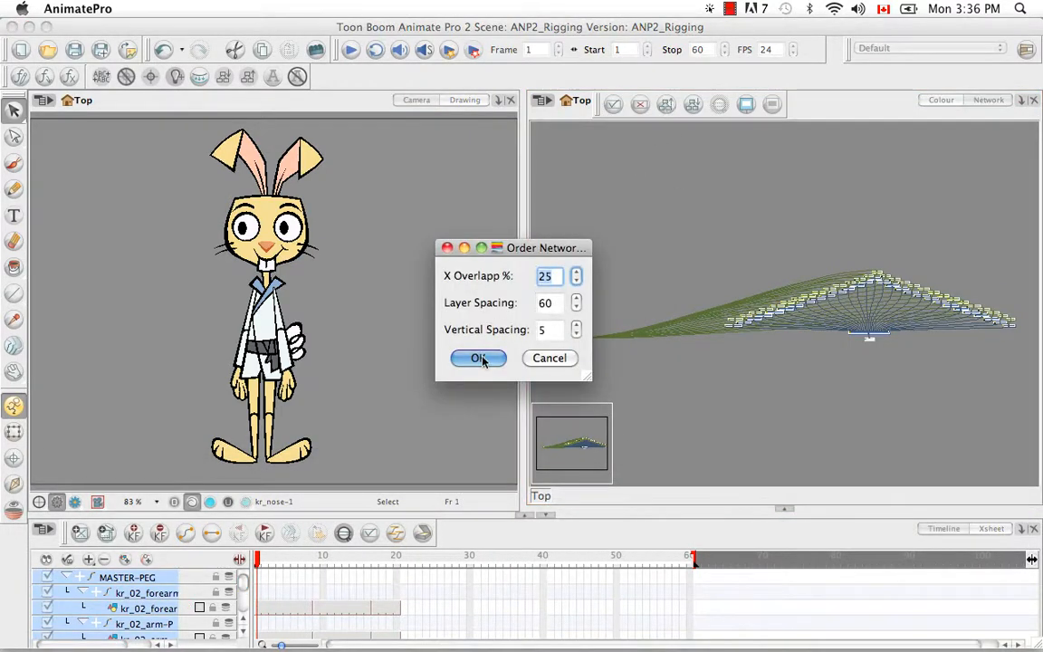
left_click(815, 392)
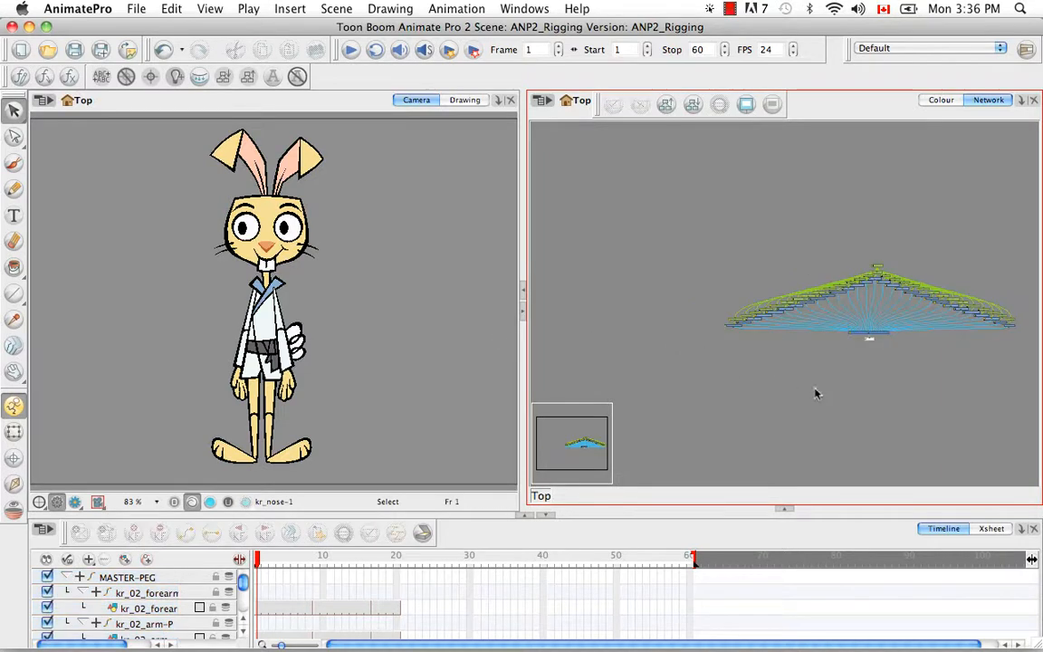
key("space")
left_click_drag(863, 395, 784, 388)
key("super+equal")
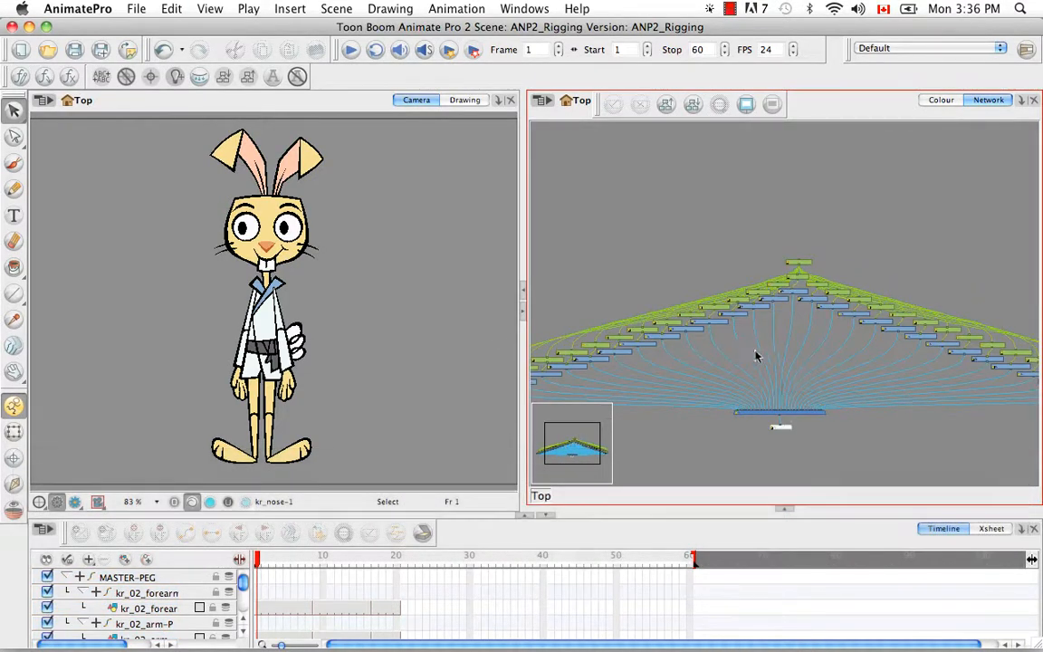
left_click_drag(755, 359, 792, 286)
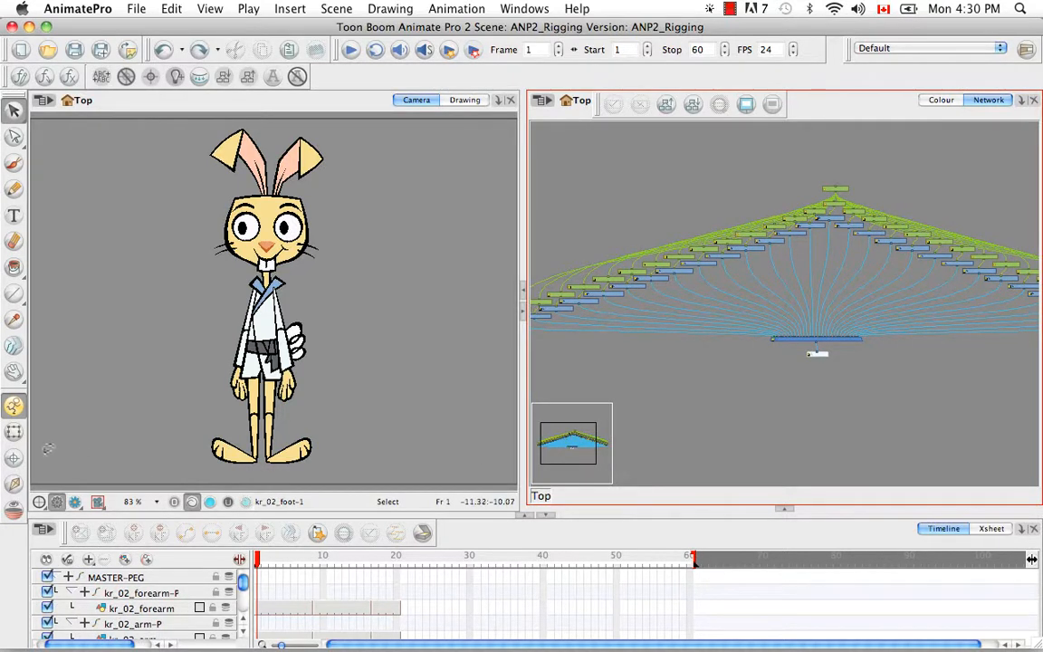
- Choose the Pivot tool and select the kr_02_forearm drawing layer
left_click(15, 459)
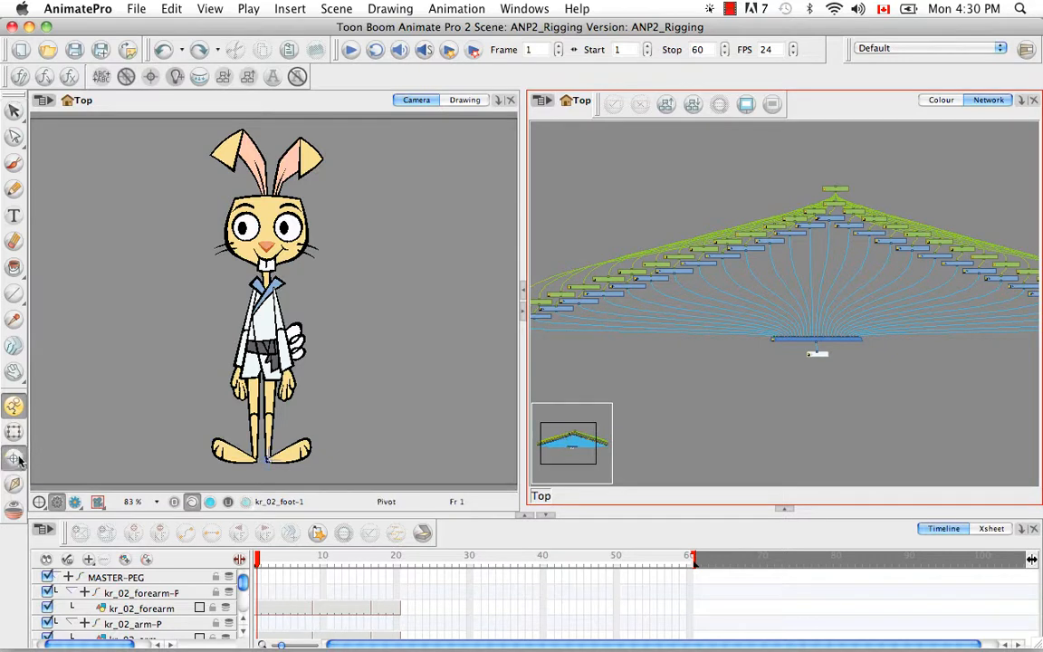
left_click(136, 608)
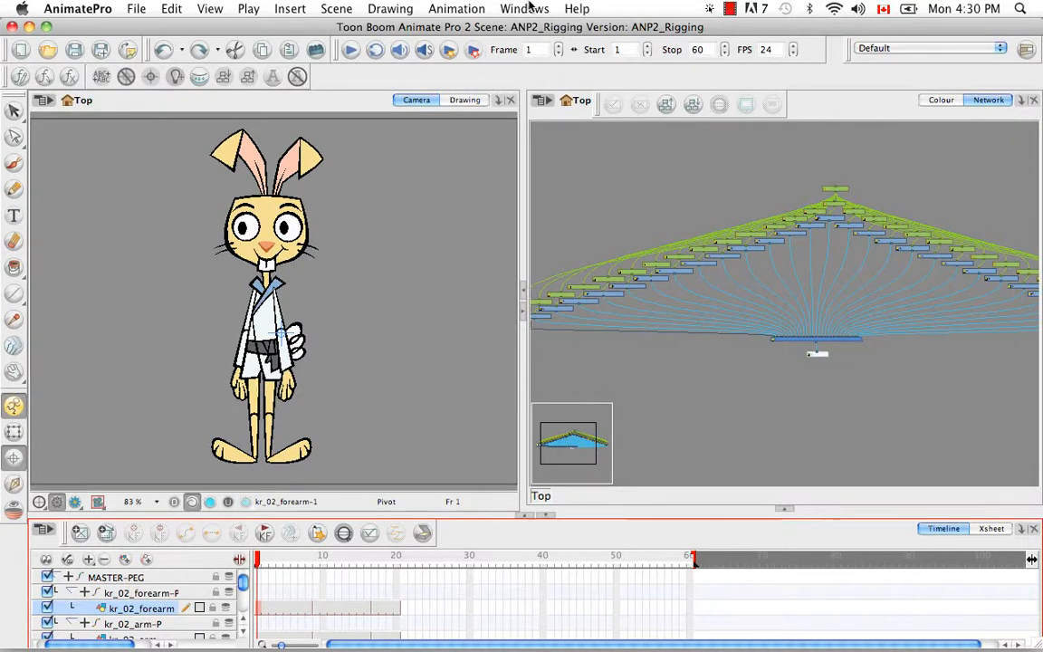
left_click(532, 10)
- Show the Advanced Animation toolbar and pick its Rotate tool
mouse_move(561, 80)
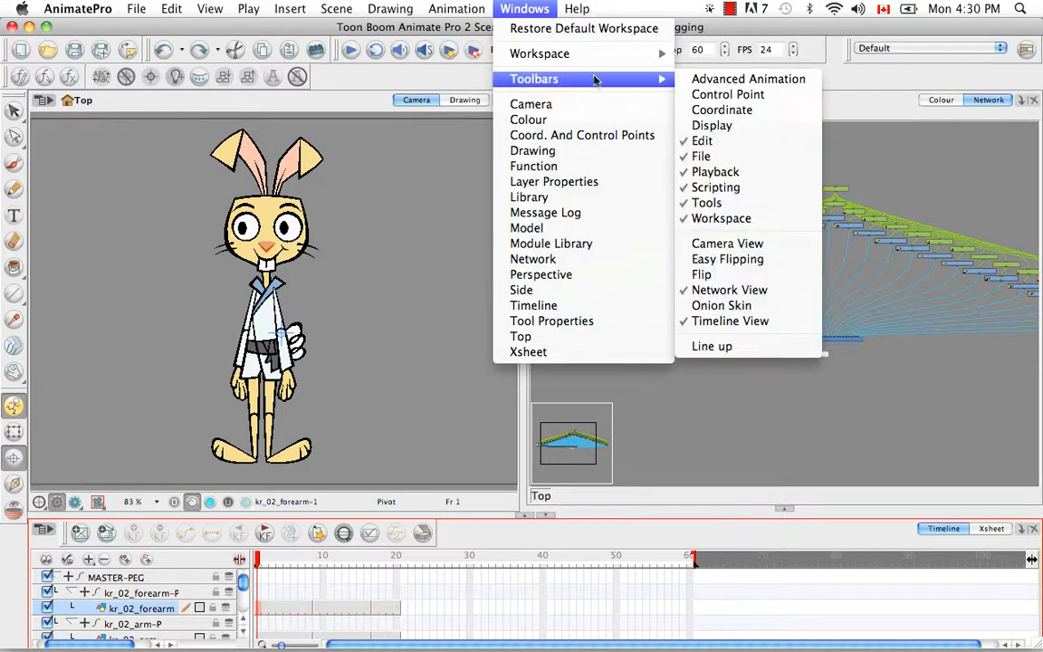
left_click(735, 80)
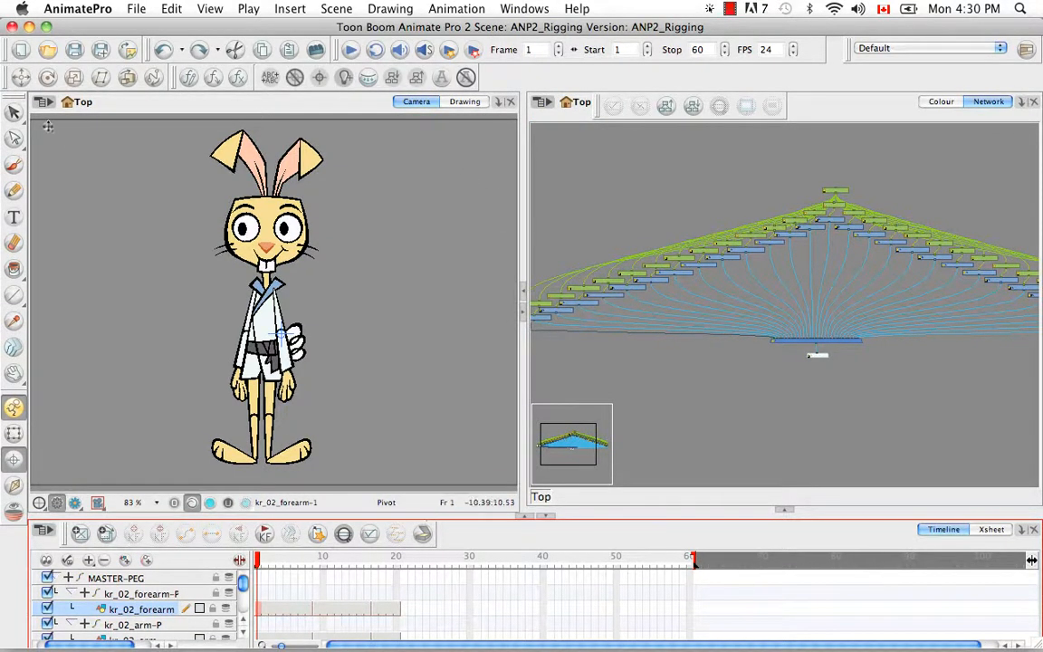
left_click(47, 78)
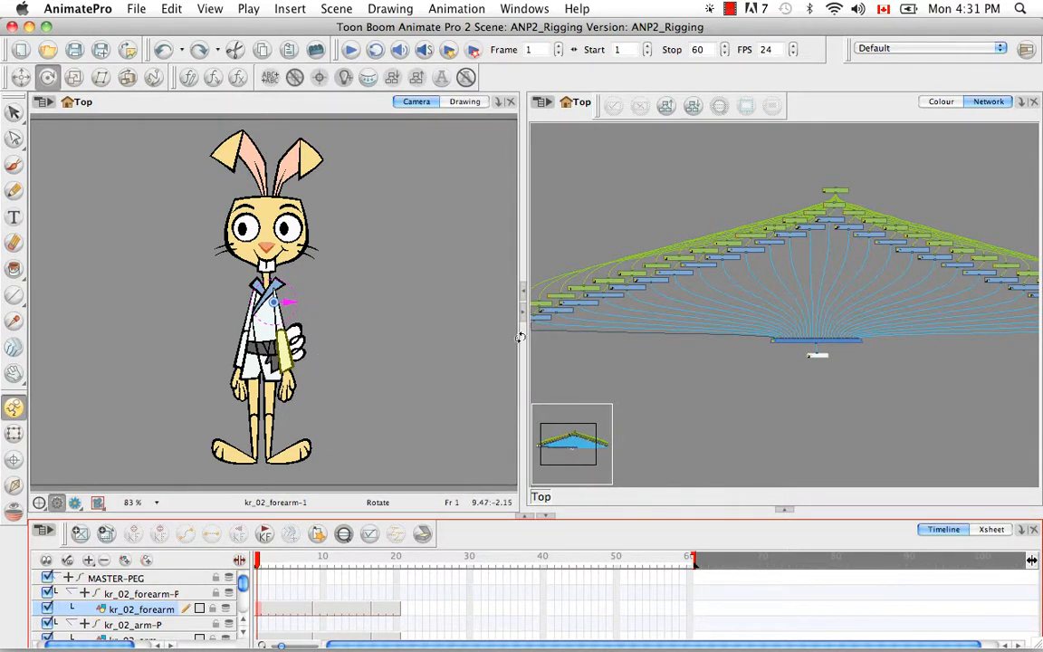
- Bring the kr_02_forearm node into view and open its Layer Properties Drawing settings
left_click(666, 388)
key("space")
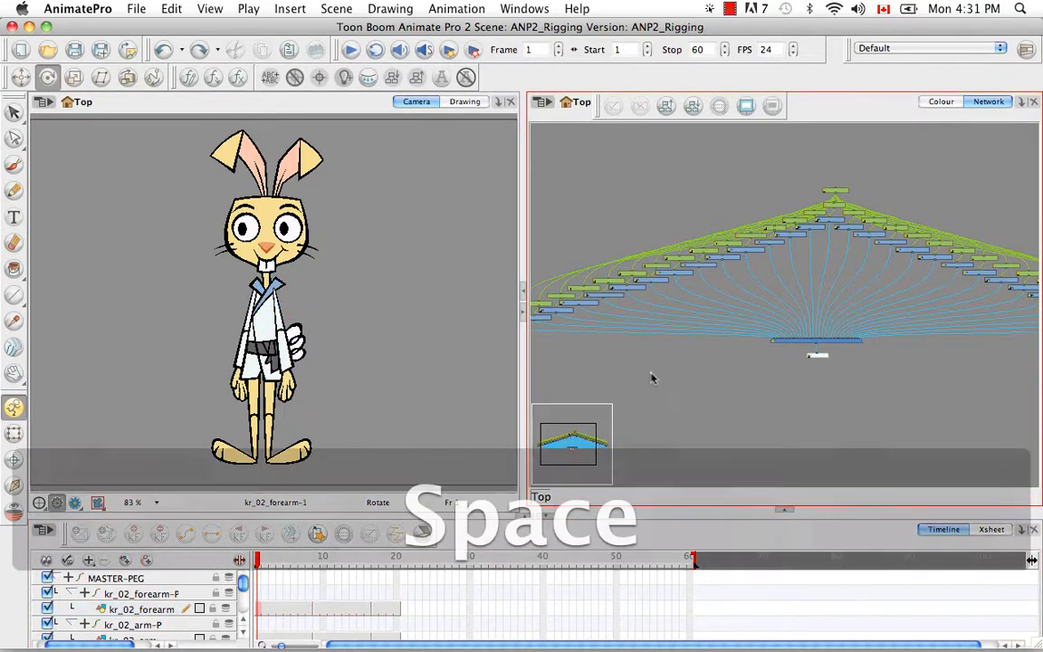
mouse_move(659, 375)
left_mouse_down()
mouse_move(759, 373)
mouse_move(677, 373)
left_mouse_up()
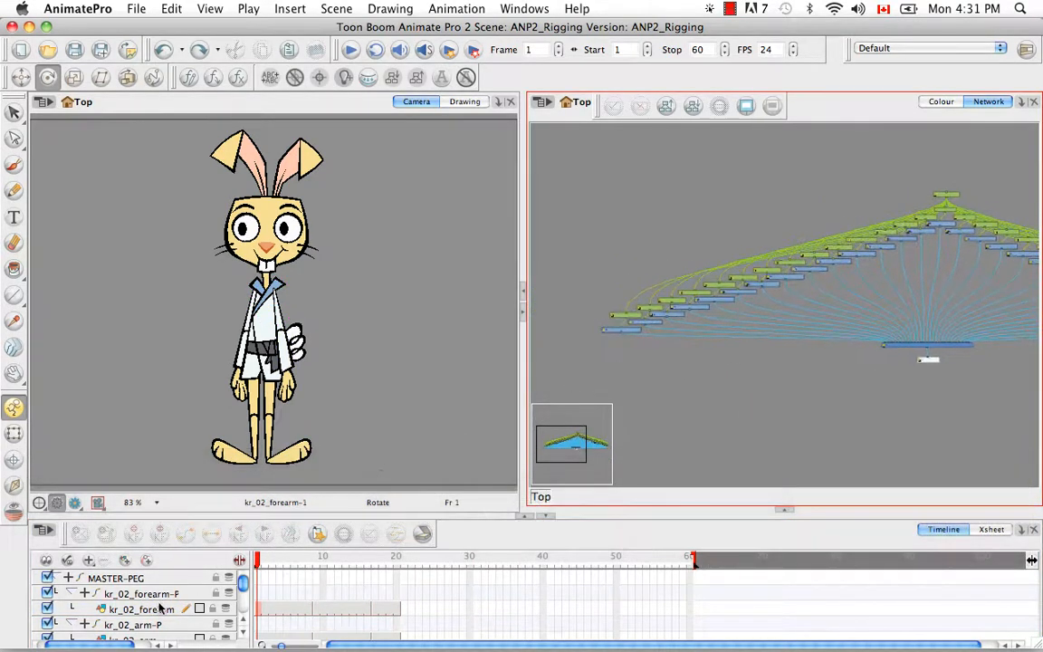
left_click(145, 594)
left_click(680, 372)
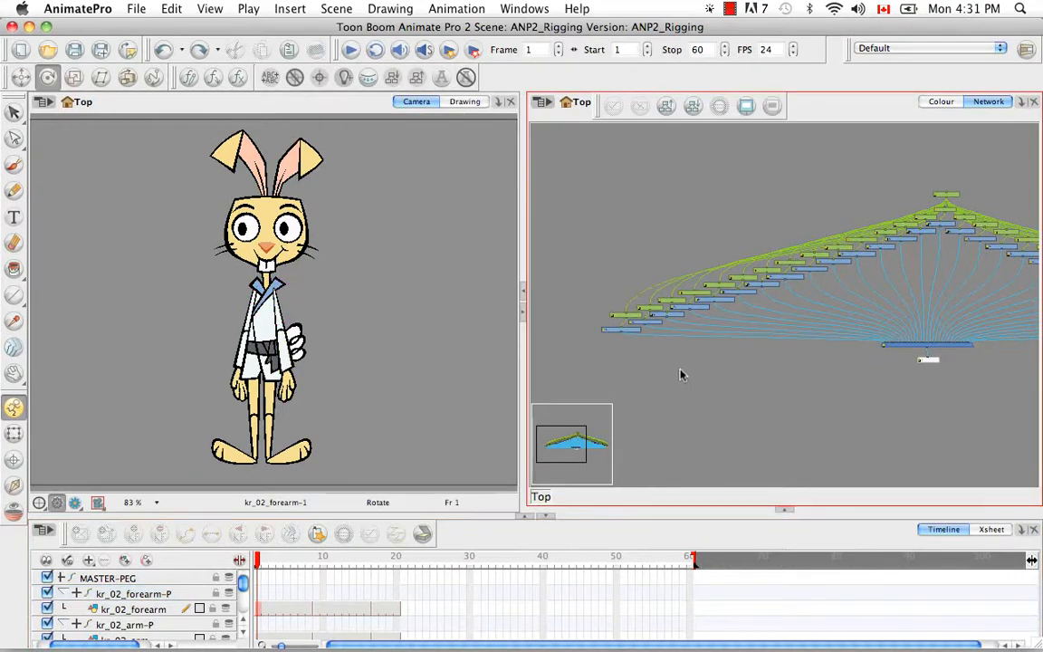
key("super+equal")
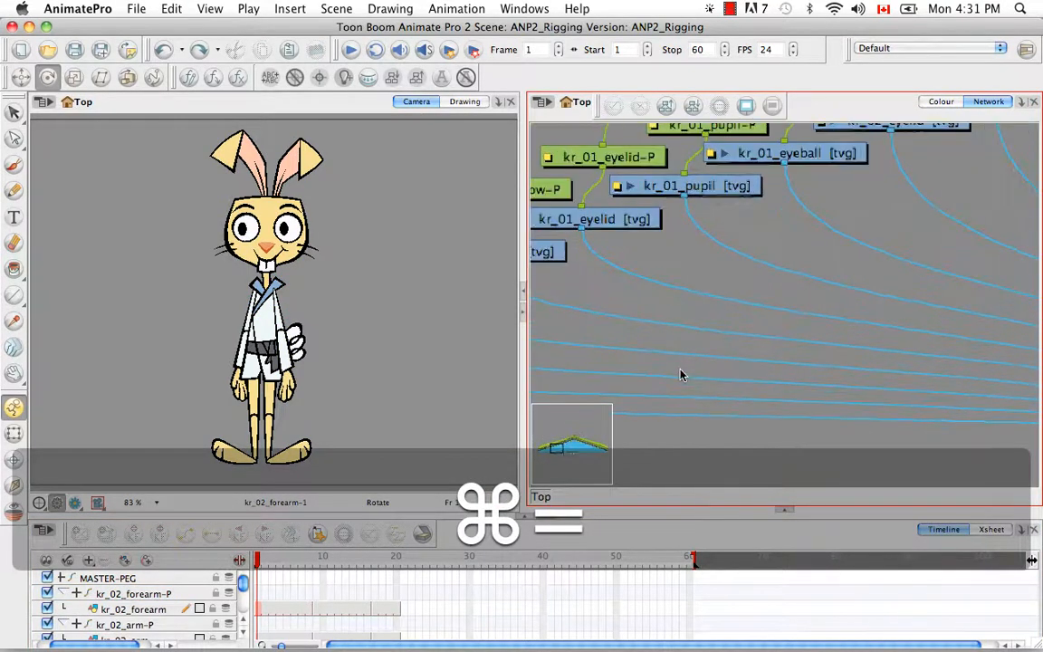
key("space")
left_click_drag(654, 314, 817, 318)
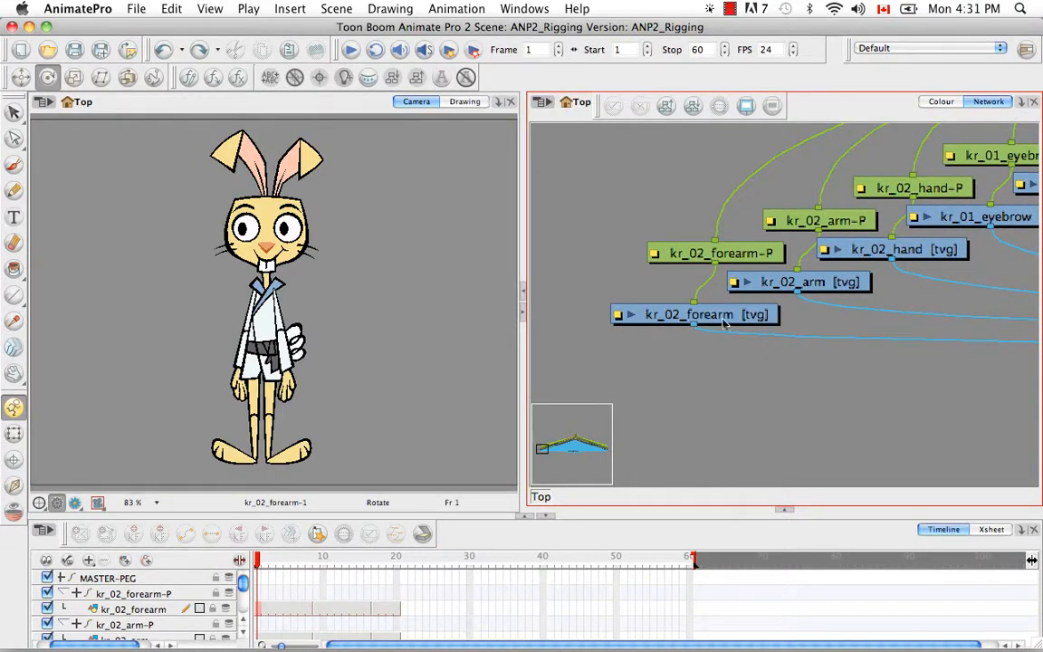
left_click(620, 316)
left_click(558, 145)
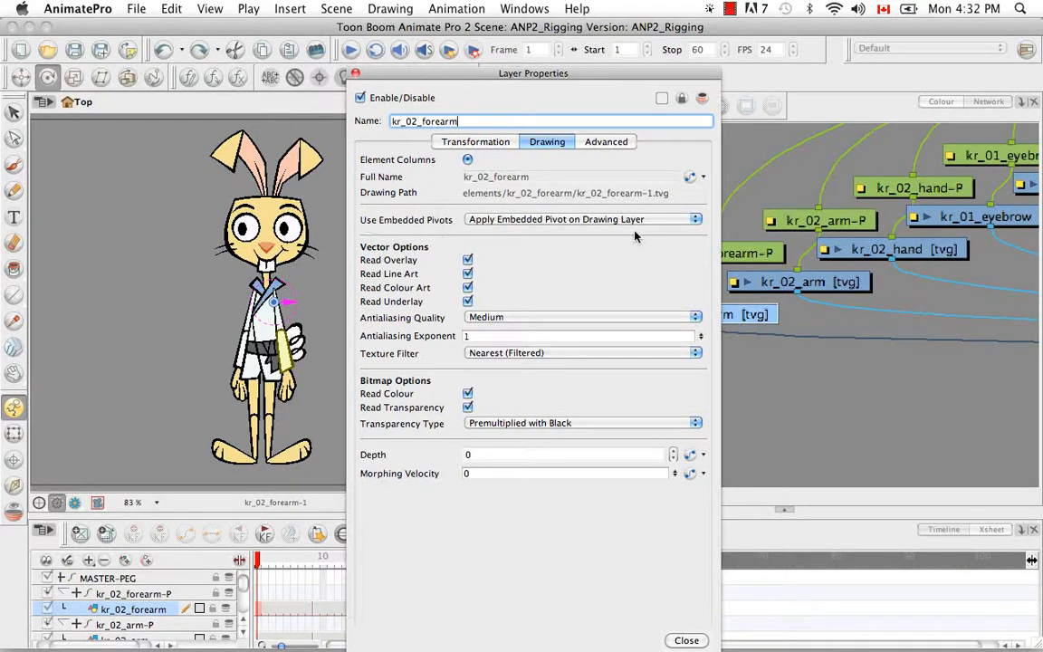
- Set kr_02_forearm's Use Embedded Pivots to Apply Embedded Pivot on Parent Peg and close the dialog
left_click(696, 220)
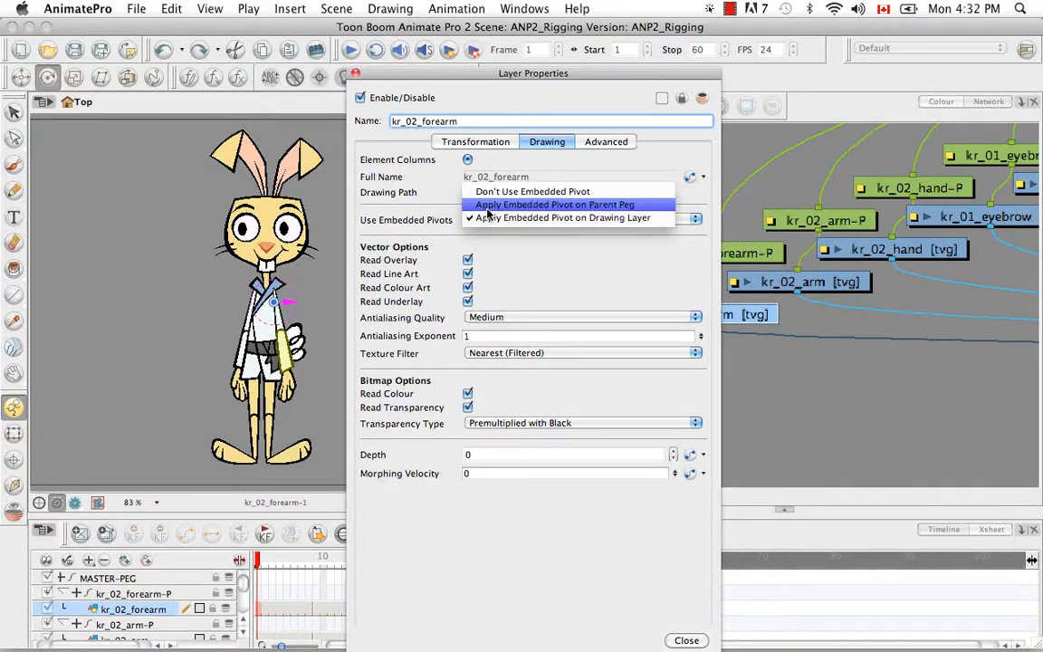
left_click(634, 208)
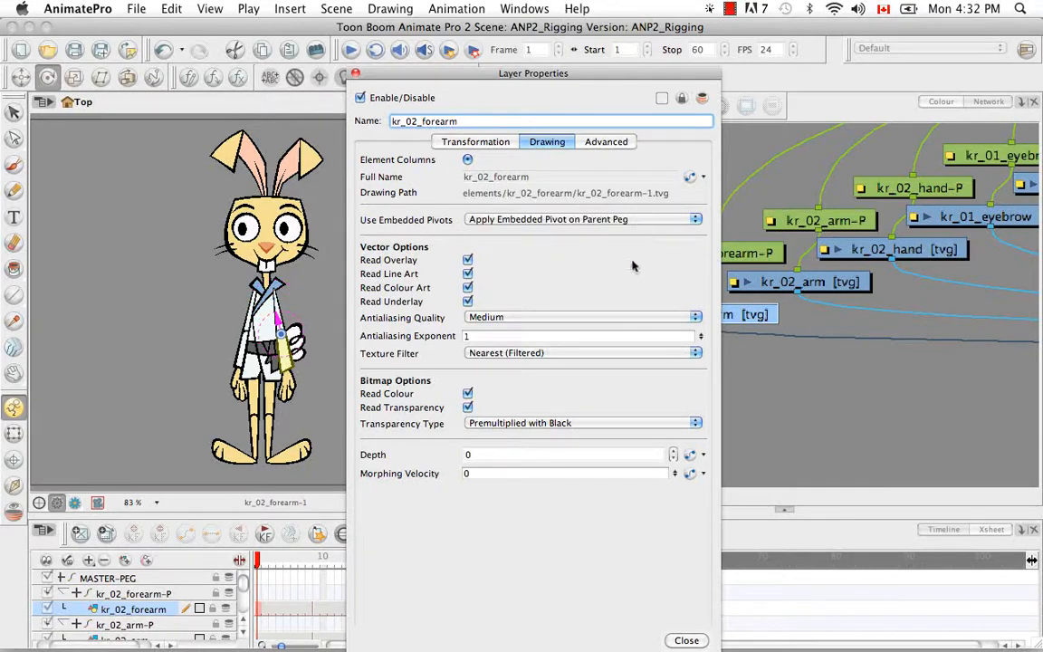
left_click(687, 640)
left_click(640, 453)
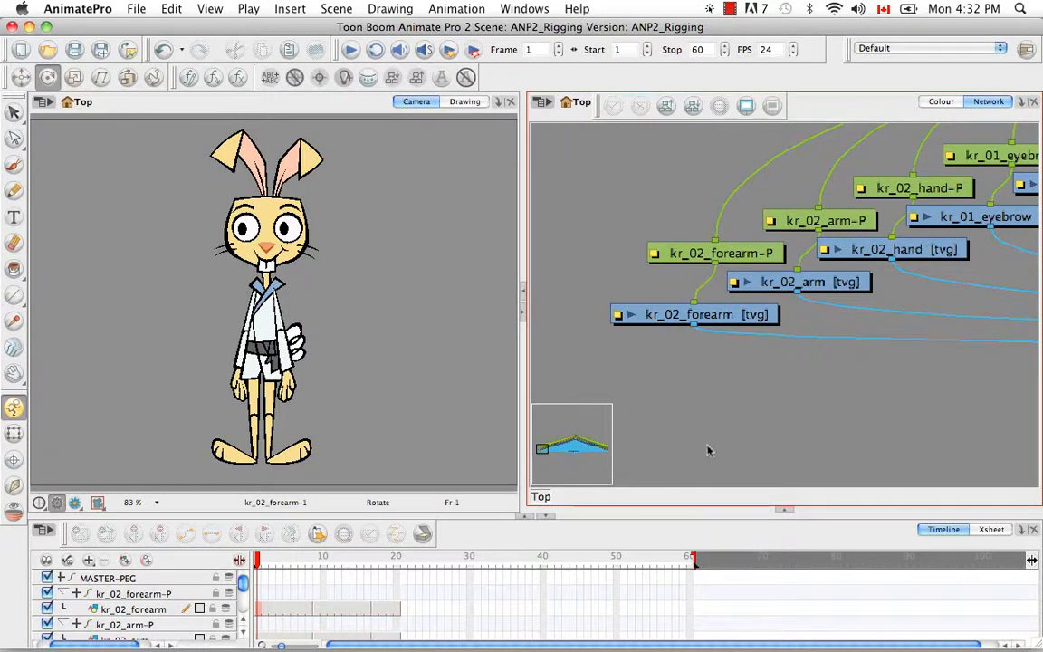
- With the Rotate tool, select the kr_02_forearm-P peg, then switch to the Pivot tool
left_click(48, 78)
left_click(159, 594)
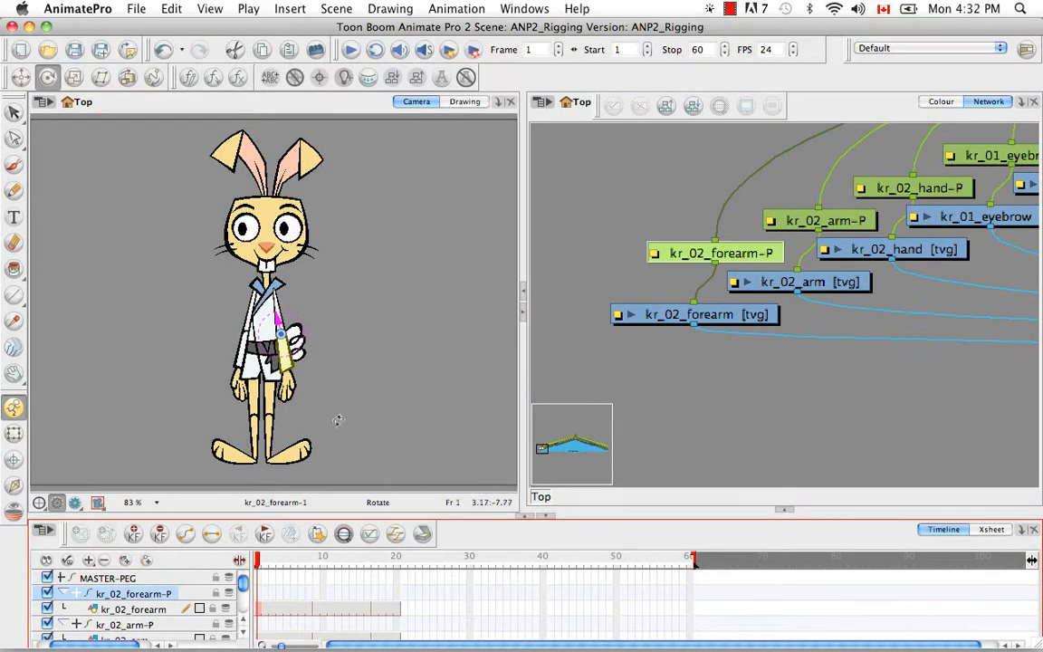
left_click(14, 459)
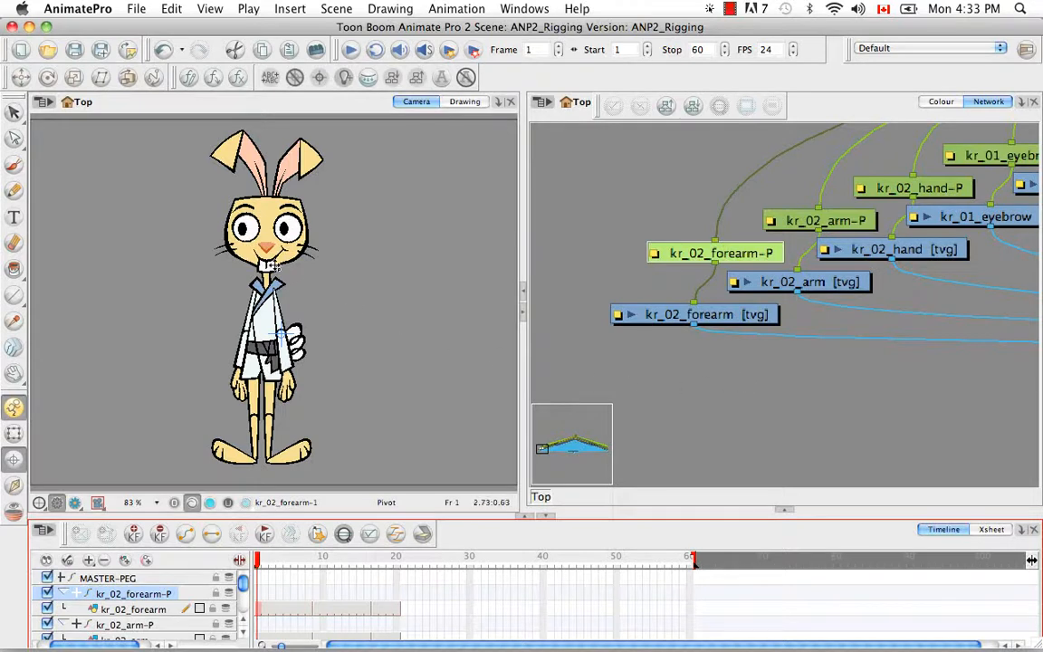
- Import Drawing_pivot_on.txt into the QSA Workbench, view its code, and close the Workbench
left_click(188, 79)
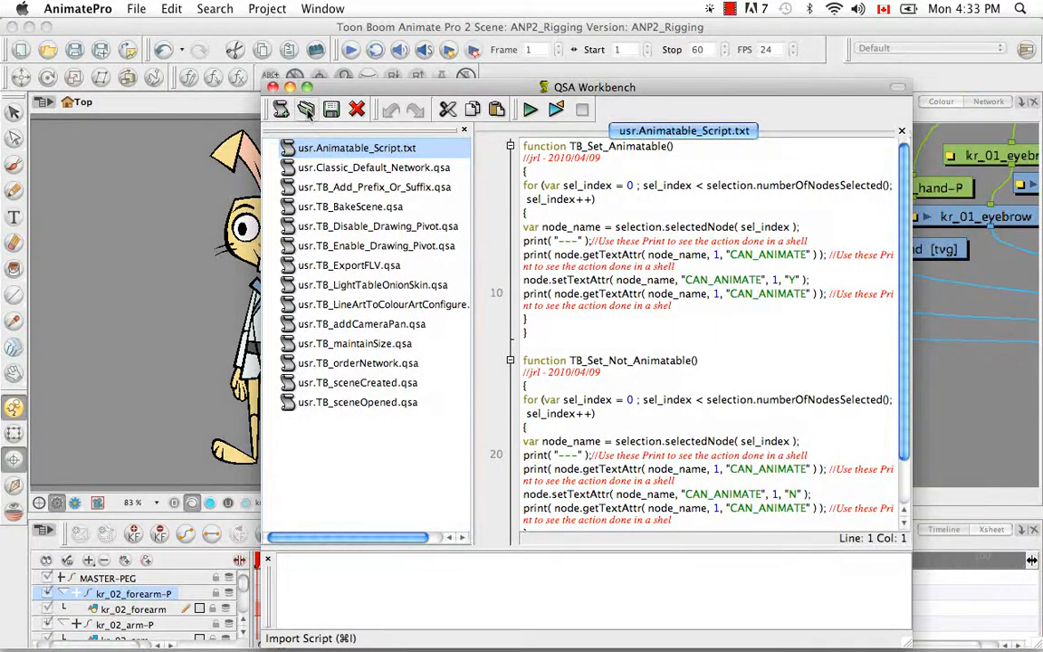
left_click(281, 106)
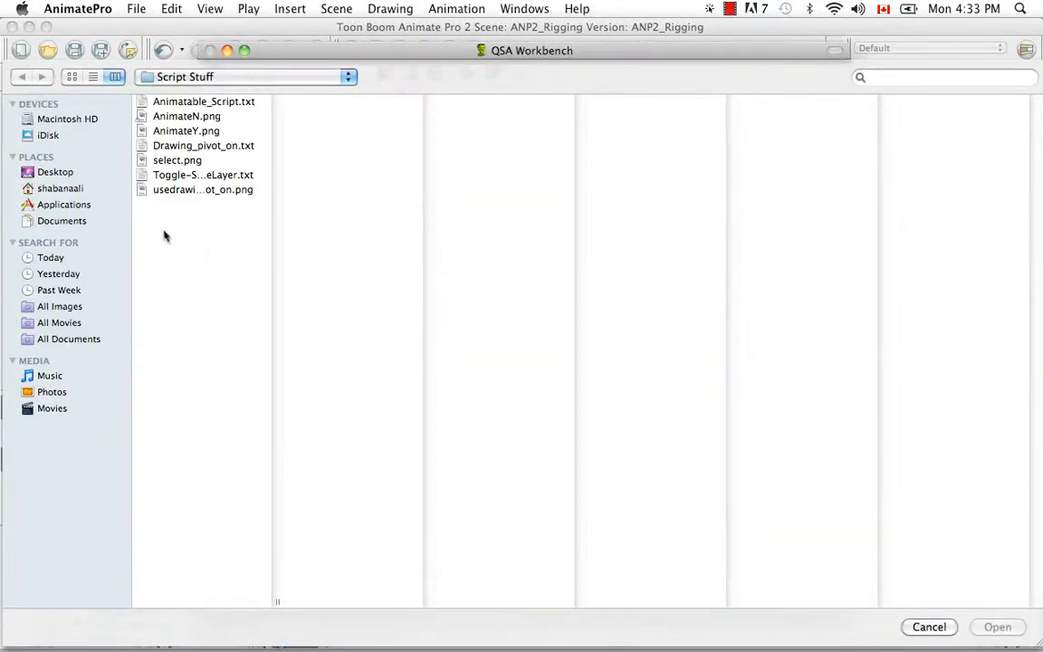
left_click(194, 147)
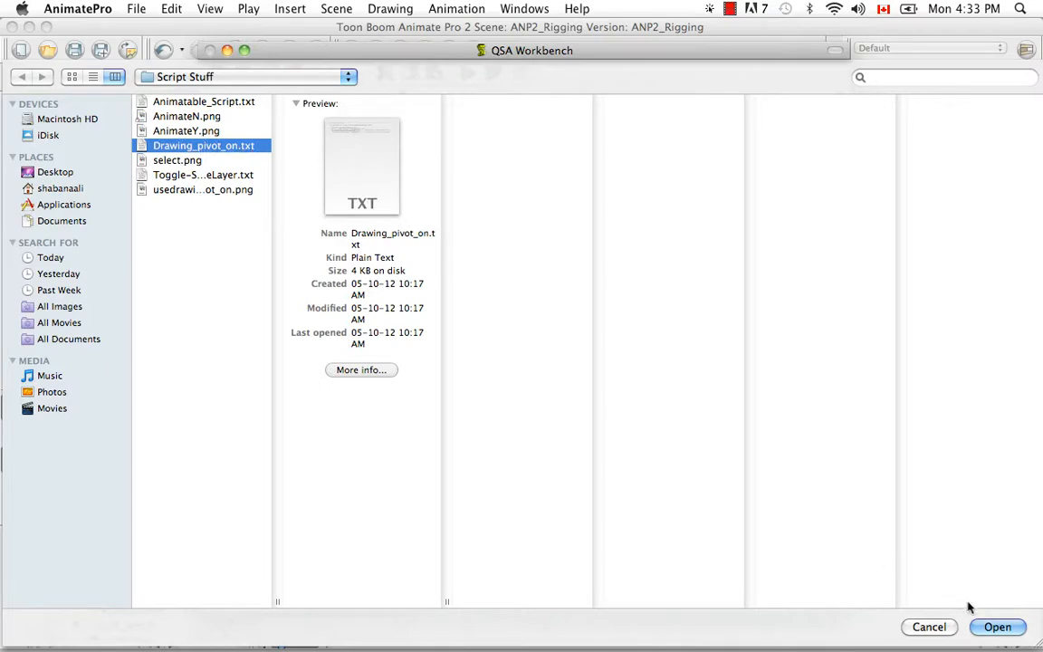
left_click(996, 624)
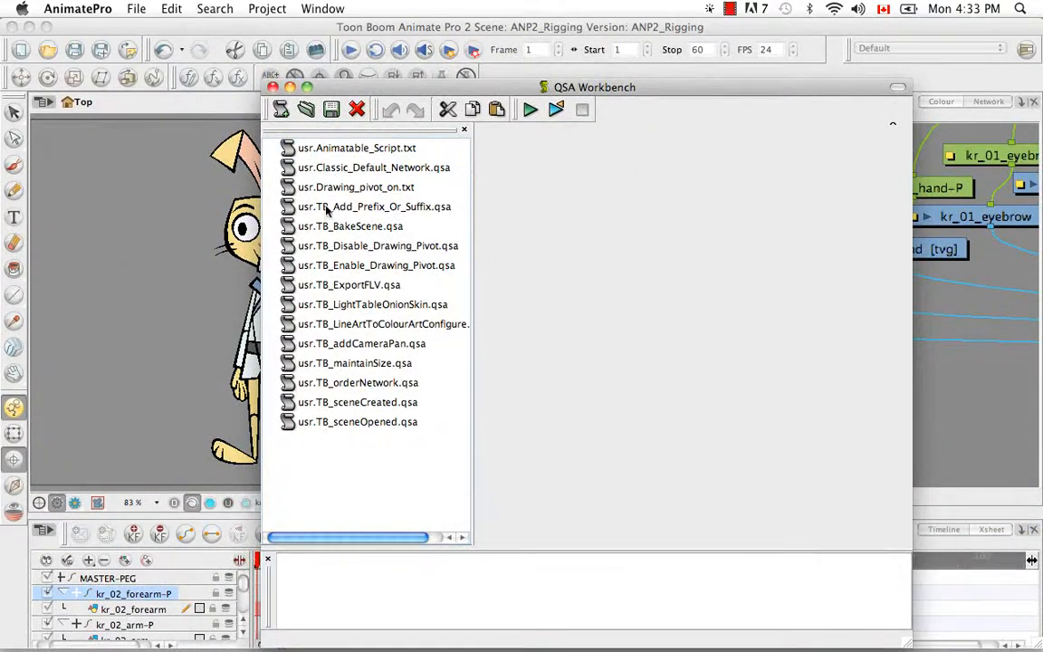
double_click(371, 187)
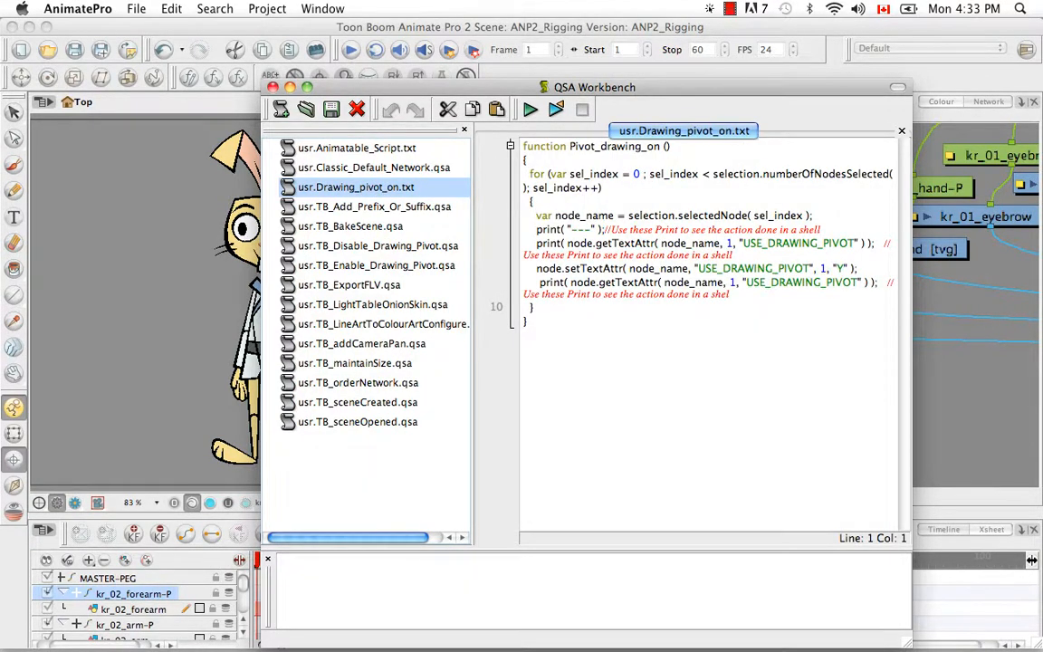
left_click(274, 87)
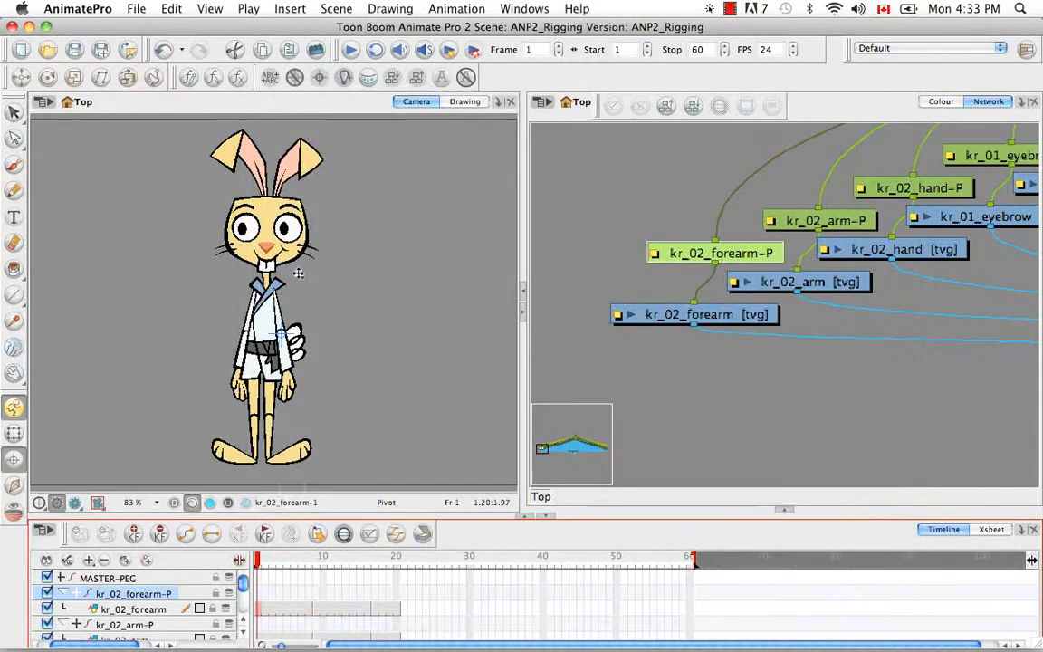
- Add Pivot_drawing_on to the toolbar scripts in the Scripts Manager
left_click(214, 80)
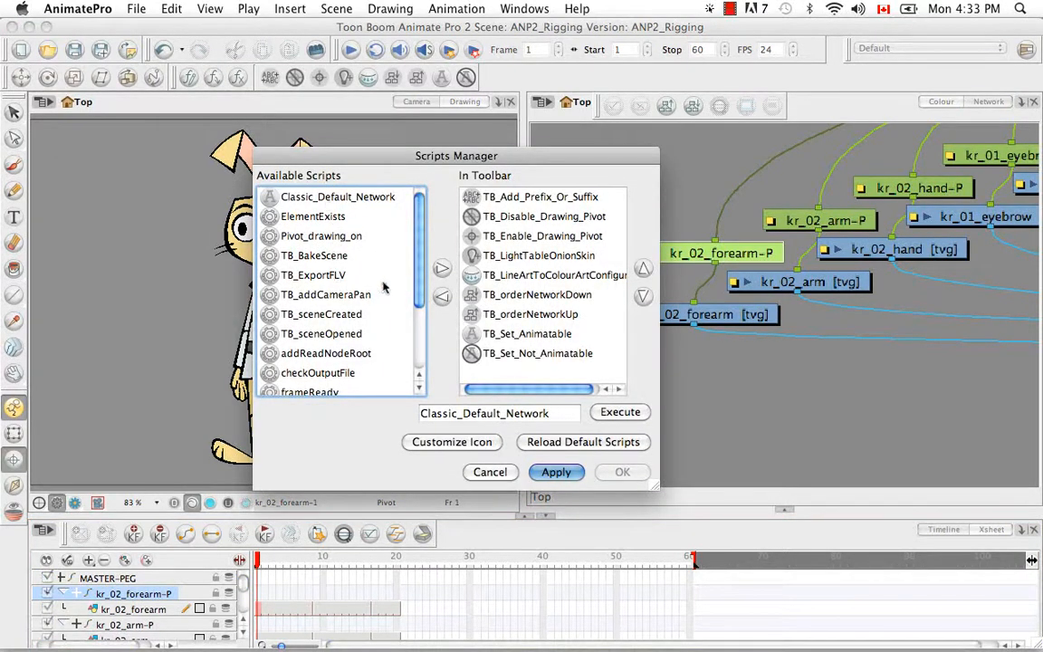
left_click(333, 238)
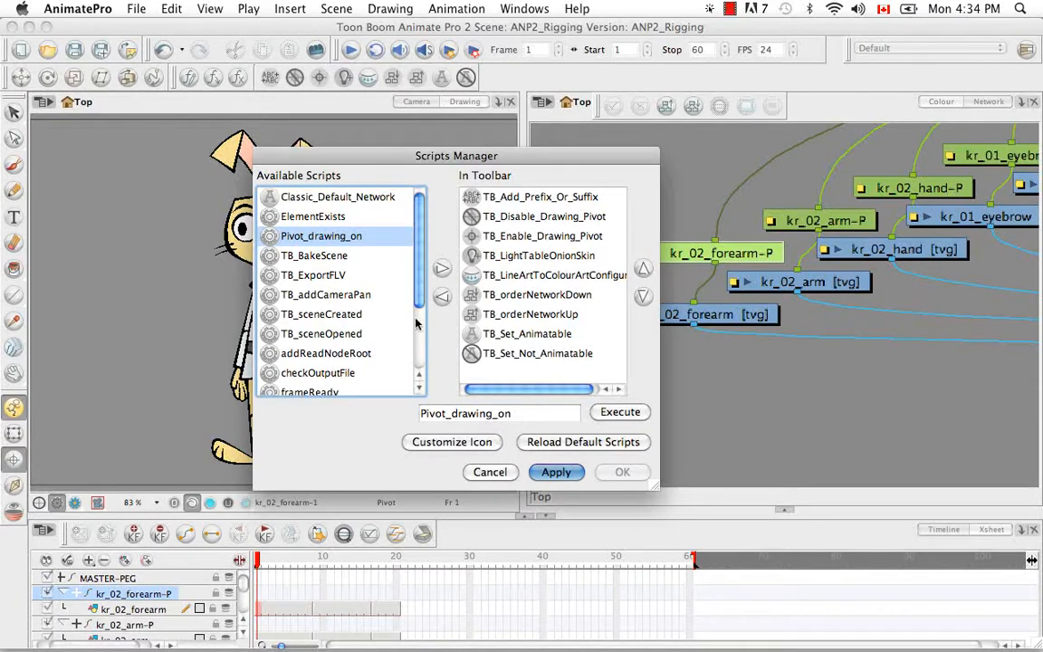
left_click(441, 269)
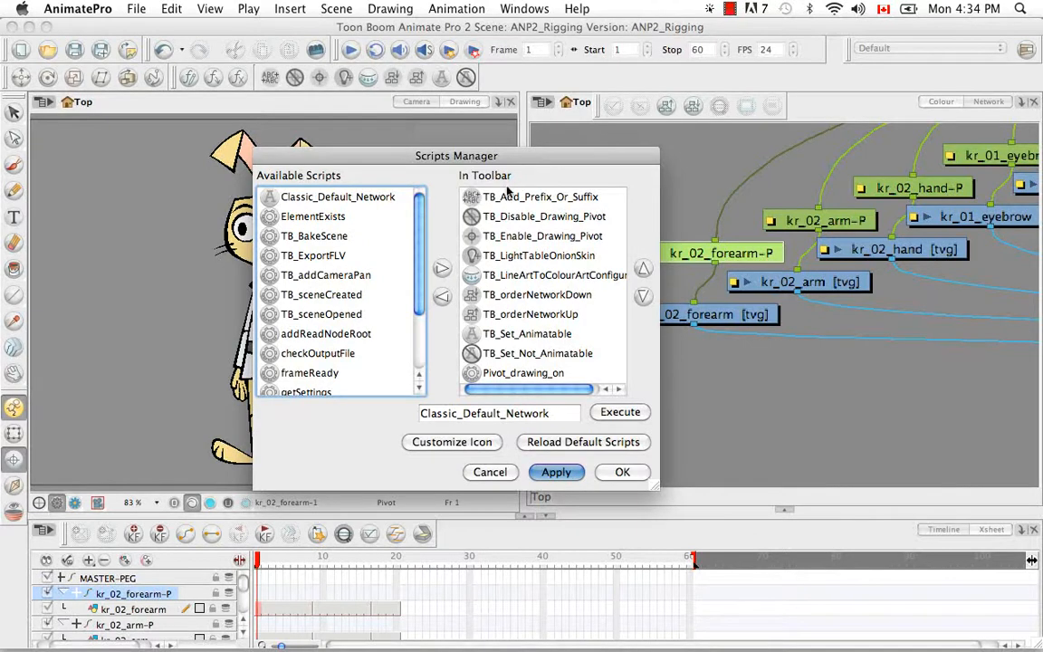
- Give the Pivot_drawing_on toolbar script the usedrawingpivot_on.png icon and confirm
left_click(529, 374)
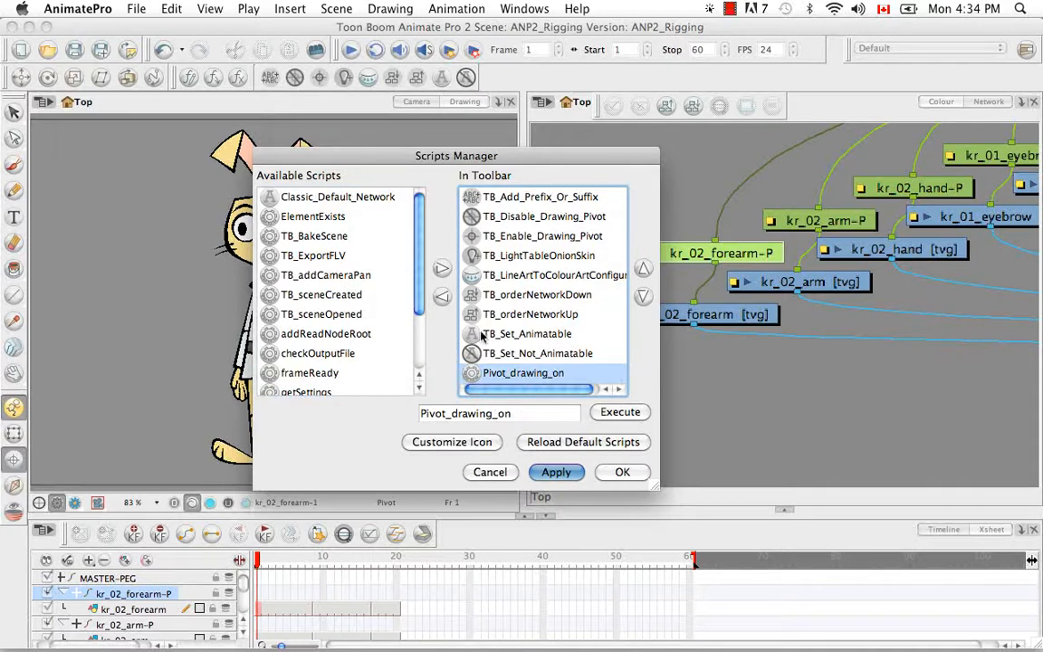
left_click(450, 444)
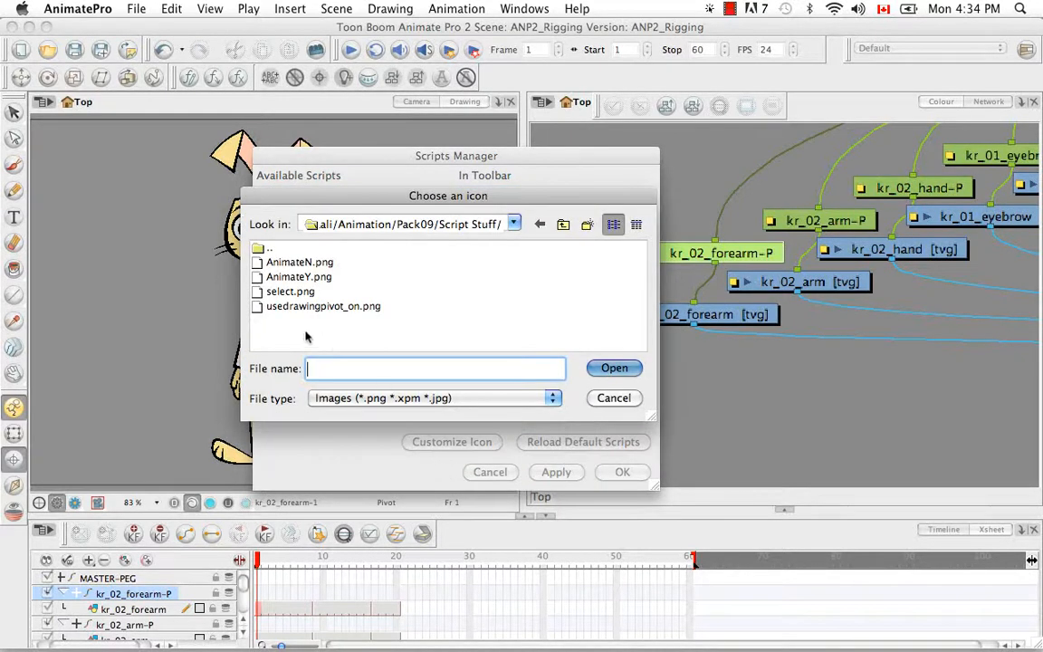
left_click(281, 306)
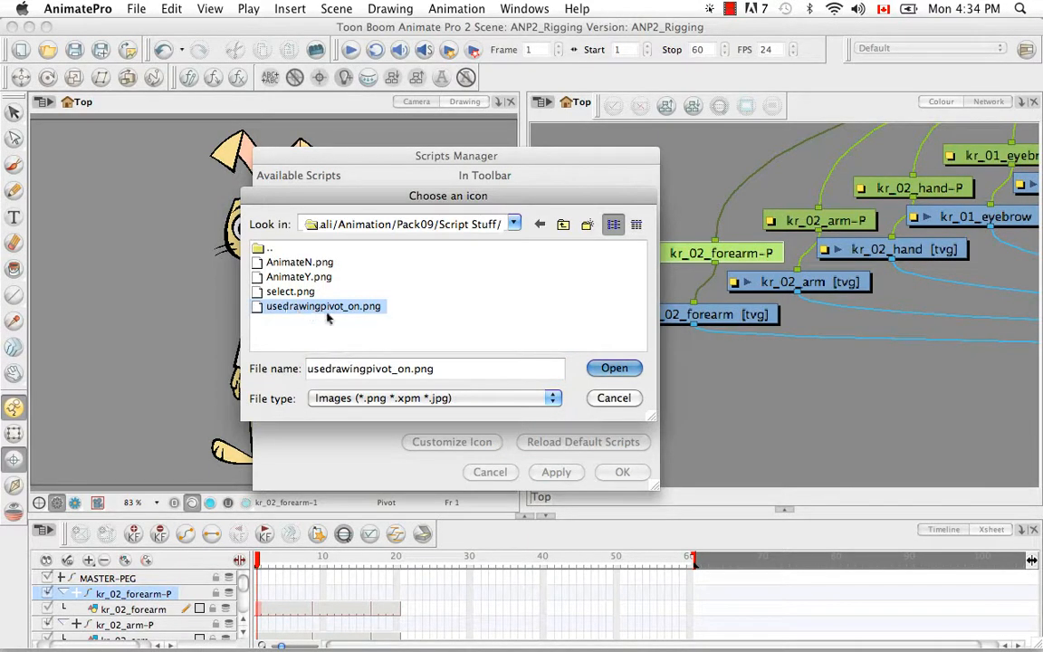
left_click(628, 372)
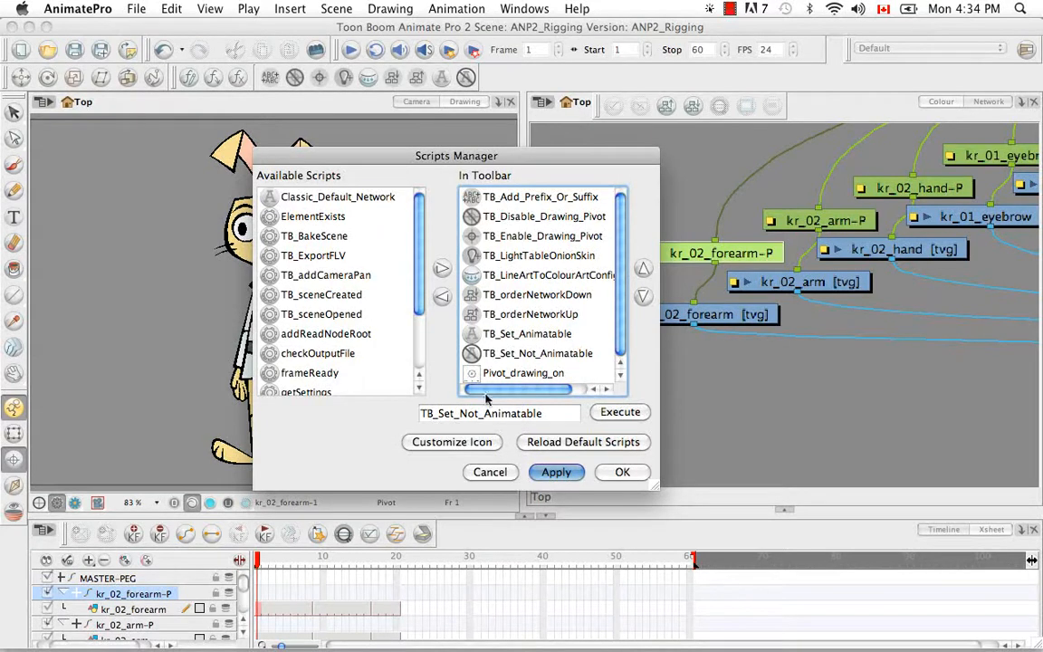
left_click(638, 473)
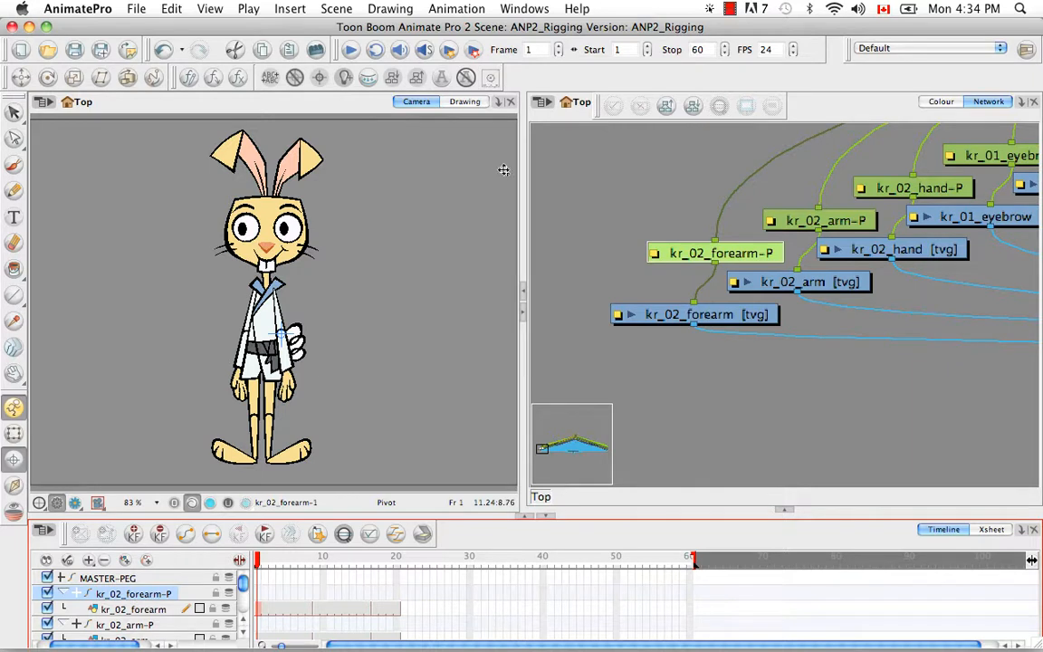
- Zoom out to the whole rabbit node graph, marquee-select all nodes, then clear the selection
left_click_drag(13, 110, 54, 111)
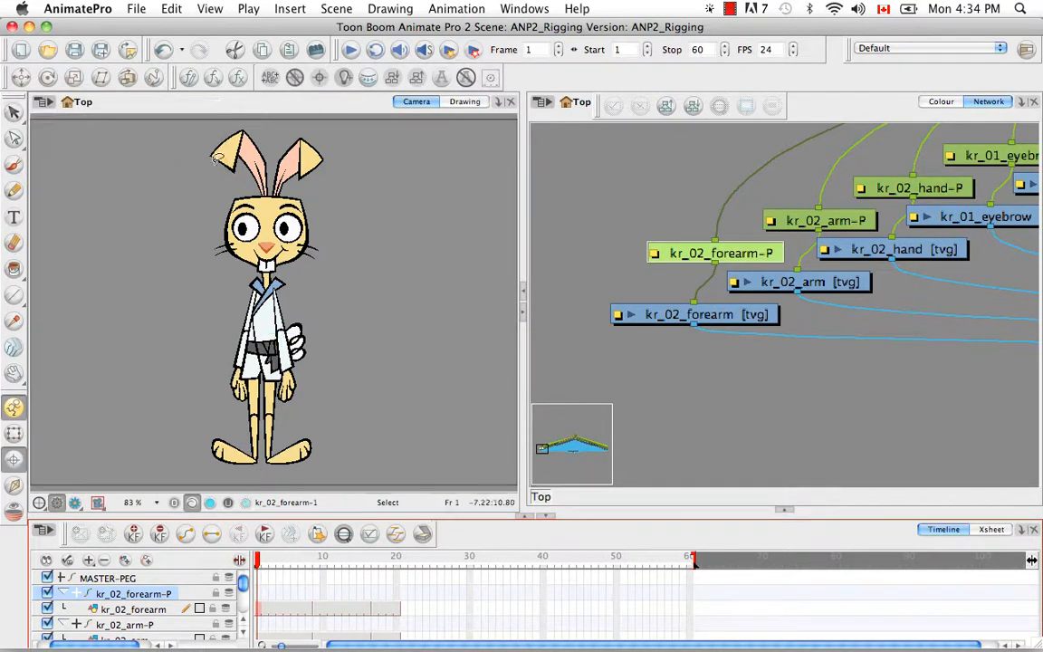
left_click(789, 417)
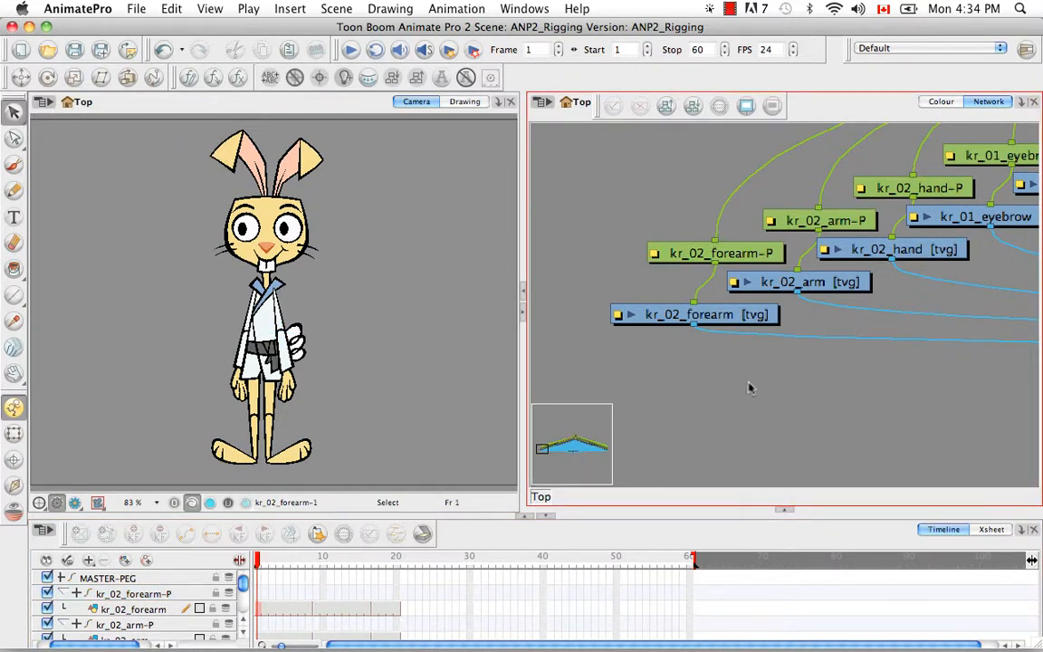
key("super+minus")
key("super+minus")
key("super+minus")
key("super+minus")
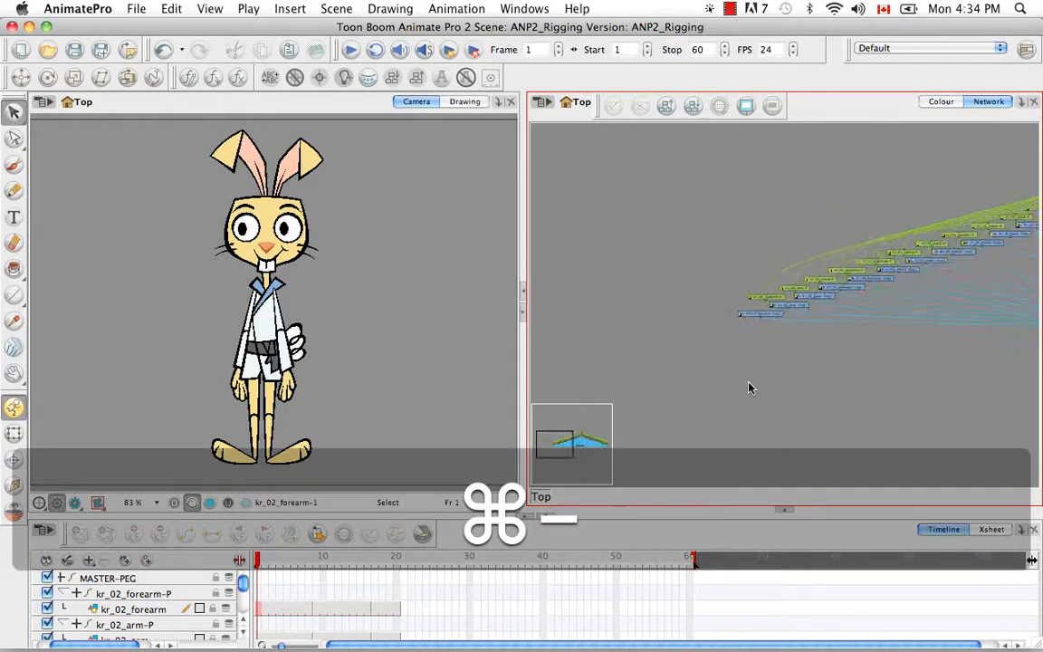
key("space")
left_click_drag(868, 366, 823, 345)
key("super+minus")
key("space")
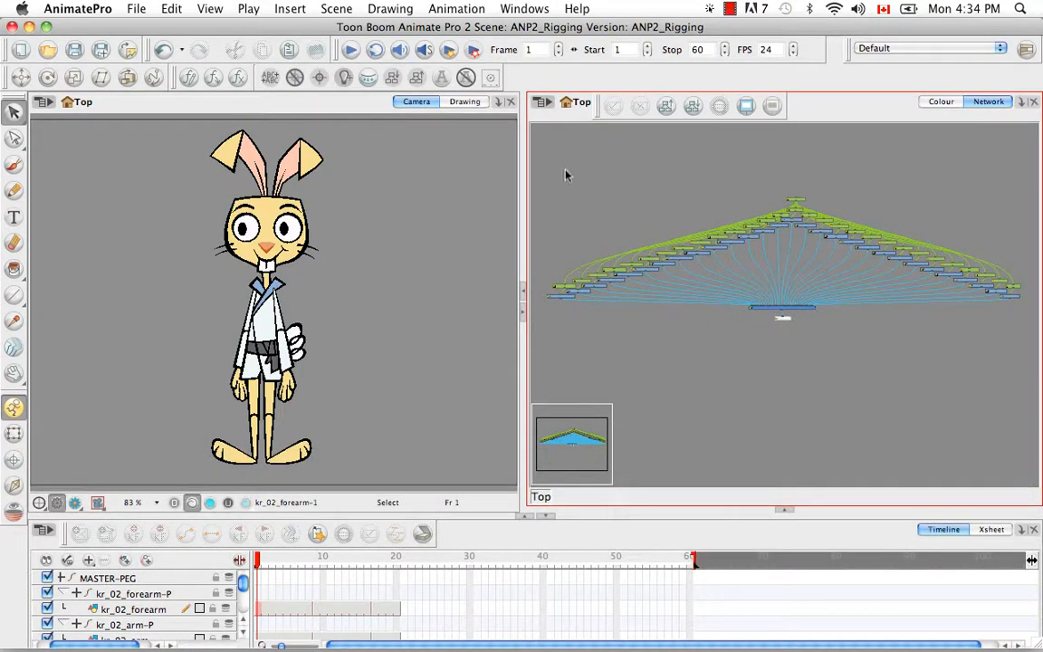
left_click_drag(545, 150, 1037, 306)
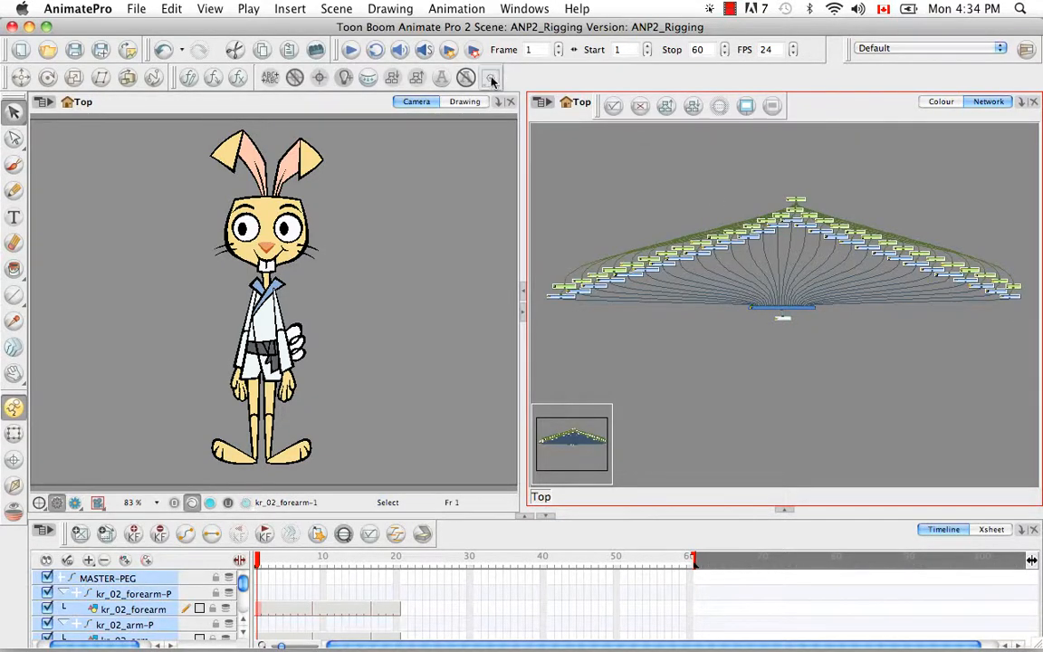
left_click(712, 351)
- Zoom in and pan until the eye and face nodes are centred in the Network view
key("super+equal")
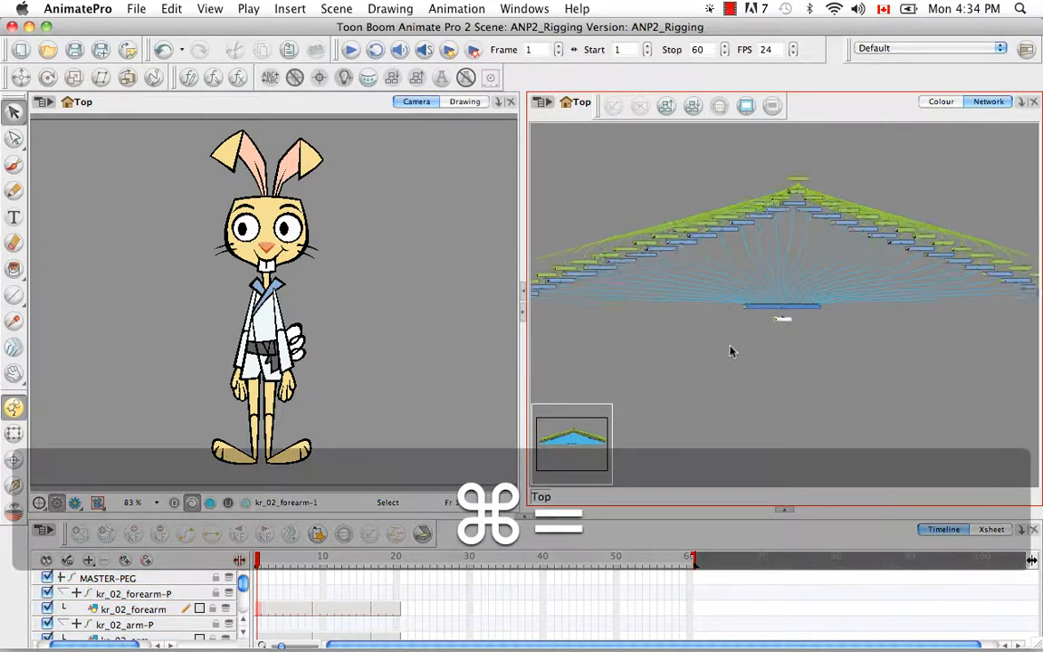
key("super+equal")
key("super+equal")
key("super+equal")
key("space")
left_click_drag(743, 229, 832, 455)
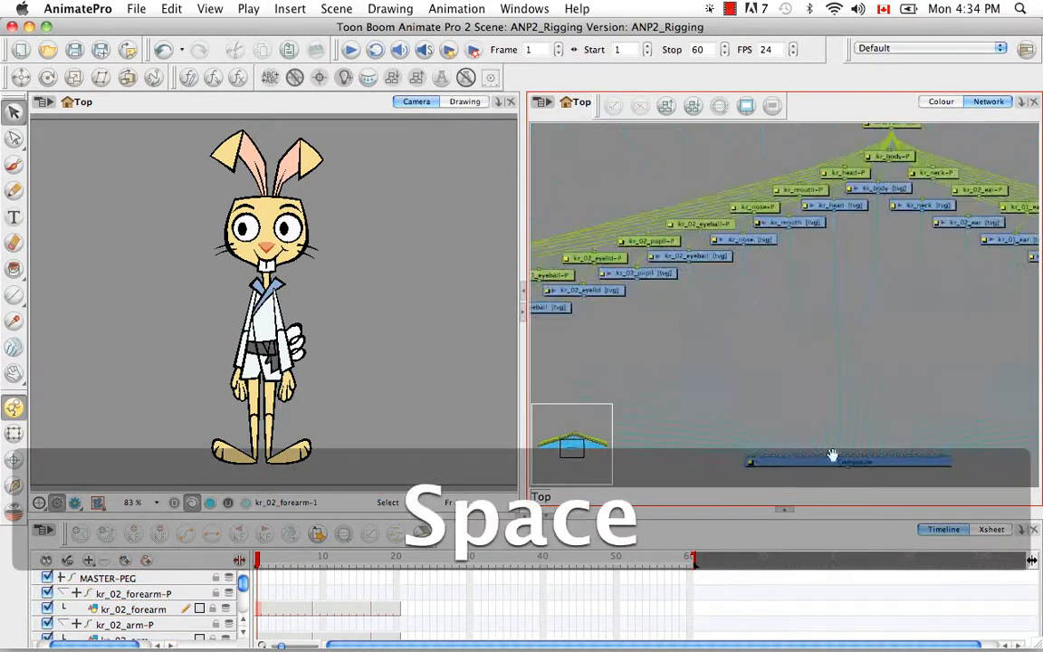
left_click_drag(684, 174, 738, 253)
key("super+equal")
key("super+equal")
key("super+equal")
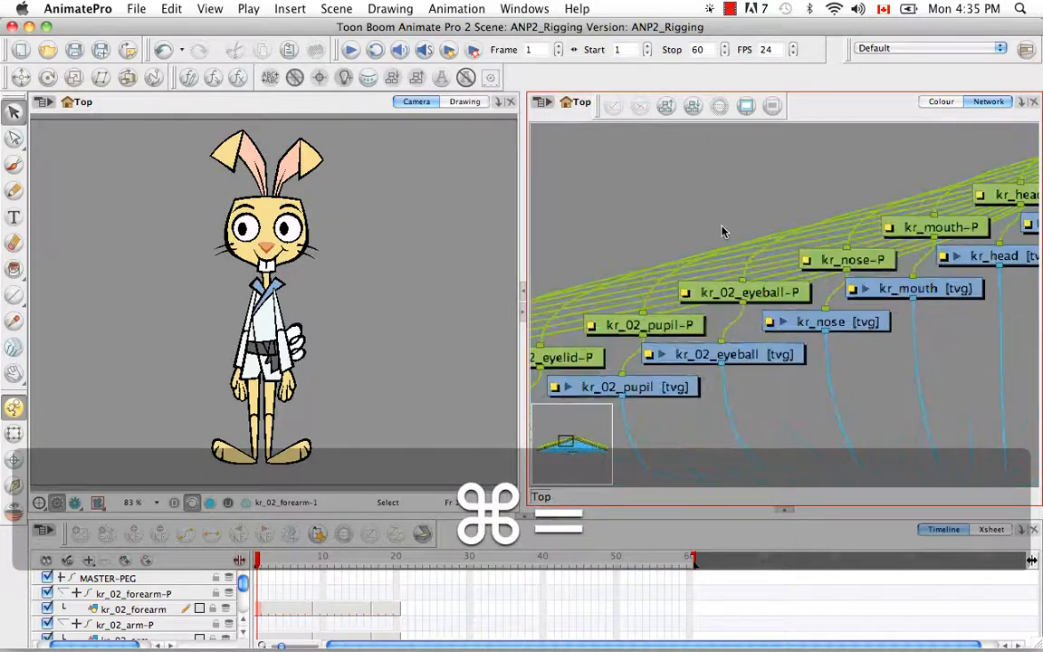
key("space")
left_click_drag(737, 334, 806, 274)
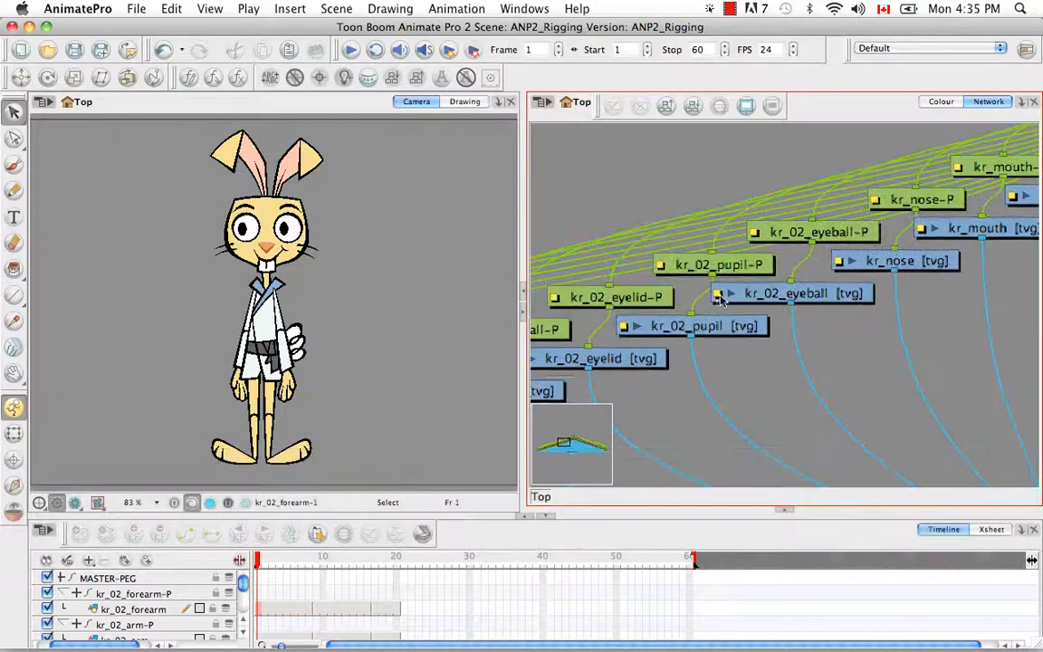
- Keep kr_02_eyeball's embedded pivot on the parent peg, trim its name to kr_02_eyebal, and close
double_click(722, 300)
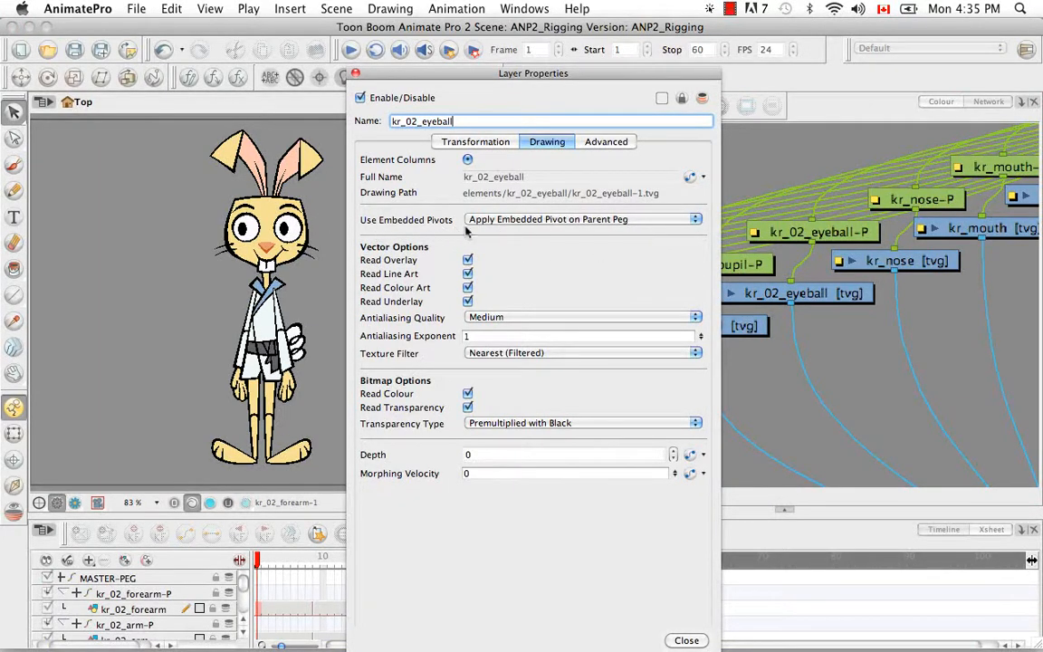
left_click(696, 220)
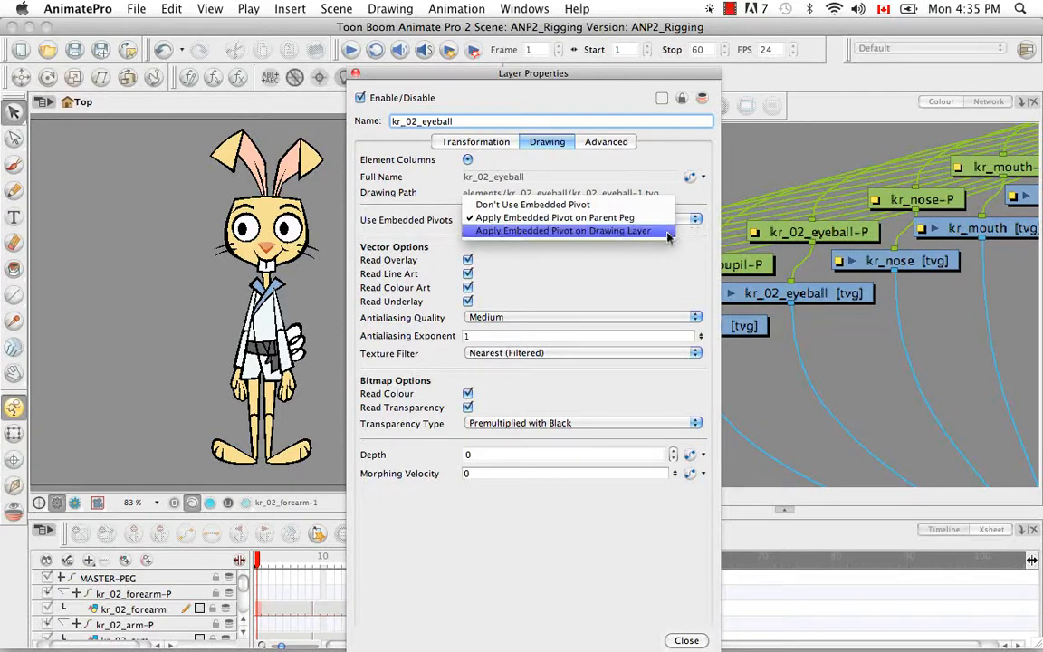
left_click(615, 218)
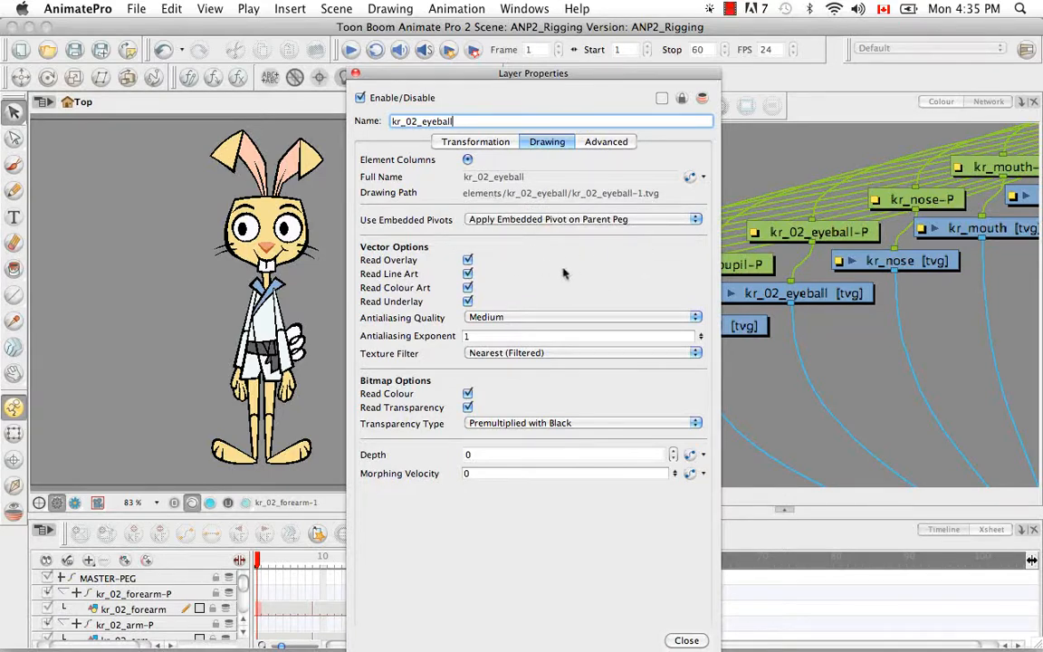
key("BackSpace")
key("BackSpace")
left_click(689, 639)
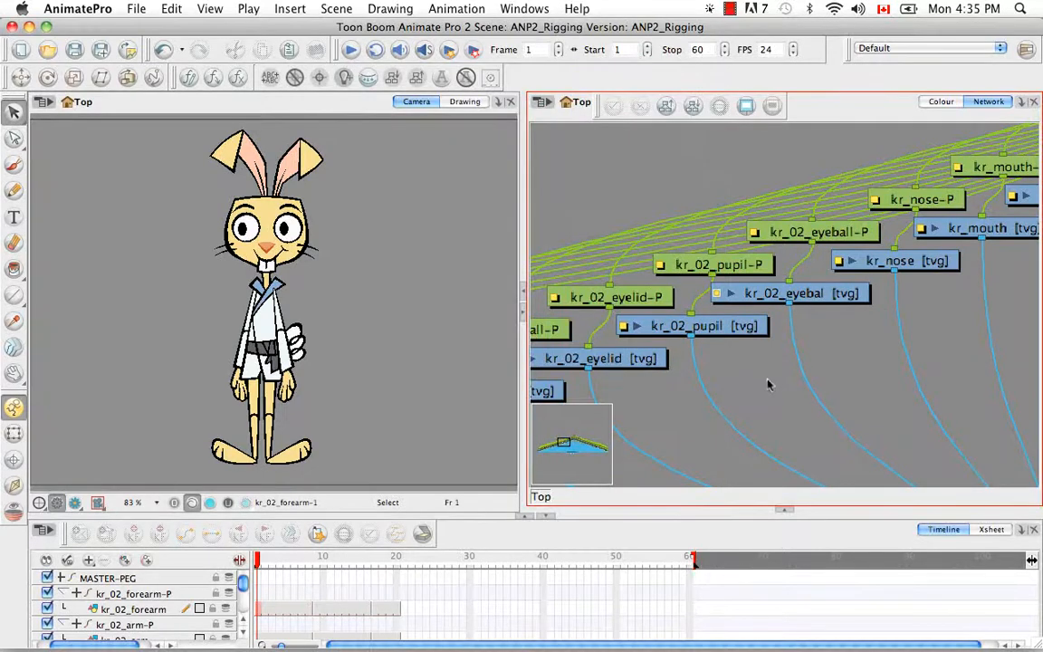